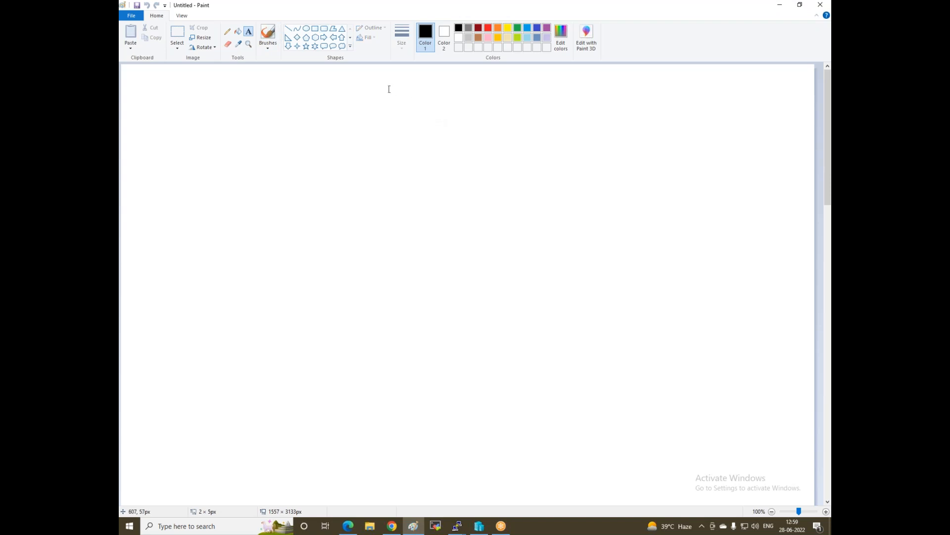
# Type the title 'Deploy client and server infra' near the top of the Paint canvas
pyautogui.write('Deploy cli')
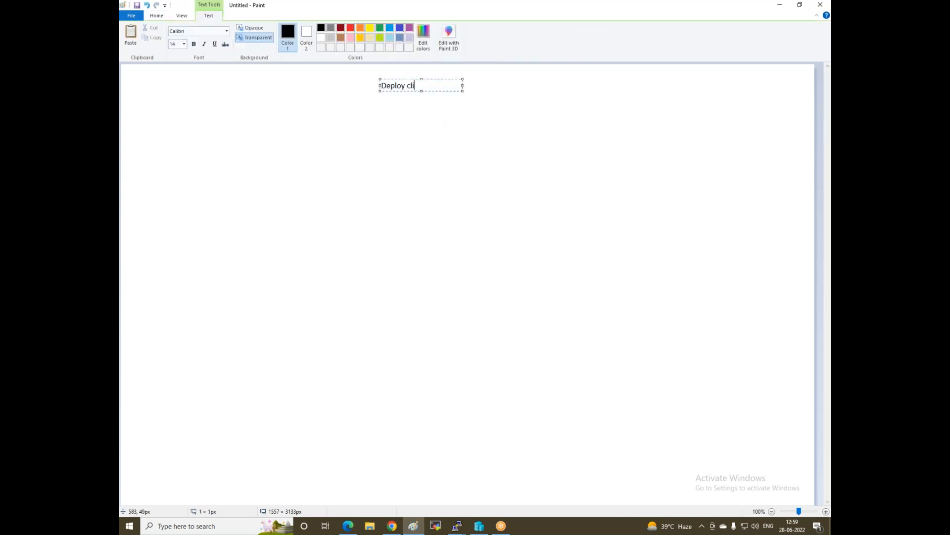
pyautogui.write('ent and server infra')
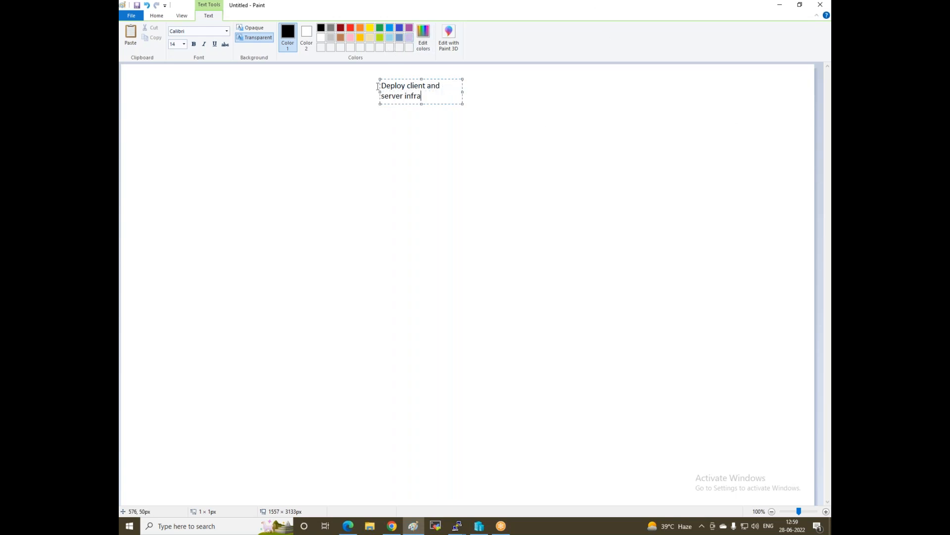
# Fit the title on one line, then draw the large left box and the upper-right server box with its base
pyautogui.moveTo(377, 92); pyautogui.dragTo(276, 92)
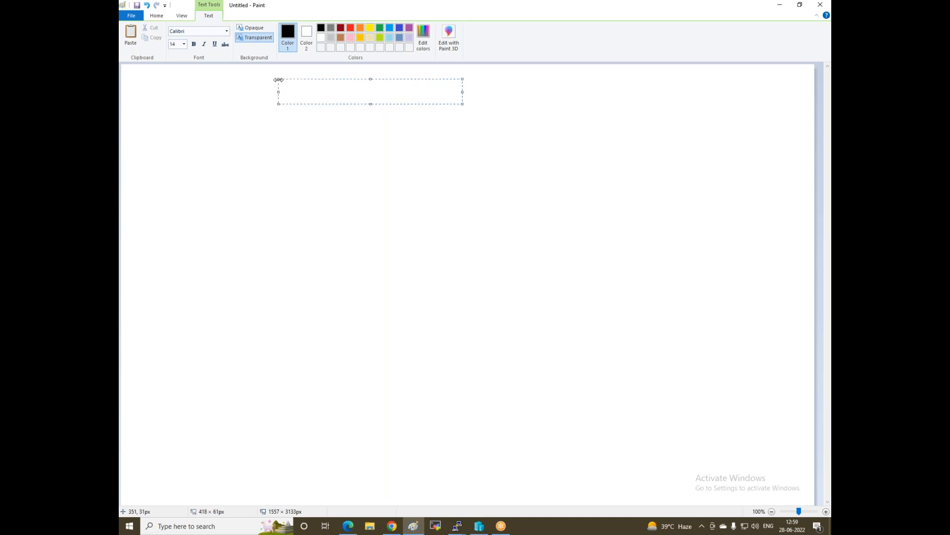
pyautogui.click(327, 163)
pyautogui.click(325, 28)
pyautogui.moveTo(274, 169); pyautogui.dragTo(359, 293)
pyautogui.moveTo(486, 128); pyautogui.dragTo(531, 215)
pyautogui.click(497, 208)
pyautogui.click(528, 254)
# Draw a second server box at lower right with a small base beneath it
pyautogui.moveTo(494, 273); pyautogui.dragTo(569, 372)
pyautogui.click(562, 404)
pyautogui.moveTo(508, 371); pyautogui.dragTo(559, 385)
# Draw a diamond between the left box and the server boxes
pyautogui.click(297, 38)
pyautogui.moveTo(393, 200); pyautogui.dragTo(466, 277)
pyautogui.moveTo(452, 241); pyautogui.dragTo(444, 238)
pyautogui.click(434, 307)
pyautogui.click(249, 33)
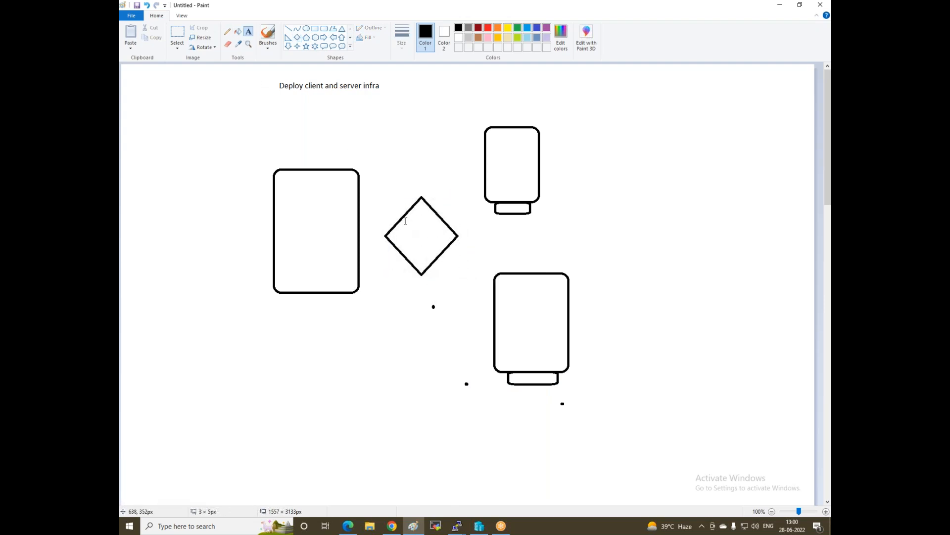
pyautogui.click(404, 217)
# Label the diamond 'Switch' and draw lines joining it to the left box and the server boxes
pyautogui.write('Switch')
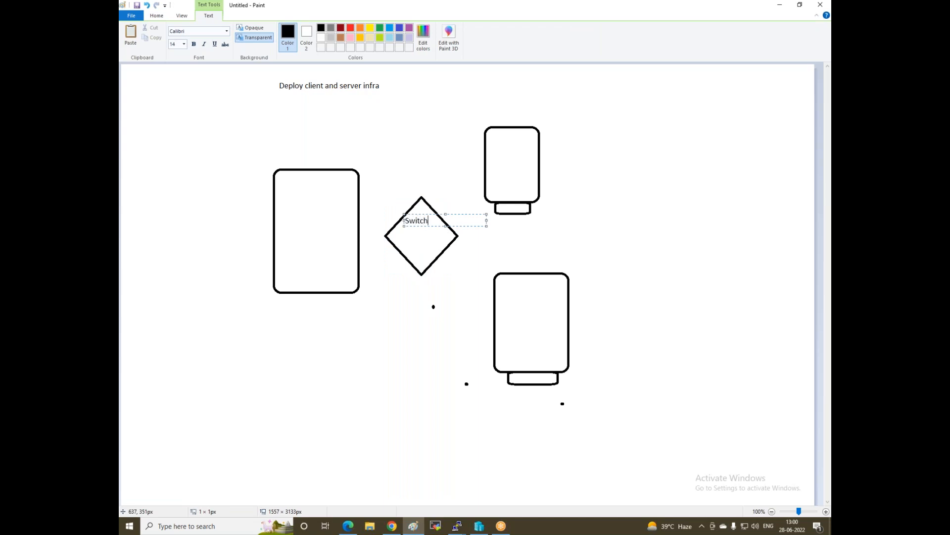
pyautogui.click(384, 329)
pyautogui.click(288, 29)
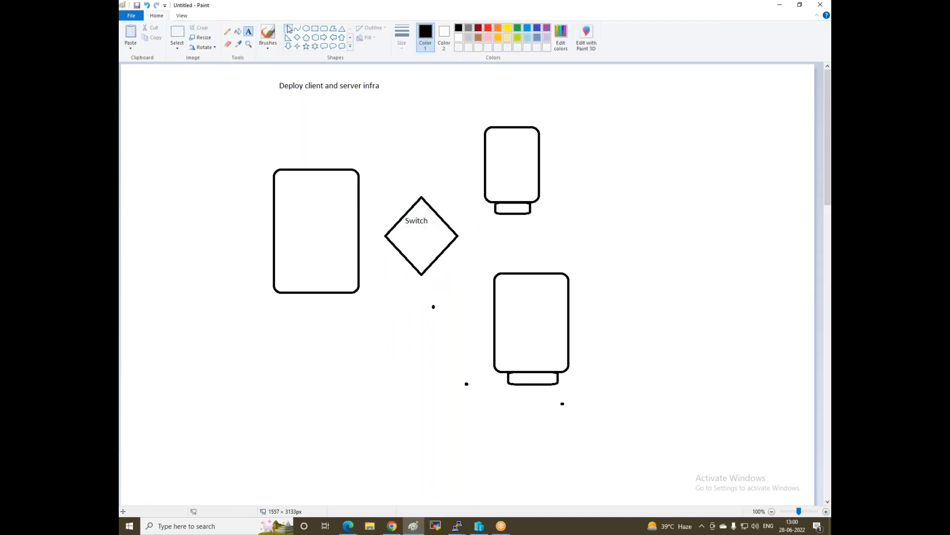
pyautogui.moveTo(359, 193)
pyautogui.mouseDown()
pyautogui.moveTo(394, 228)
pyautogui.moveTo(483, 168)
pyautogui.mouseUp()
pyautogui.moveTo(443, 252); pyautogui.dragTo(494, 299)
pyautogui.click(455, 331)
pyautogui.click(248, 31)
pyautogui.click(282, 158)
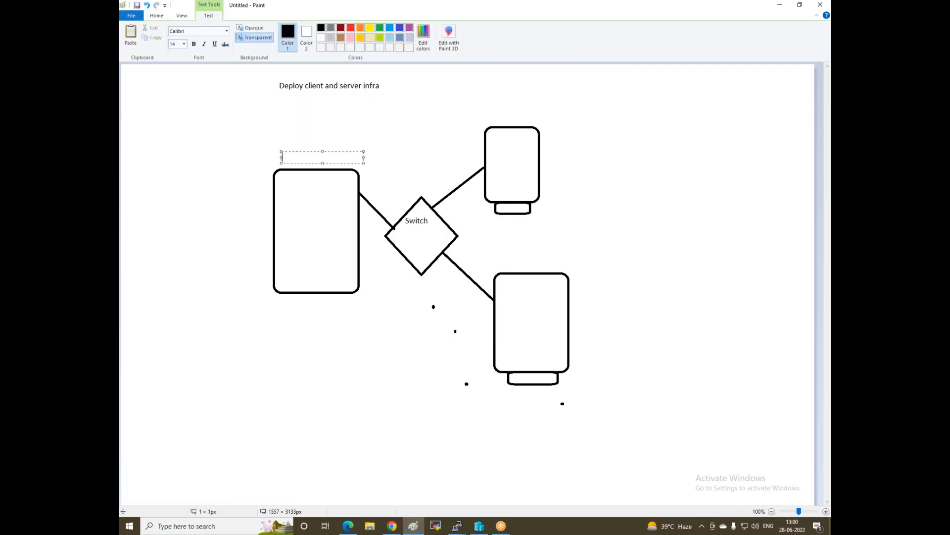
# Label the left box 'DC / Install server 2016' on one line
pyautogui.write('DC / Install server 2016')
pyautogui.moveTo(281, 164); pyautogui.dragTo(266, 164)
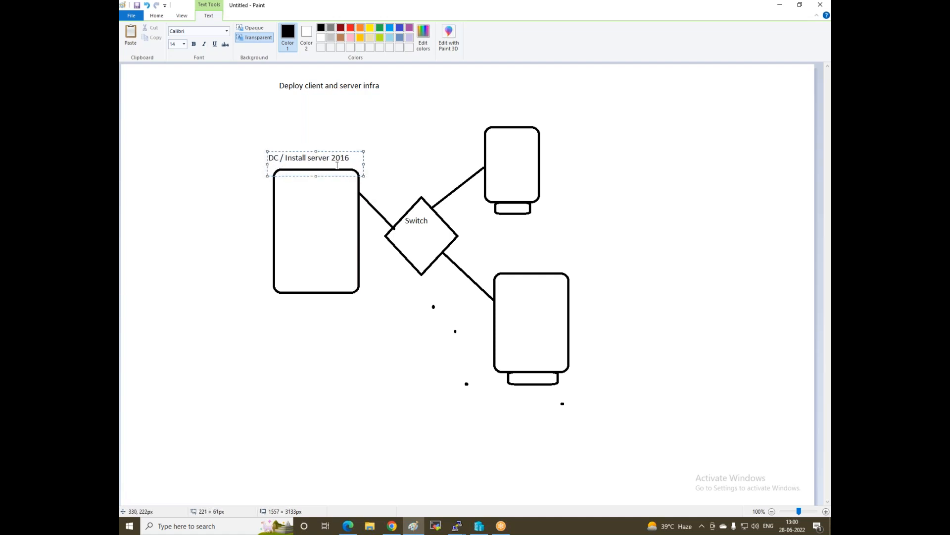
pyautogui.click(462, 119)
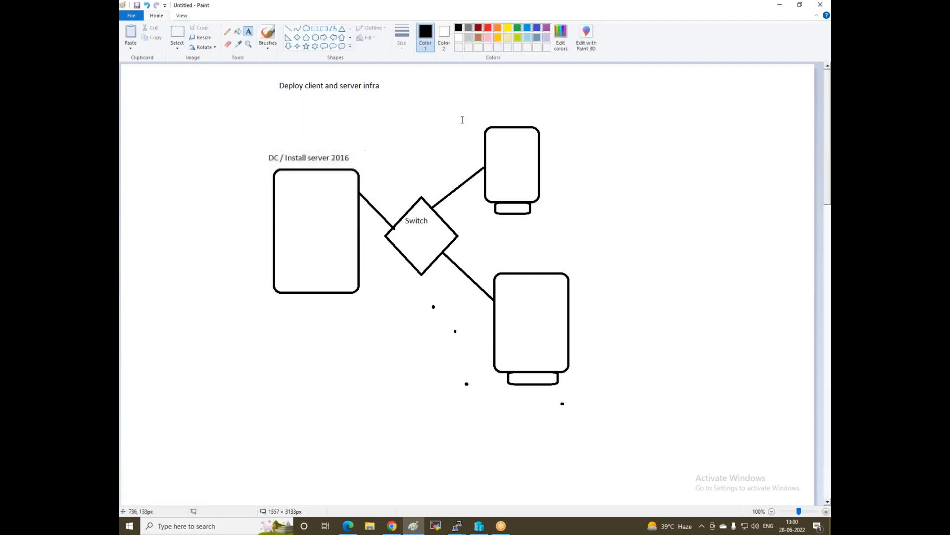
# Label the upper-right box 'Node1 or Client1' and tag its base 'Win7'
pyautogui.click(483, 115)
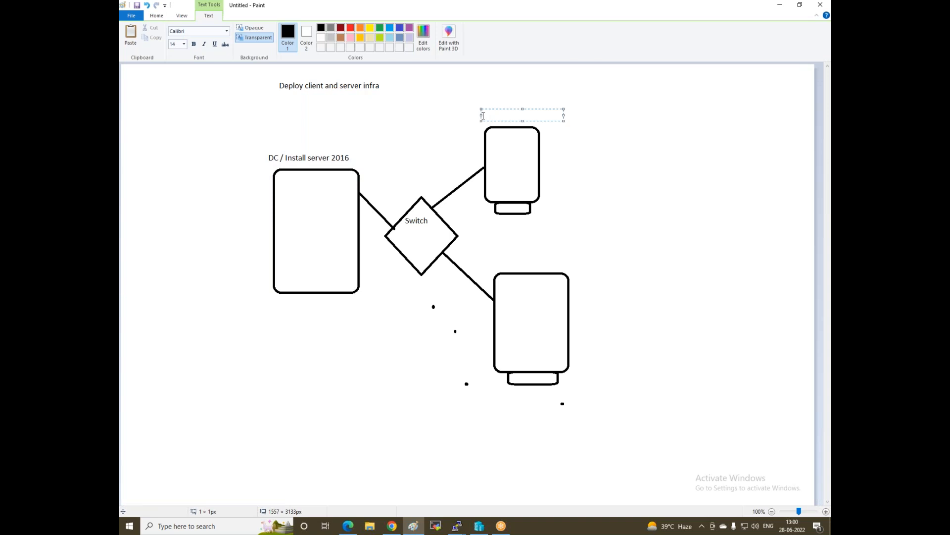
pyautogui.write('Node1 or Client1')
pyautogui.press('Return')
pyautogui.press('Return')
pyautogui.press('Return')
pyautogui.press('Return')
pyautogui.press('Return')
pyautogui.press('Return')
pyautogui.press('Return')
pyautogui.press('Return')
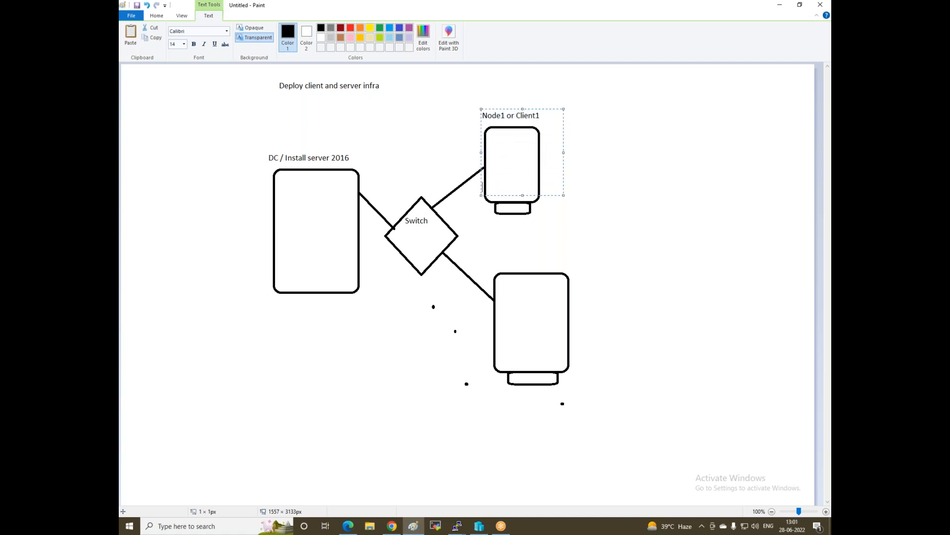
pyautogui.click(536, 248)
pyautogui.click(502, 208)
pyautogui.write('Win7')
pyautogui.click(501, 263)
# Label the lower-right box 'Node2 or Client2' with 'Win7' on its base
pyautogui.click(502, 262)
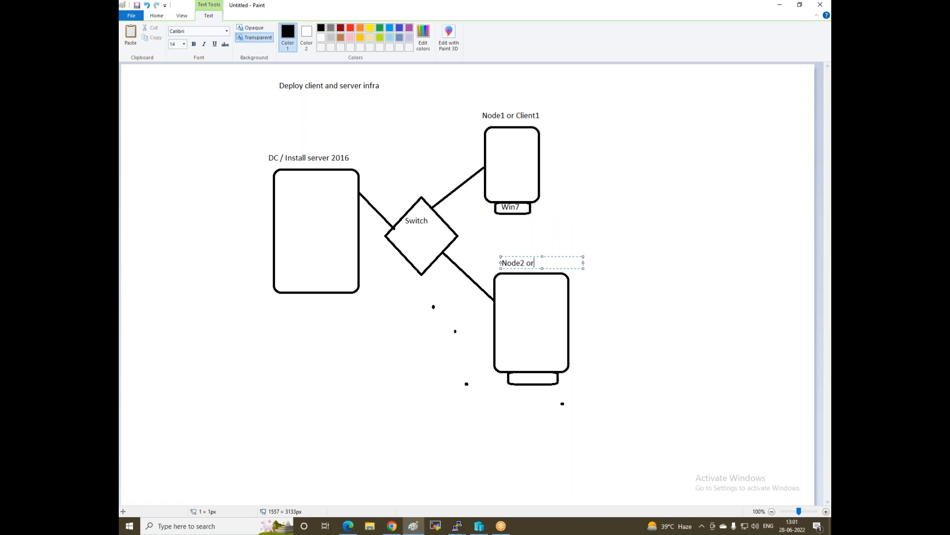
pyautogui.write('Node2 or Client2')
pyautogui.moveTo(501, 269); pyautogui.dragTo(501, 382)
pyautogui.write('Win7')
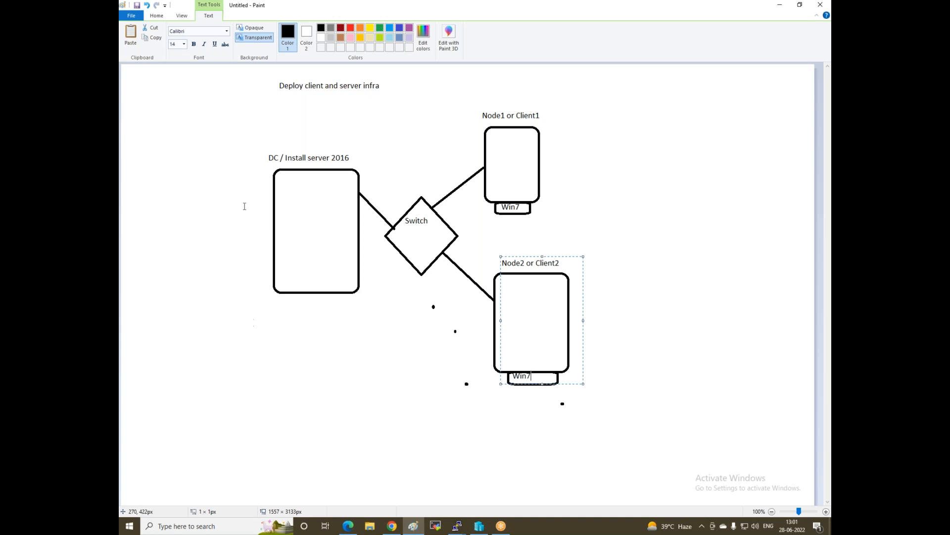
pyautogui.click(290, 347)
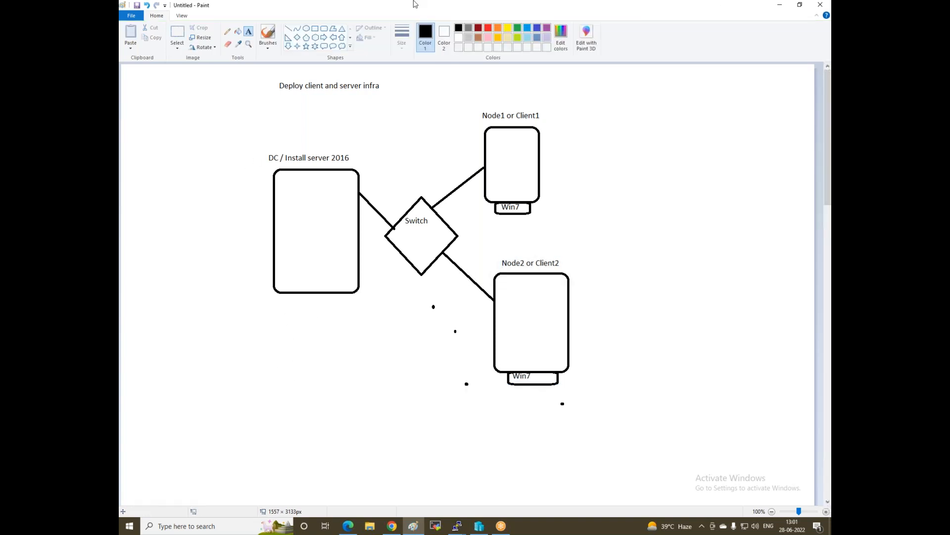
# Draw a small rounded-rectangle base beneath the DC box
pyautogui.click(325, 28)
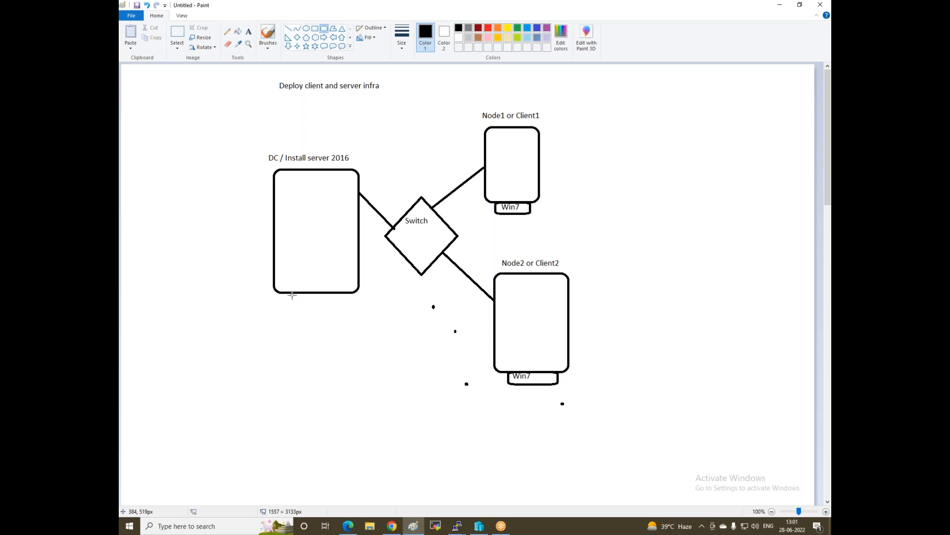
pyautogui.moveTo(291, 293); pyautogui.dragTo(352, 308)
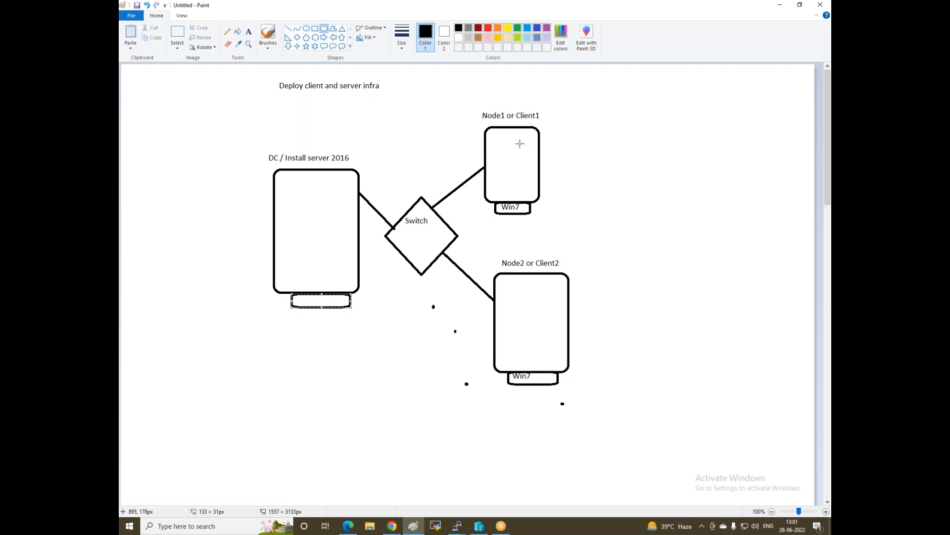
pyautogui.click(480, 529)
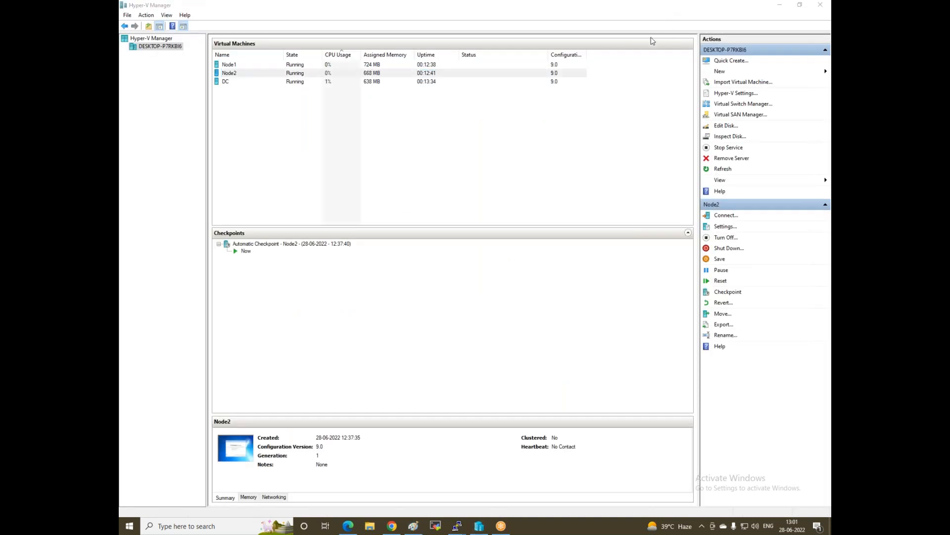
# Check the DC, Node2 and Node1 virtual machines, then connect to DC
pyautogui.click(225, 82)
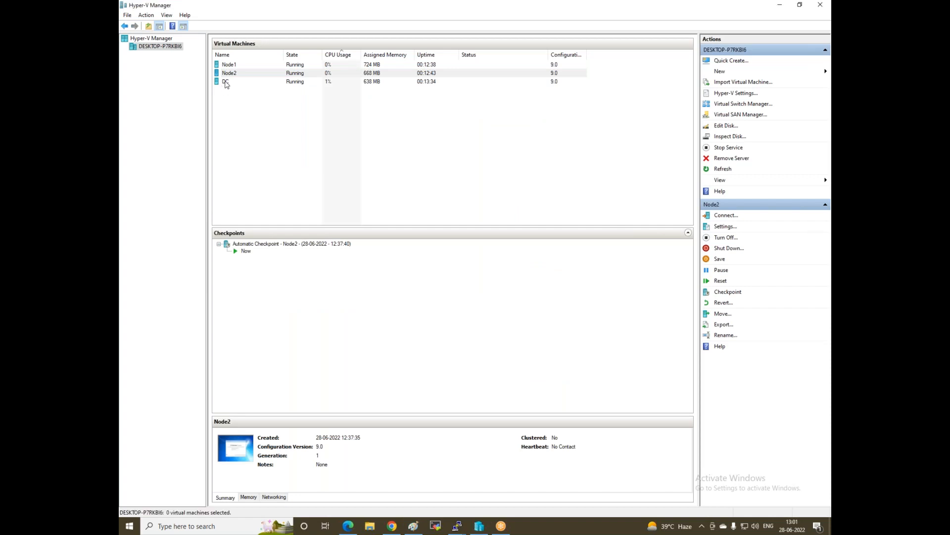
pyautogui.click(228, 75)
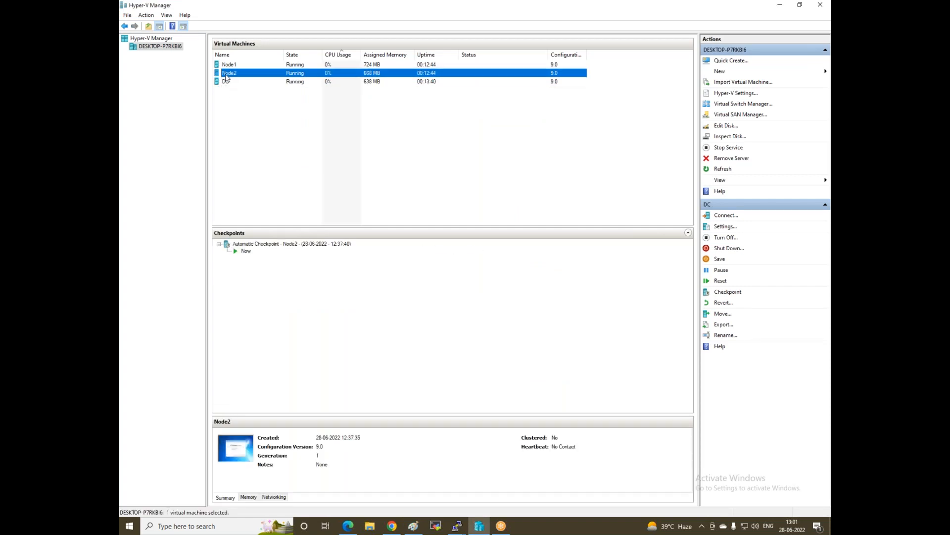
pyautogui.click(227, 66)
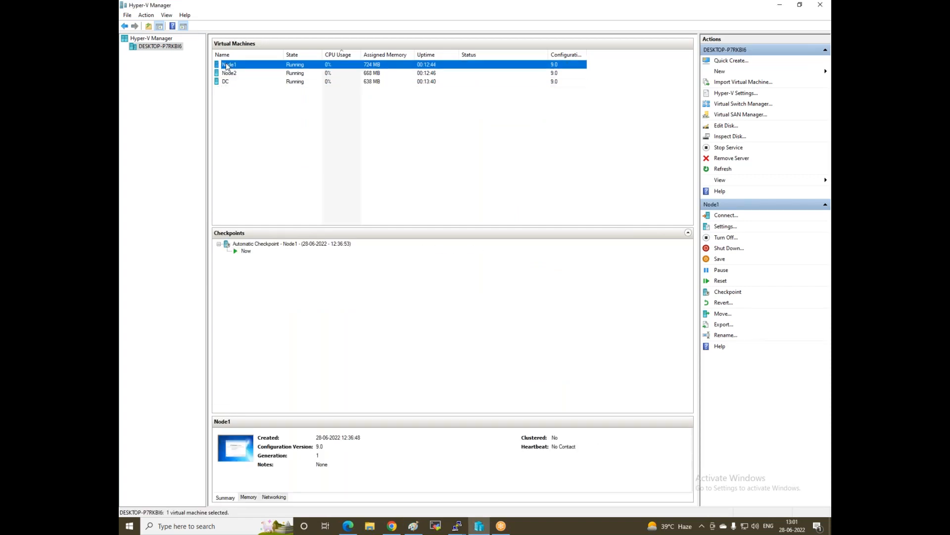
pyautogui.click(228, 82)
pyautogui.rightClick(228, 83)
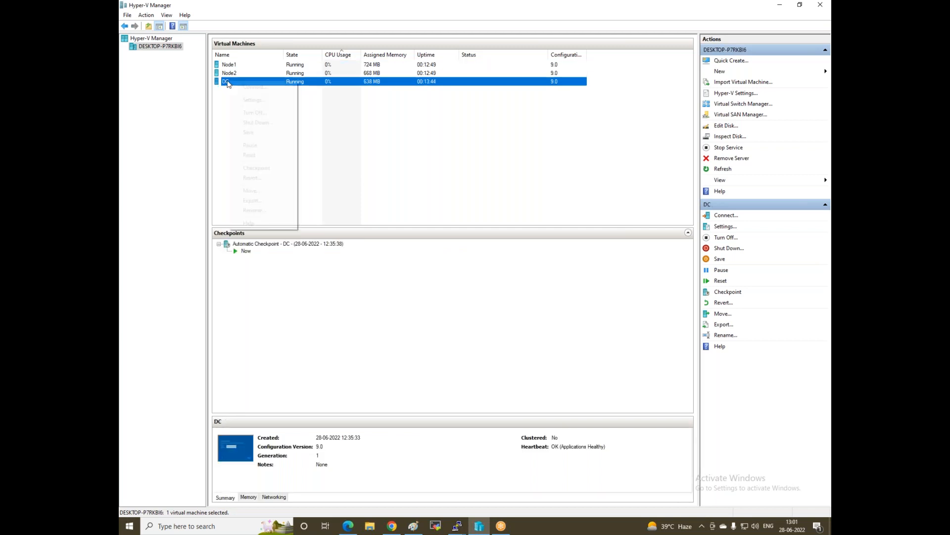
pyautogui.click(253, 88)
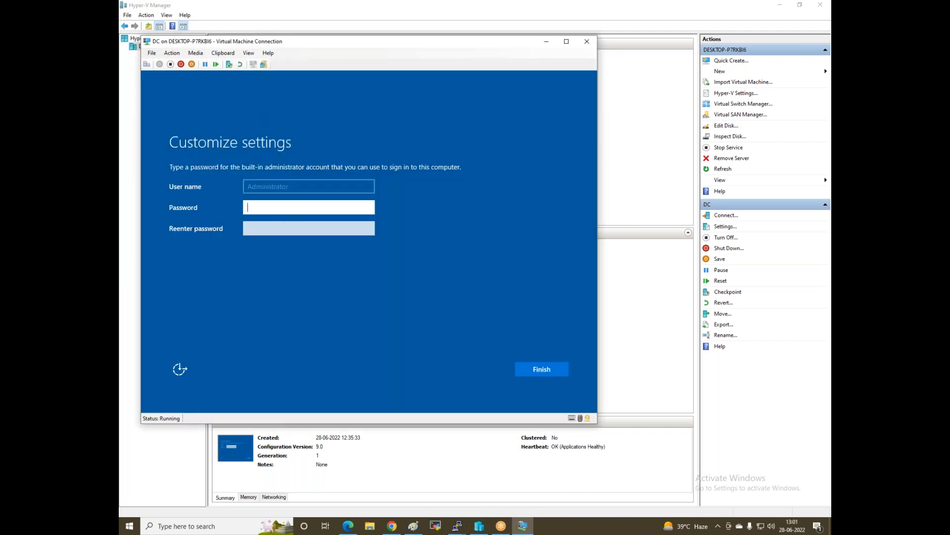
# Enter and confirm the DC administrator password, then finish the setup
pyautogui.write('****')
pyautogui.click(309, 228)
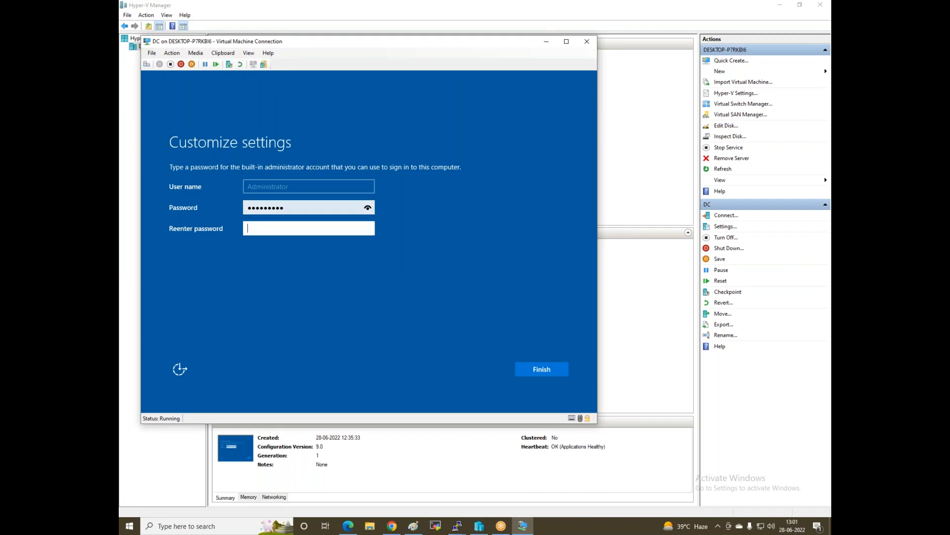
pyautogui.write('*********')
pyautogui.click(367, 209)
pyautogui.click(367, 208)
pyautogui.click(368, 229)
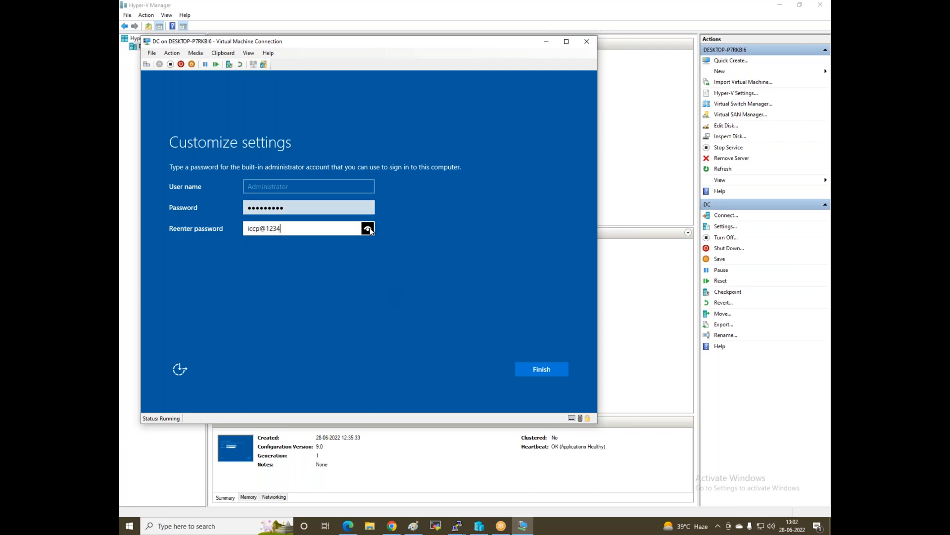
pyautogui.click(535, 370)
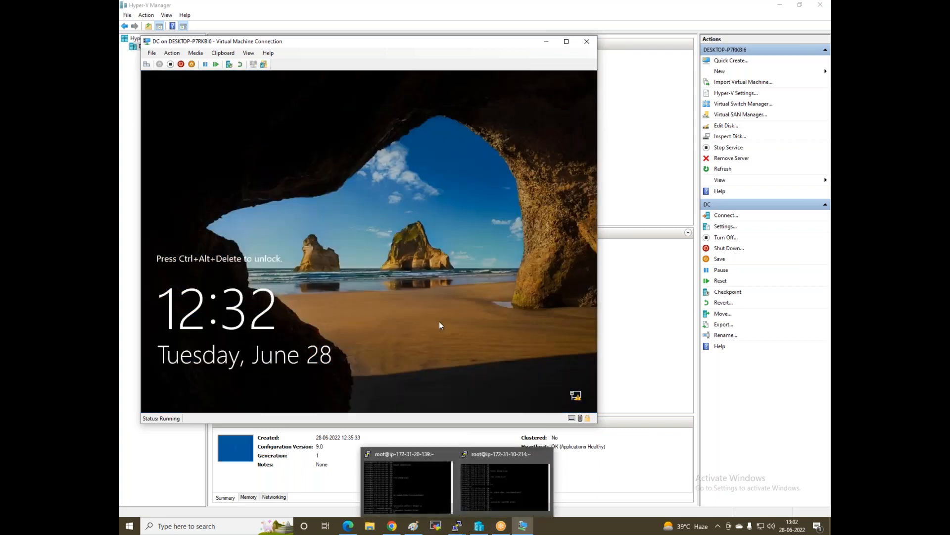
# Unlock the DC with Ctrl+Alt+Del, sign in with the password, and return to Paint
pyautogui.hotkey('ctrl', 'alt', 'End')
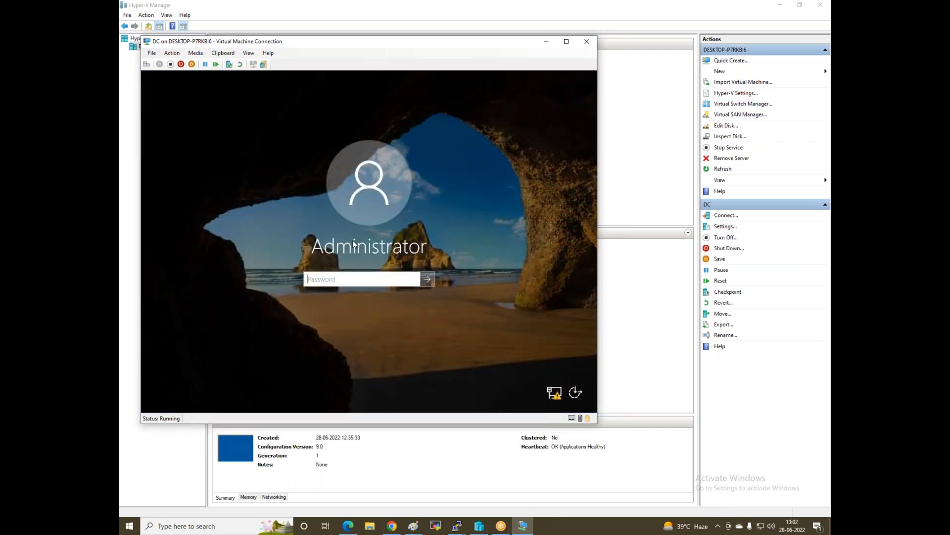
pyautogui.write('Pas••••••')
pyautogui.press('Return')
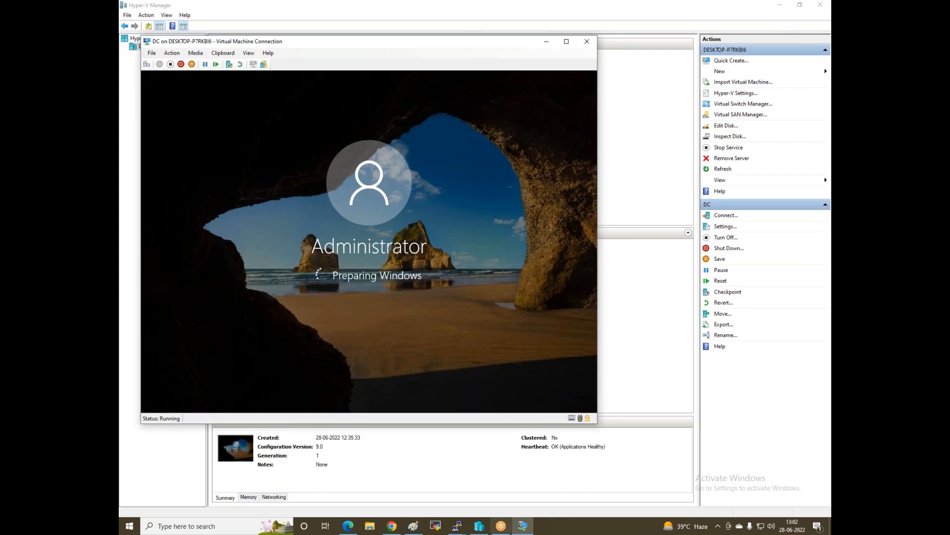
pyautogui.click(405, 528)
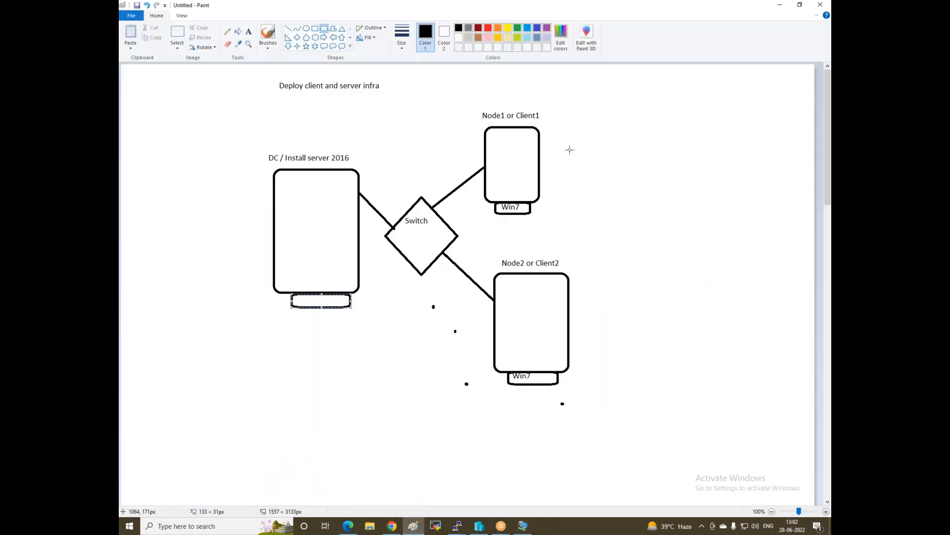
# Start a left-side note with '1 :- login with server and client' and '2:- Disable Firewall'
pyautogui.click(249, 31)
pyautogui.click(131, 149)
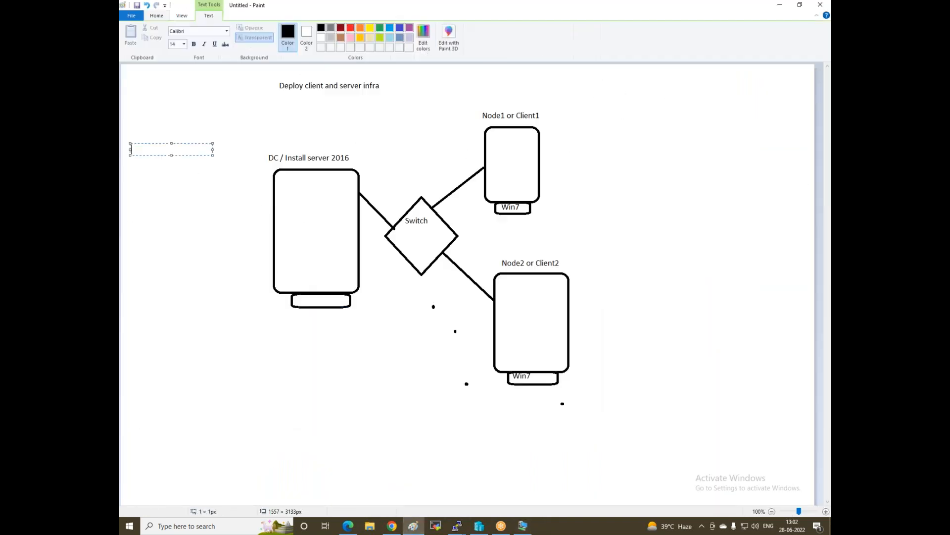
pyautogui.write('1 :- login')
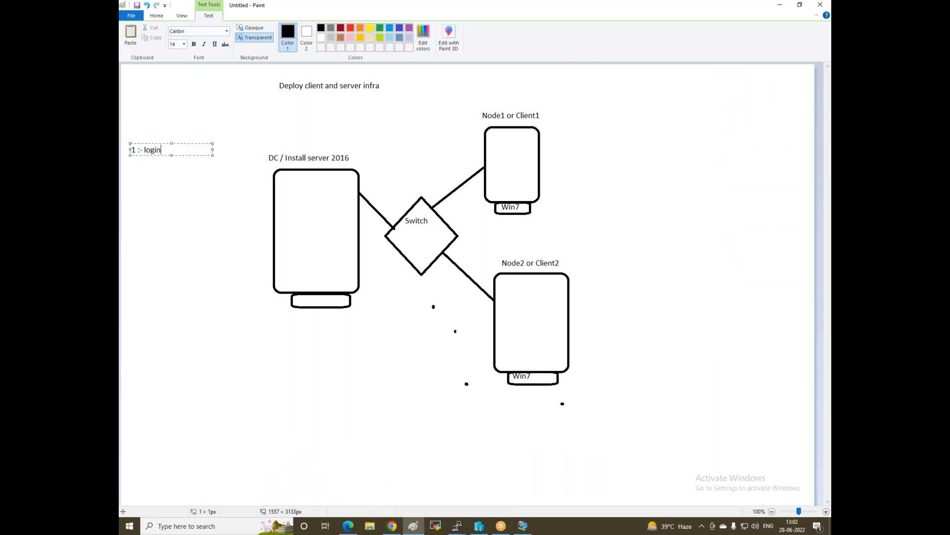
pyautogui.write(' with server and client')
pyautogui.moveTo(212, 156); pyautogui.dragTo(270, 156)
pyautogui.press('Return')
pyautogui.press('Return')
pyautogui.write('2')
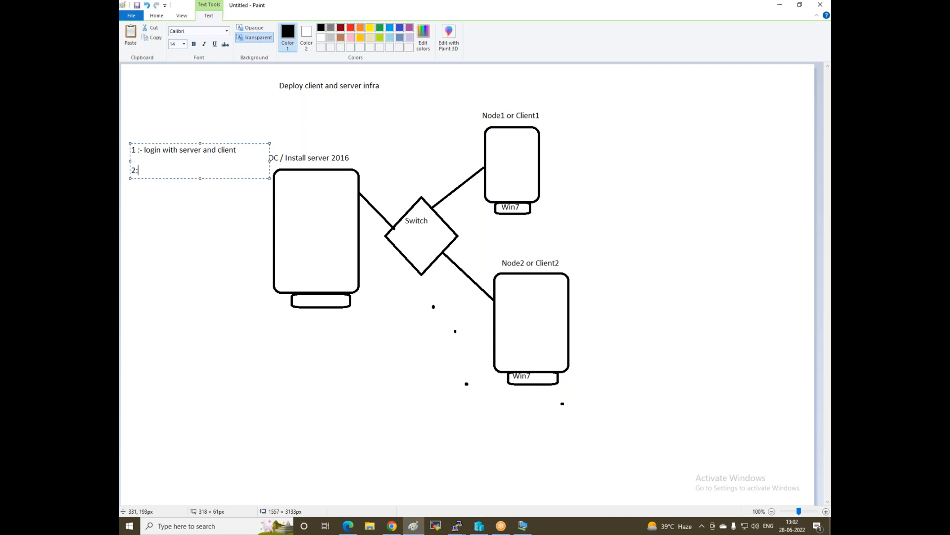
pyautogui.write(':- Disable Firewa')
pyautogui.press('Return')
pyautogui.press('Return')
# Add '3:- provide ip address' and '4:- create check point' to the list
pyautogui.write('3:-  provide ip address')
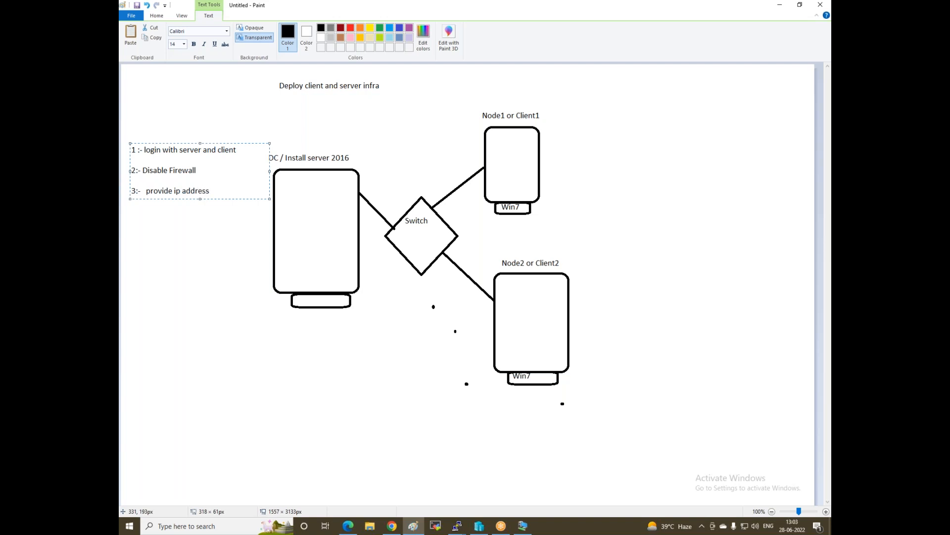
pyautogui.press('Return')
pyautogui.press('Return')
pyautogui.write('4:- create check point')
pyautogui.click(320, 363)
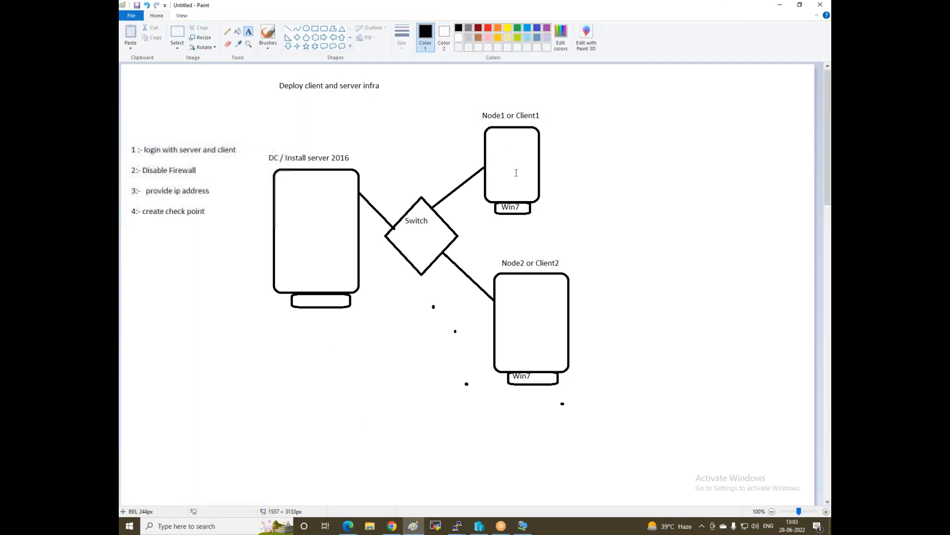
# Note the DC's IP 192.168.1.1, mask 255.255.255.0 and DNS 192.168.1.1 below its box
pyautogui.click(281, 319)
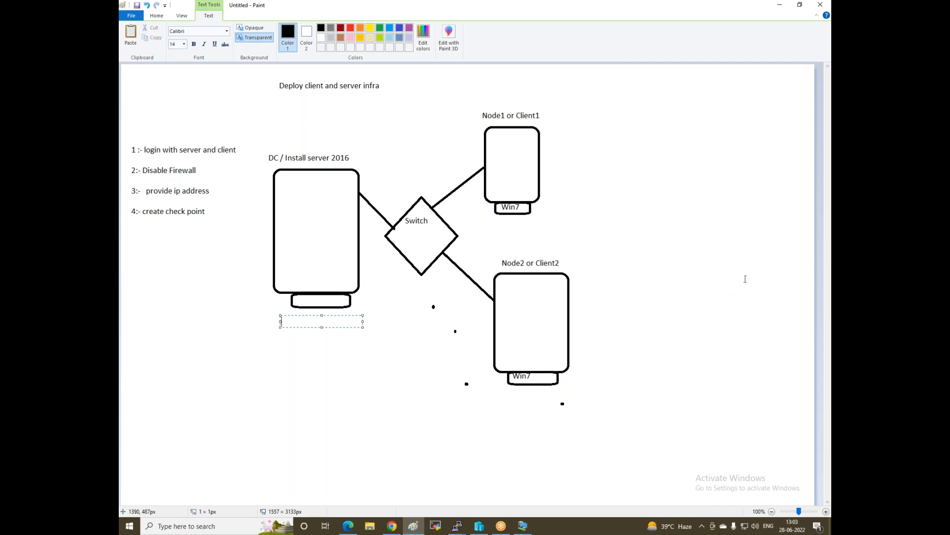
pyautogui.write('192.168.1.1')
pyautogui.press('Return')
pyautogui.write('255.255.255.0')
pyautogui.press('Return')
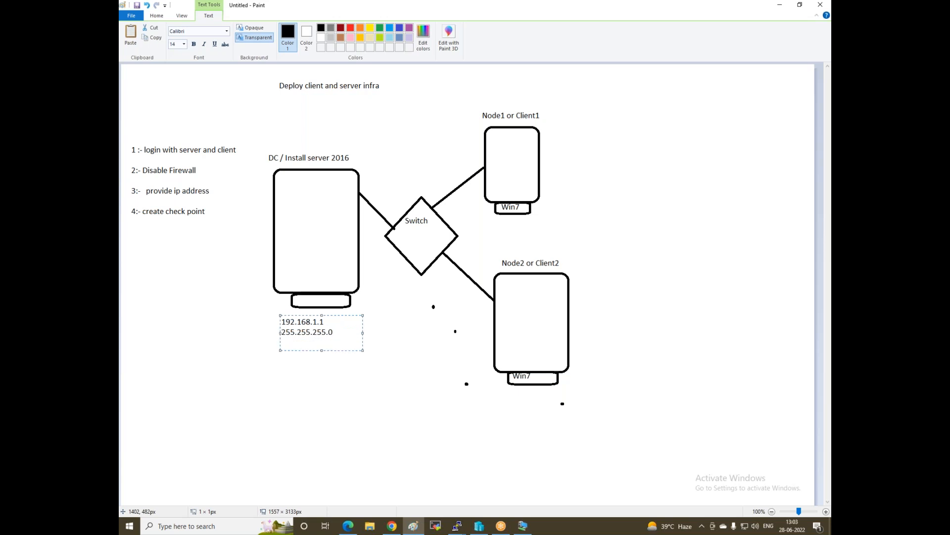
pyautogui.press('Return')
pyautogui.write('dns 192.168.1.1')
pyautogui.hotkey('ctrl', 'a')
pyautogui.hotkey('ctrl', 'c')
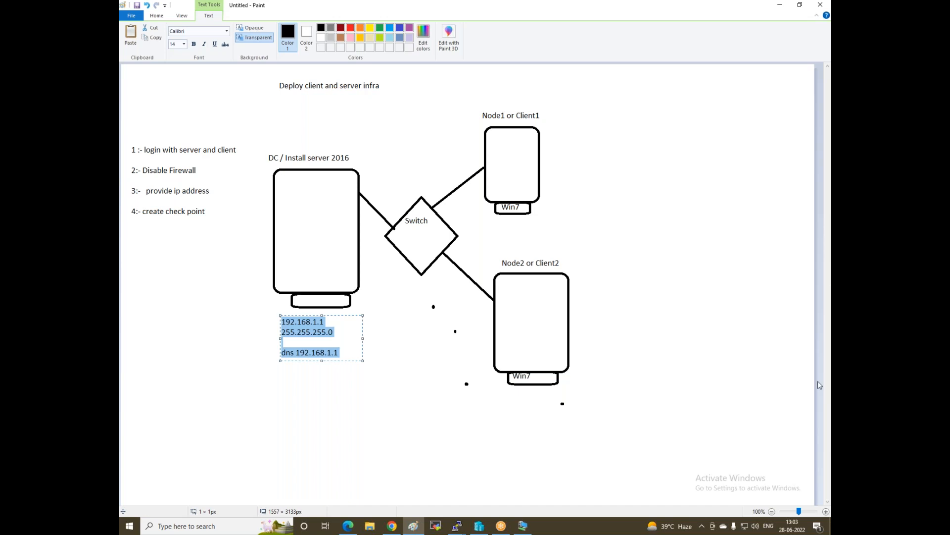
pyautogui.click(668, 361)
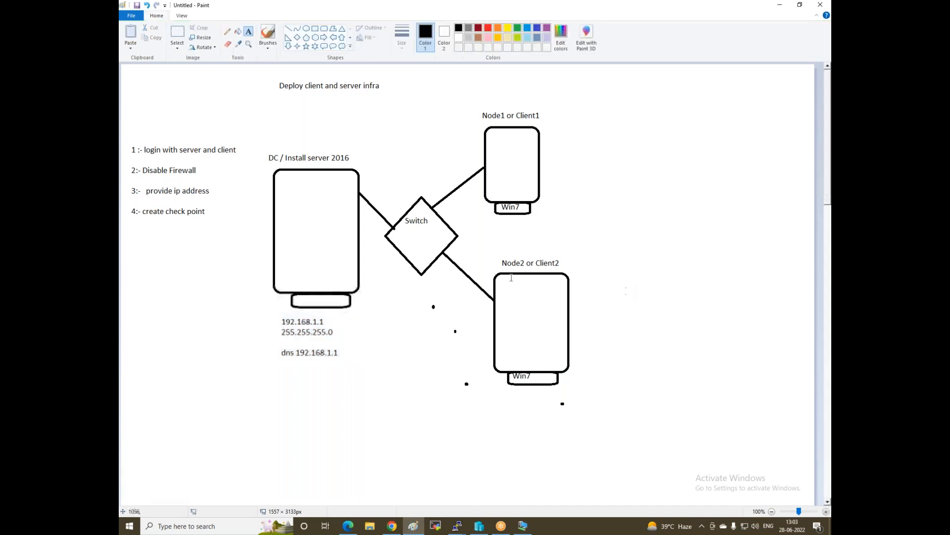
# Paste the address block beside Node1 (IP 192.168.1.2) and Node2 (IP 192.168.1.3)
pyautogui.click(562, 117)
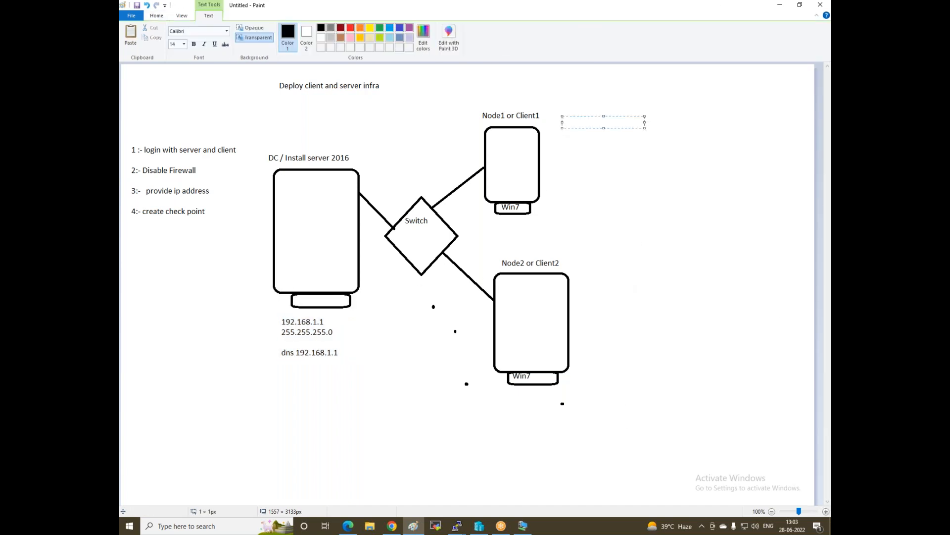
pyautogui.hotkey('ctrl', 'v')
pyautogui.press('BackSpace')
pyautogui.write('2')
pyautogui.click(589, 288)
pyautogui.click(575, 280)
pyautogui.hotkey('ctrl', 'v')
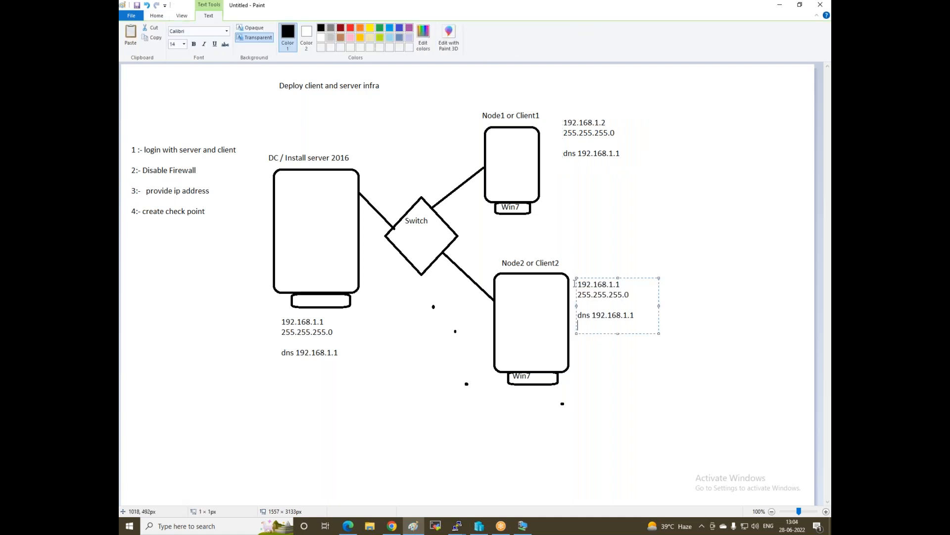
pyautogui.click(620, 284)
pyautogui.press('BackSpace')
pyautogui.click(384, 371)
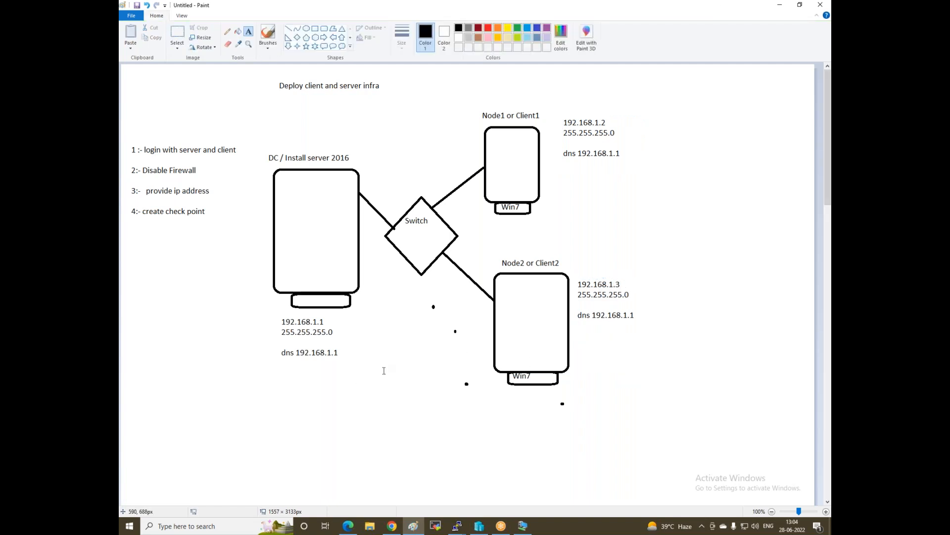
# In Hyper-V Manager, connect to the Node1 virtual machine and select Node2
pyautogui.click(478, 529)
pyautogui.rightClick(229, 67)
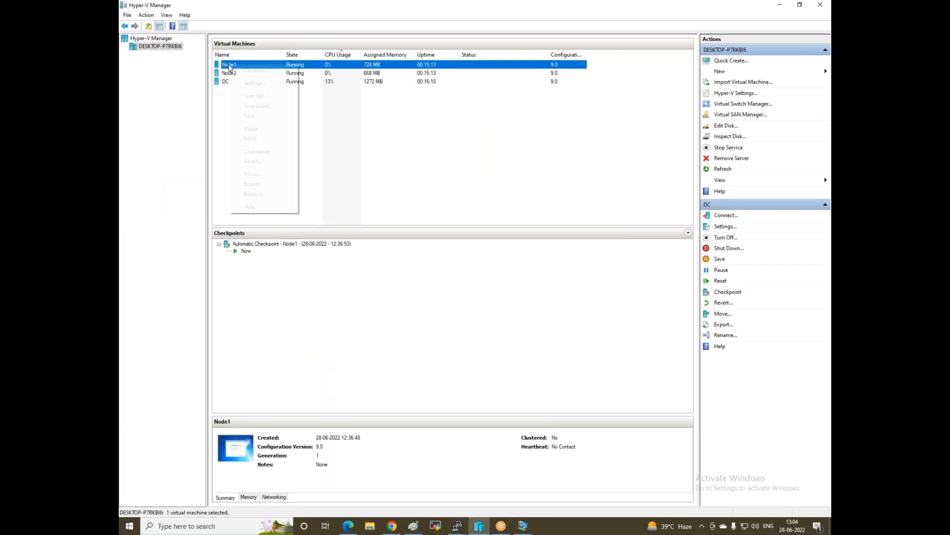
pyautogui.click(234, 71)
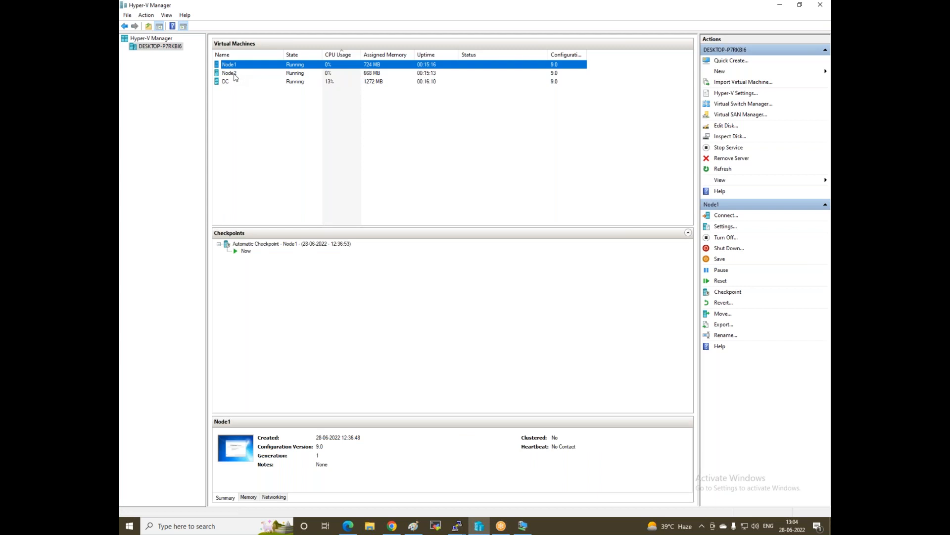
pyautogui.click(235, 75)
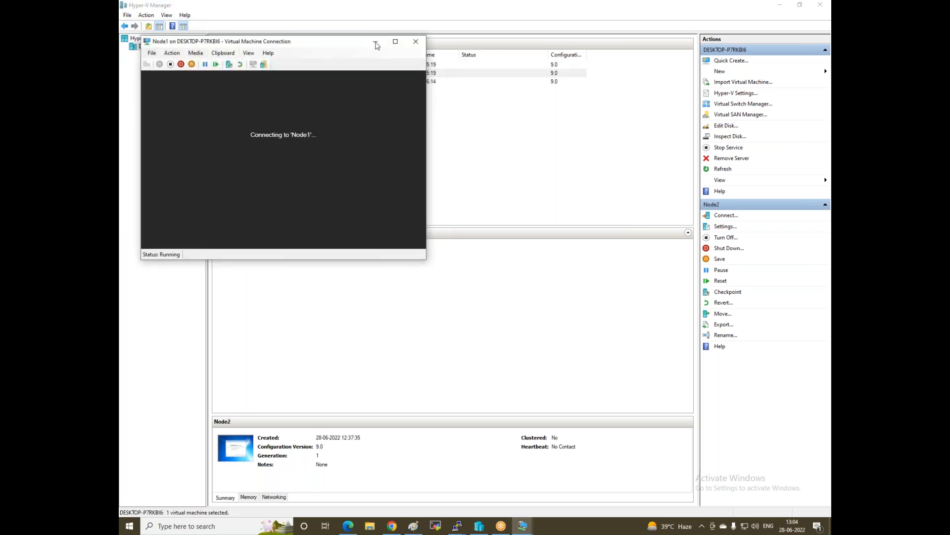
# Connect to Node2 and enter user name 'Node1' in Windows 7 setup, leaving the password blank
pyautogui.click(375, 42)
pyautogui.rightClick(232, 74)
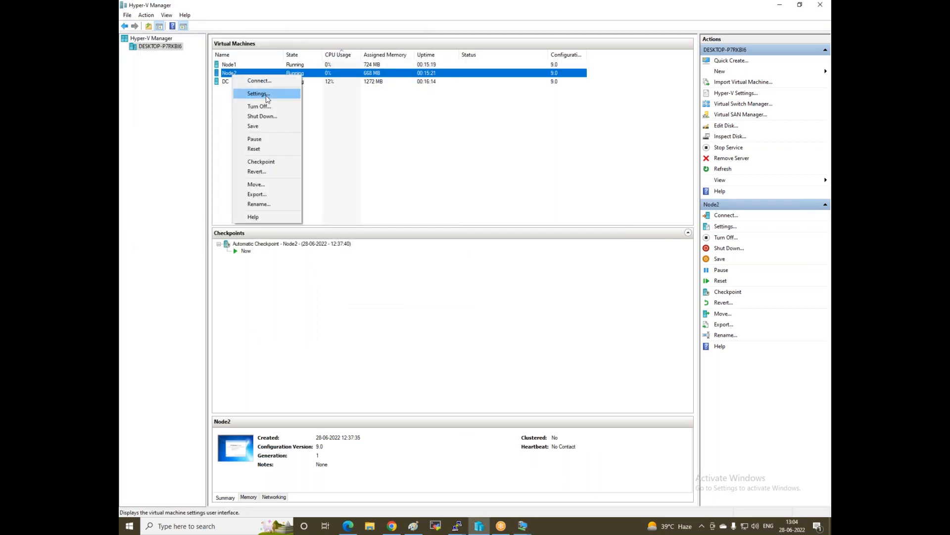
pyautogui.click(259, 81)
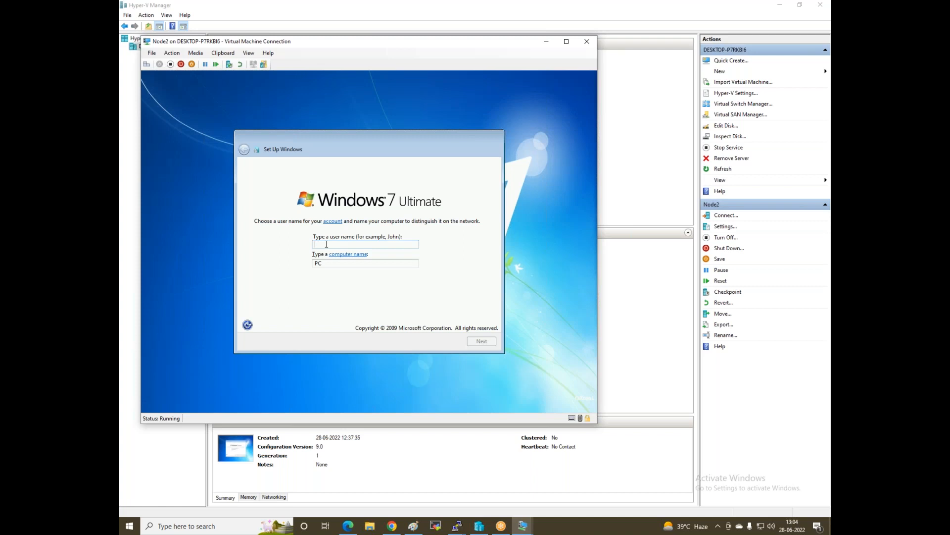
pyautogui.write('Node1')
pyautogui.click(479, 343)
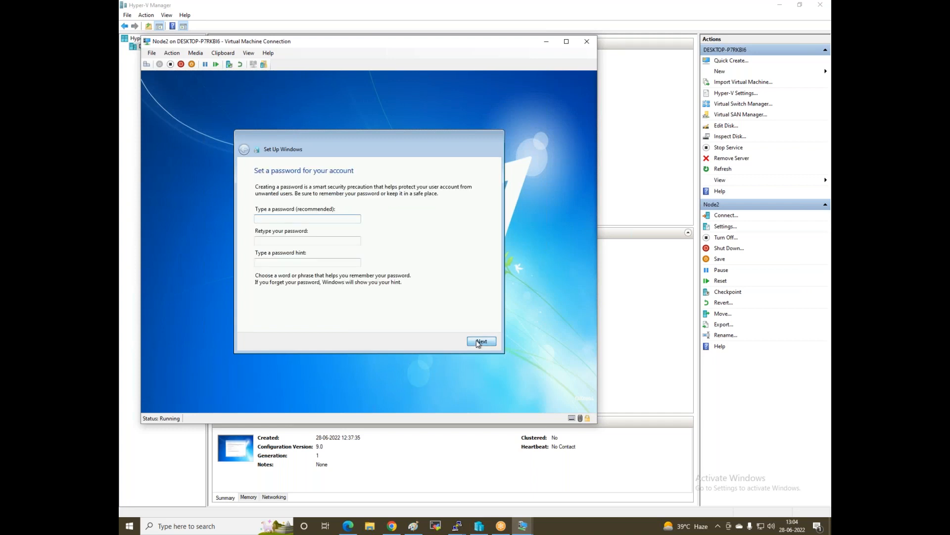
pyautogui.click(478, 343)
# Postpone updates, choose the UTC+05:30 Chennai time zone, and set a work network location
pyautogui.click(344, 254)
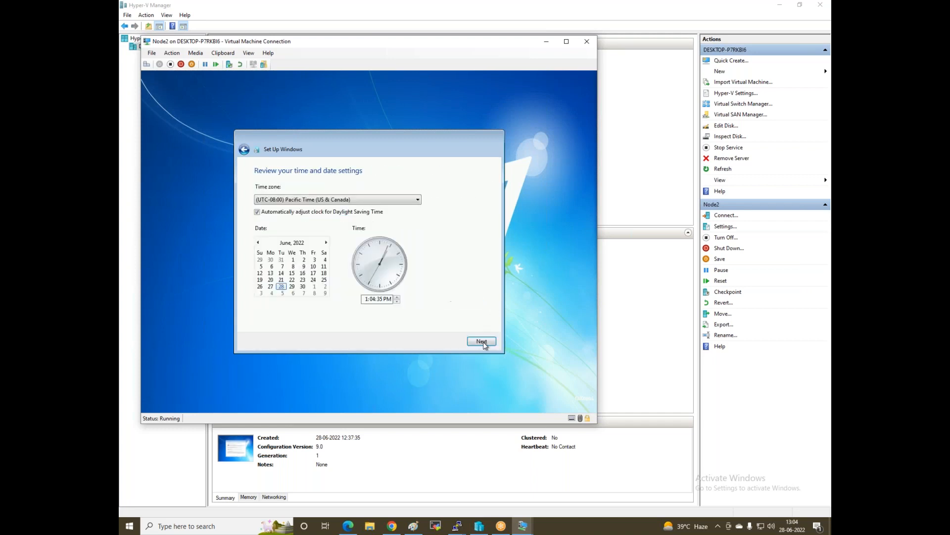
pyautogui.click(320, 200)
pyautogui.scroll(-5, 337, 317)
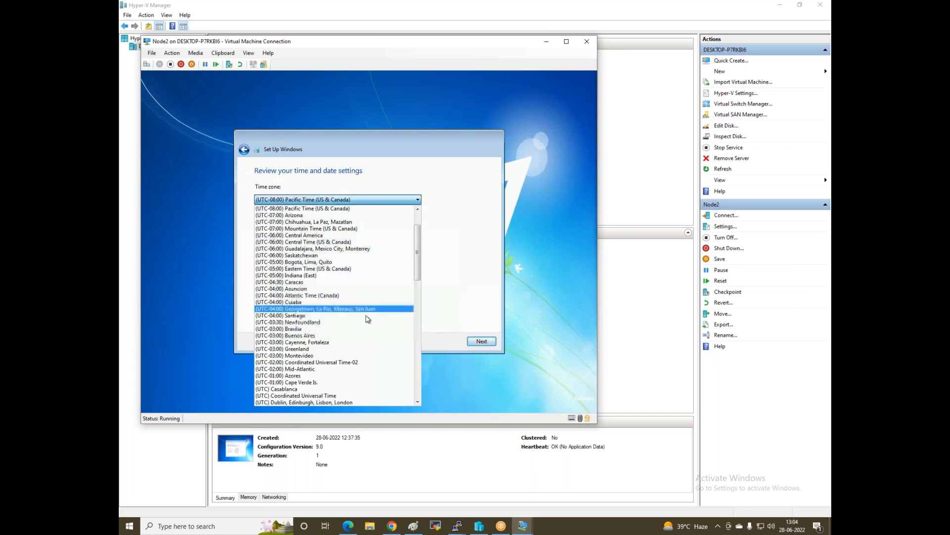
pyautogui.scroll(-5, 305, 328)
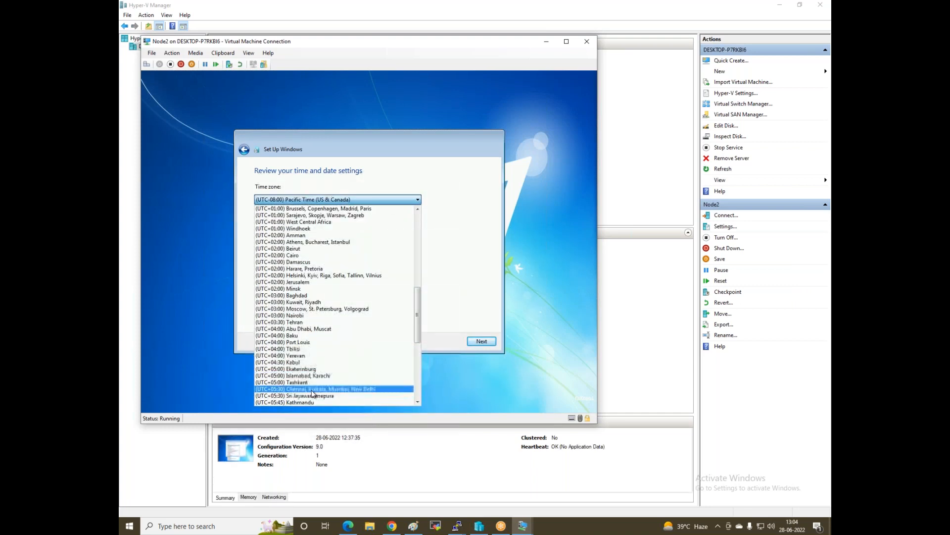
pyautogui.scroll(1, 312, 398)
pyautogui.click(317, 391)
pyautogui.click(483, 343)
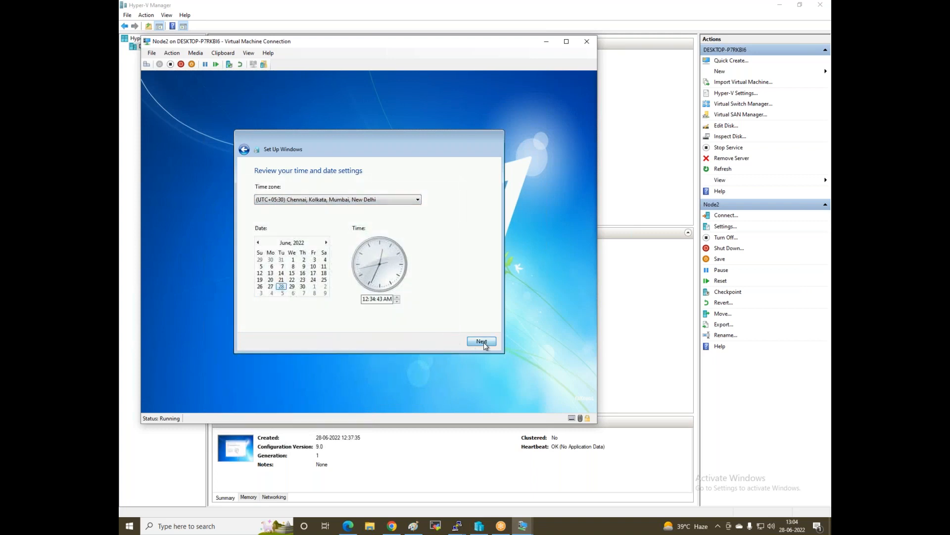
pyautogui.click(335, 259)
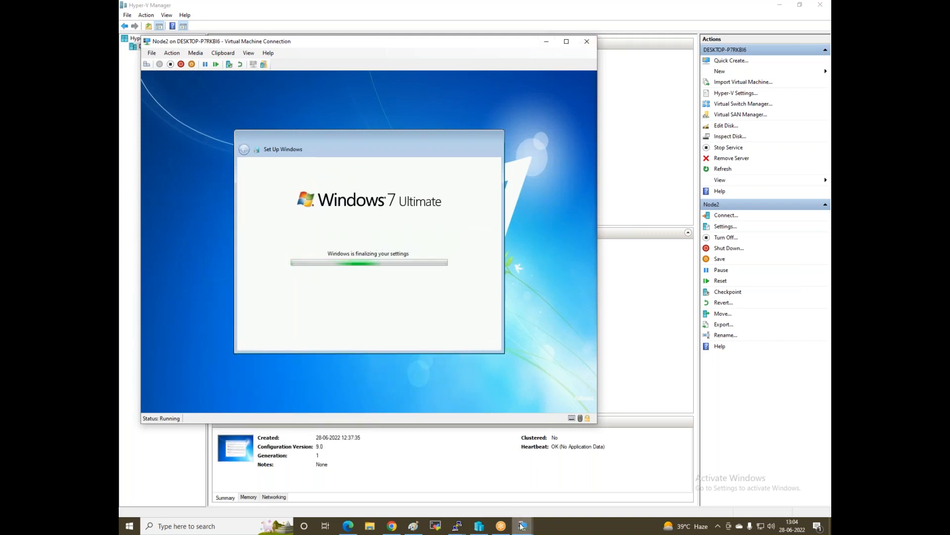
pyautogui.moveTo(522, 523)
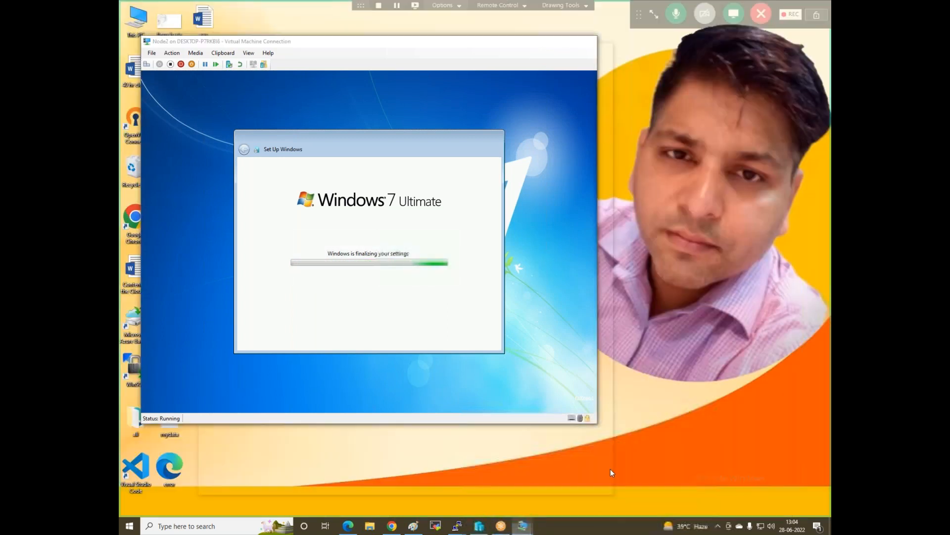
pyautogui.click(611, 474)
# In Node1's Windows 7 setup, enter user name 'Node1' and skip the password
pyautogui.click(547, 43)
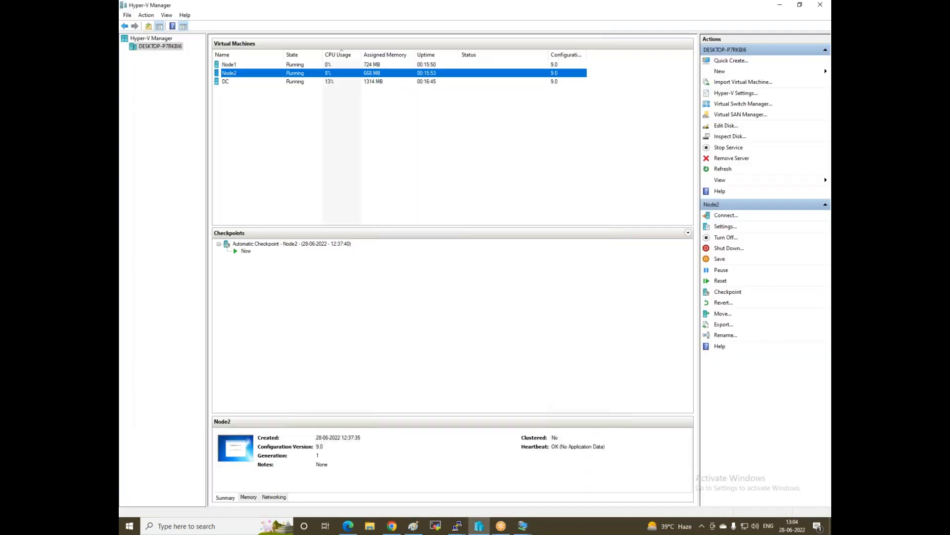
pyautogui.moveTo(523, 527)
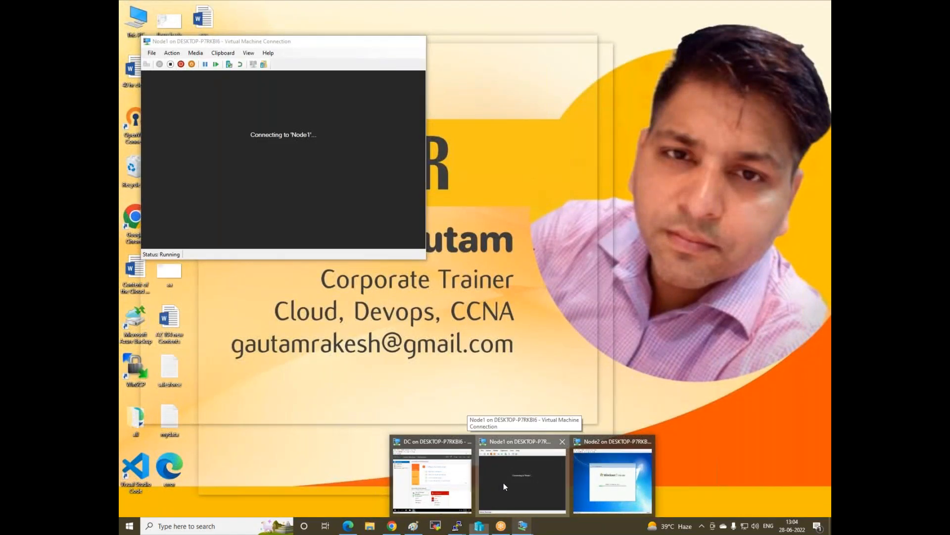
pyautogui.click(503, 482)
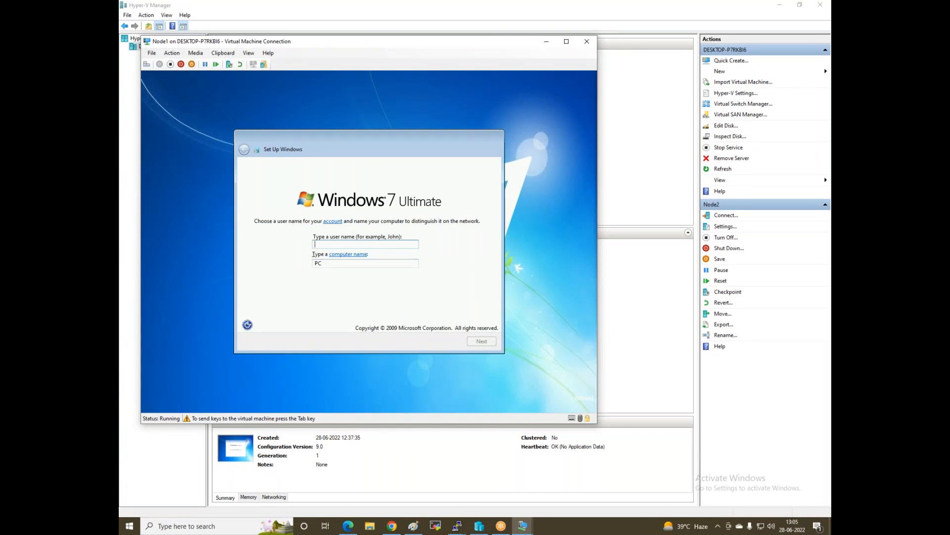
pyautogui.write('Node1')
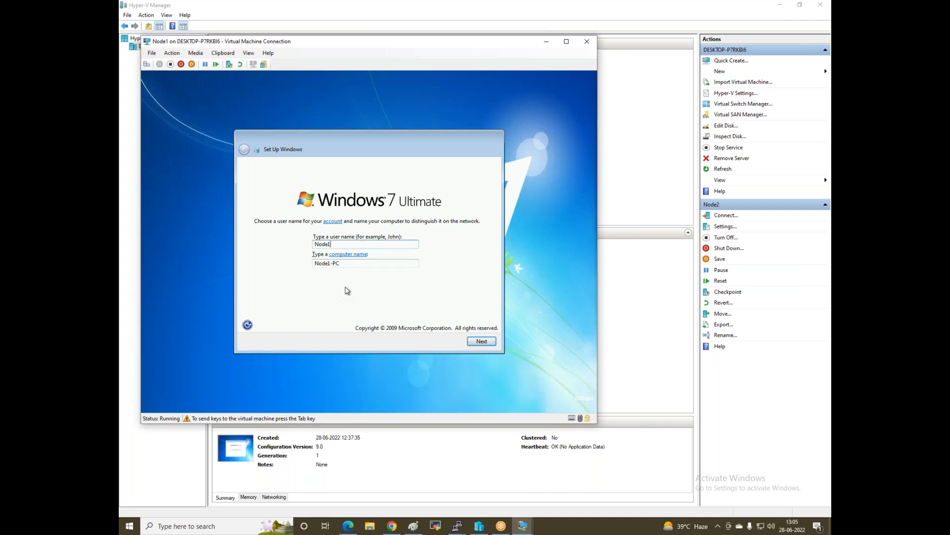
pyautogui.click(481, 344)
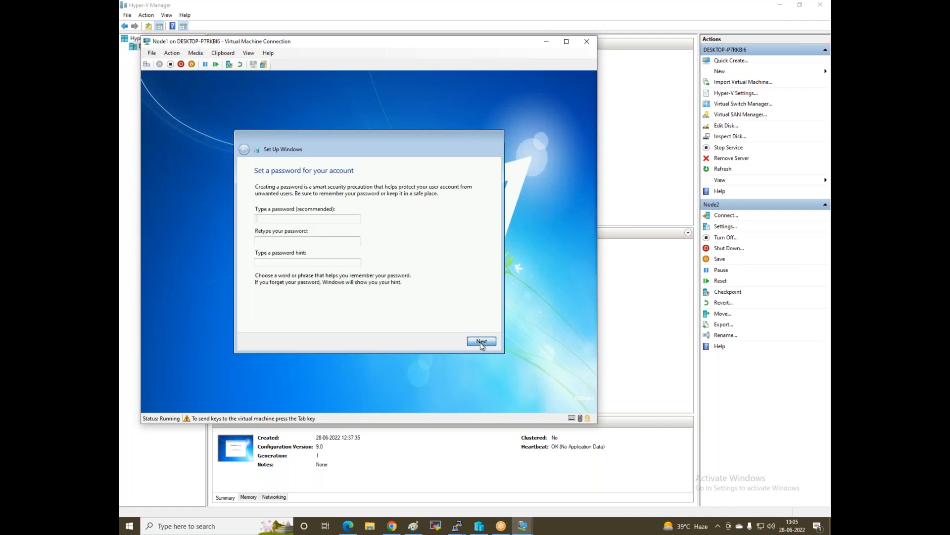
pyautogui.click(481, 342)
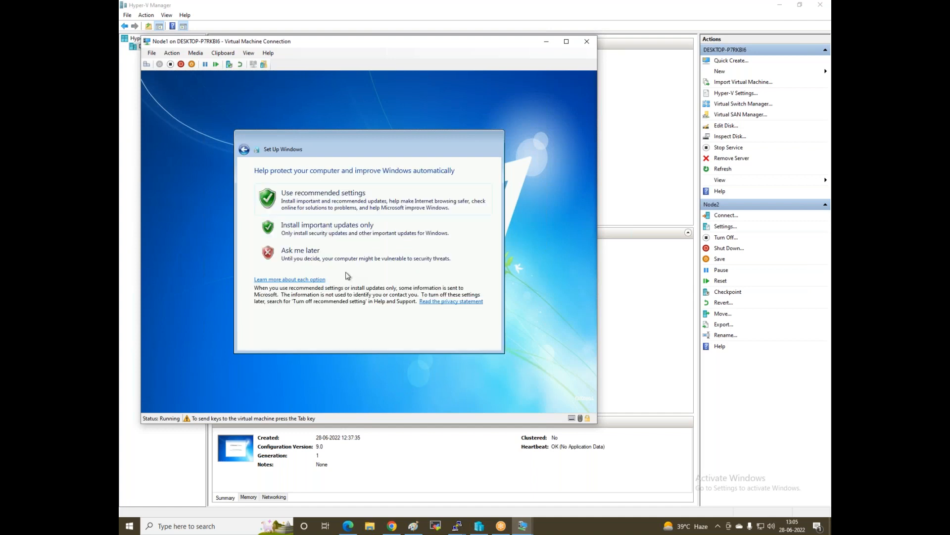
# Postpone updates, pick UTC+05:30 Chennai, Kolkata, Mumbai, New Delhi, and choose a work network
pyautogui.click(356, 265)
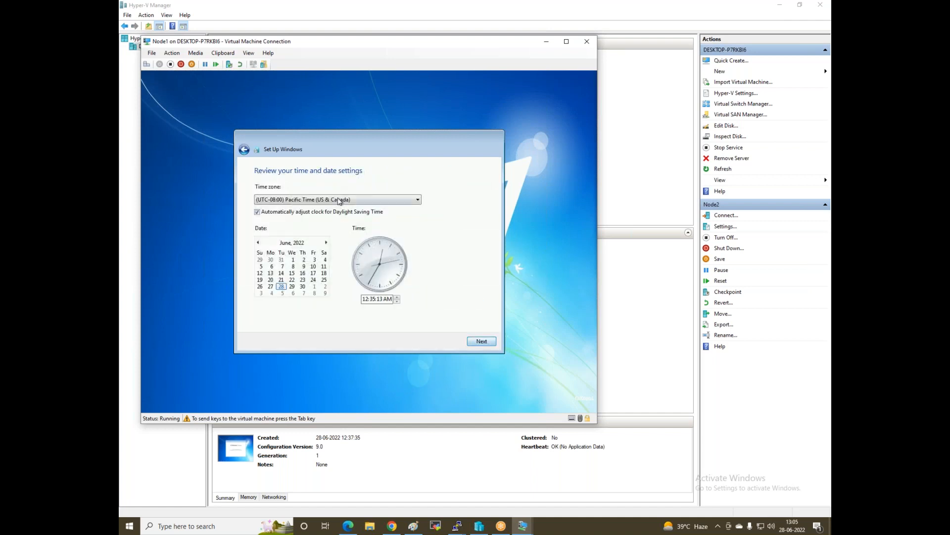
pyautogui.click(342, 199)
pyautogui.scroll(-7, 345, 351)
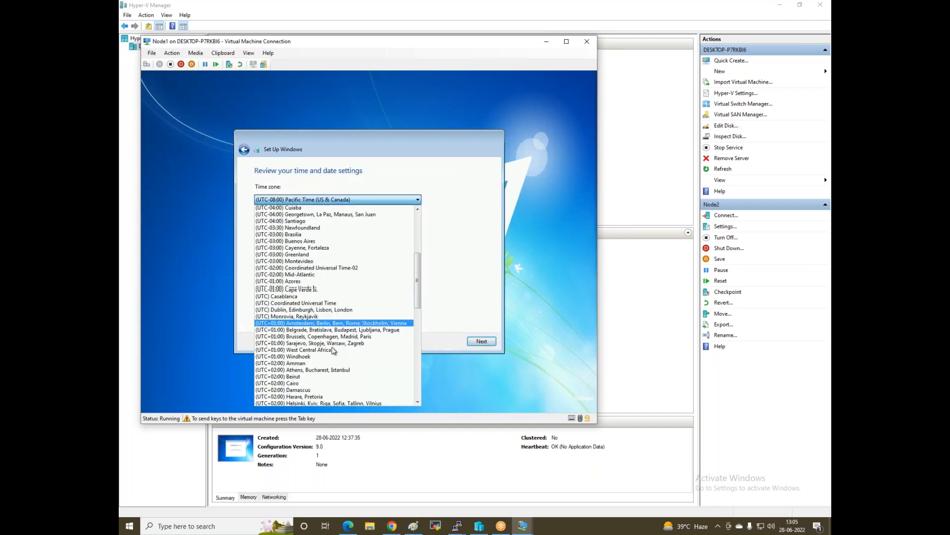
pyautogui.scroll(-4, 325, 387)
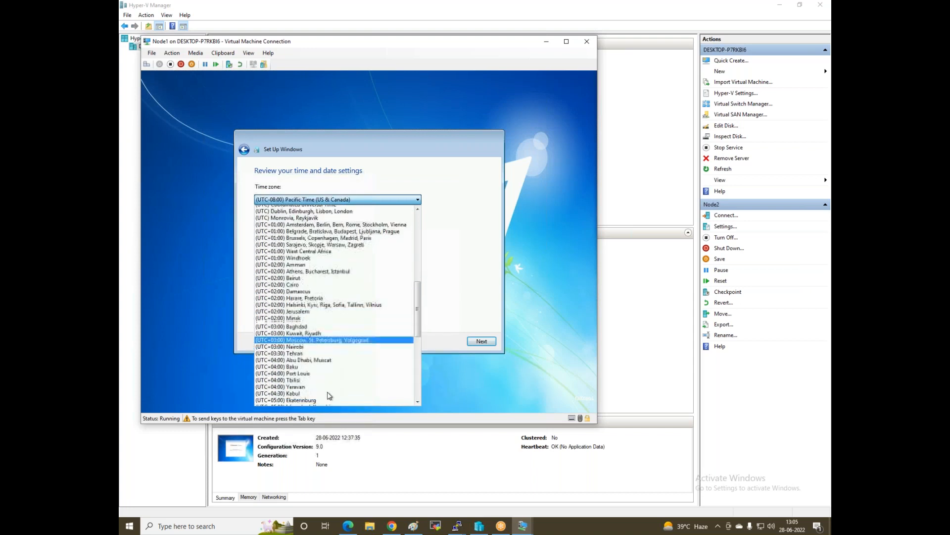
pyautogui.scroll(-7, 324, 387)
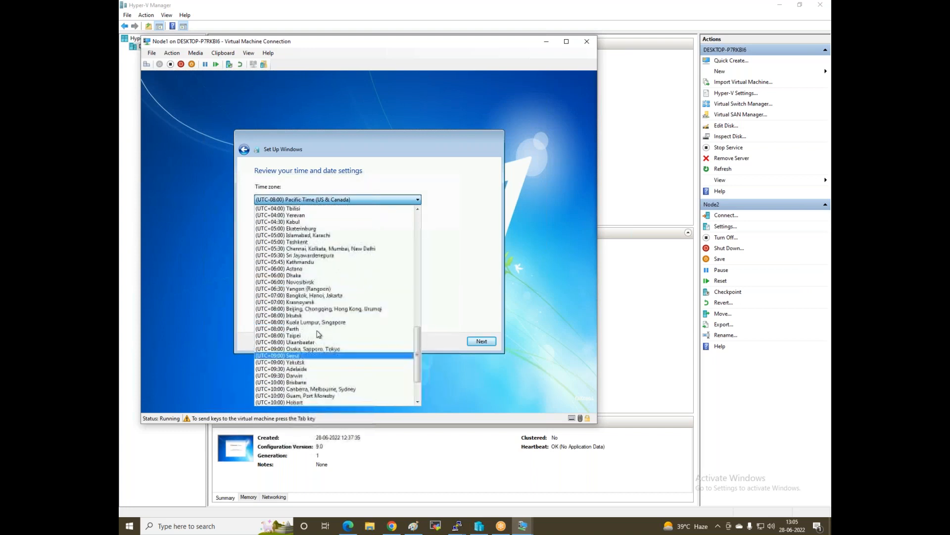
pyautogui.scroll(-2, 309, 346)
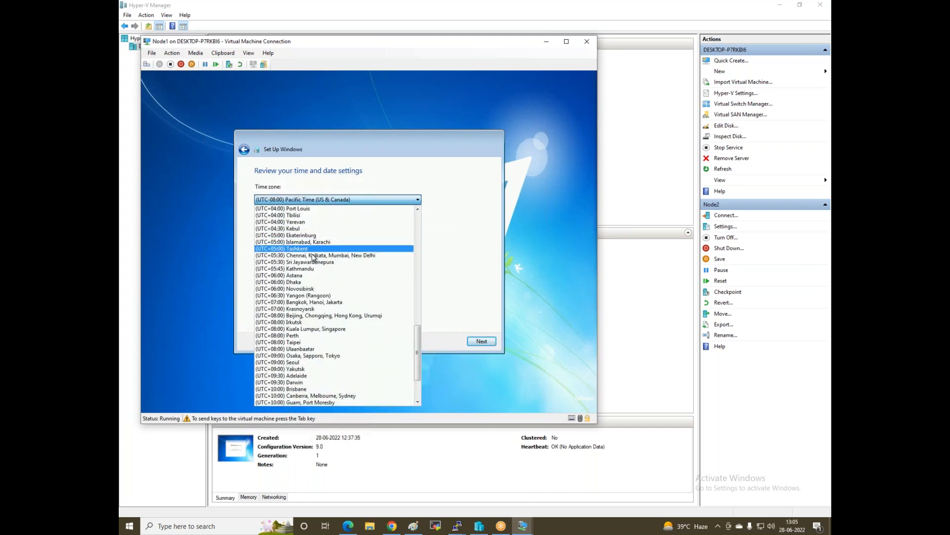
pyautogui.click(313, 255)
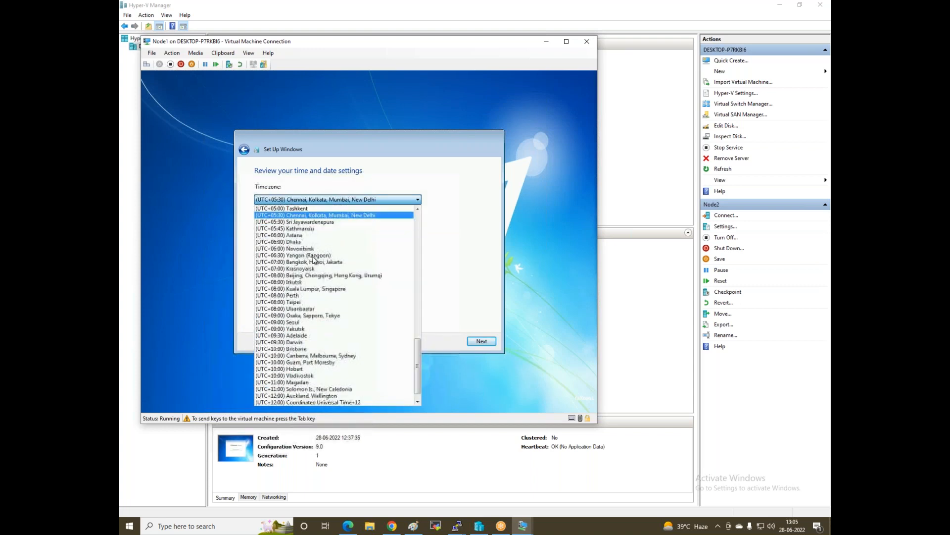
pyautogui.click(482, 341)
pyautogui.click(331, 261)
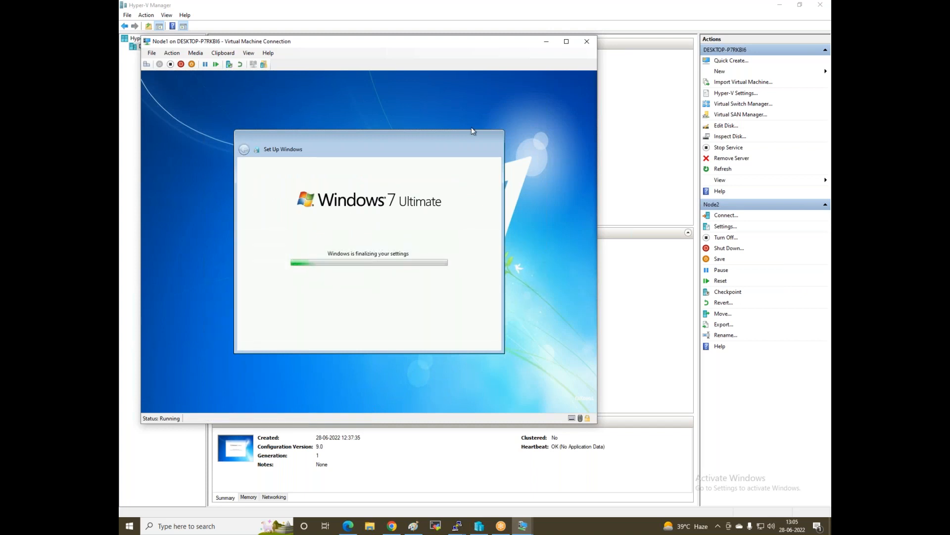
pyautogui.click(546, 42)
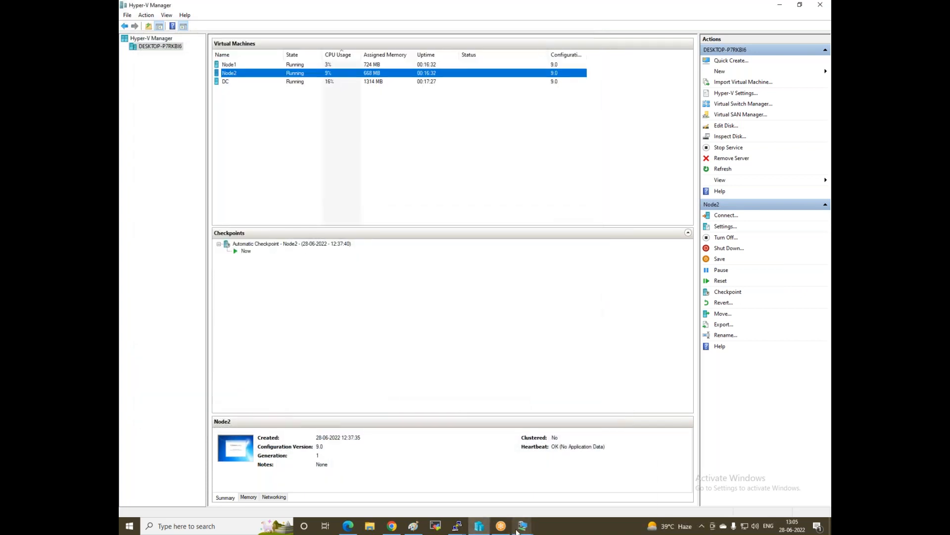
# Open the DC console maximized and launch Network Connections with ncpa.cpl
pyautogui.moveTo(520, 528)
pyautogui.click(435, 473)
pyautogui.click(567, 42)
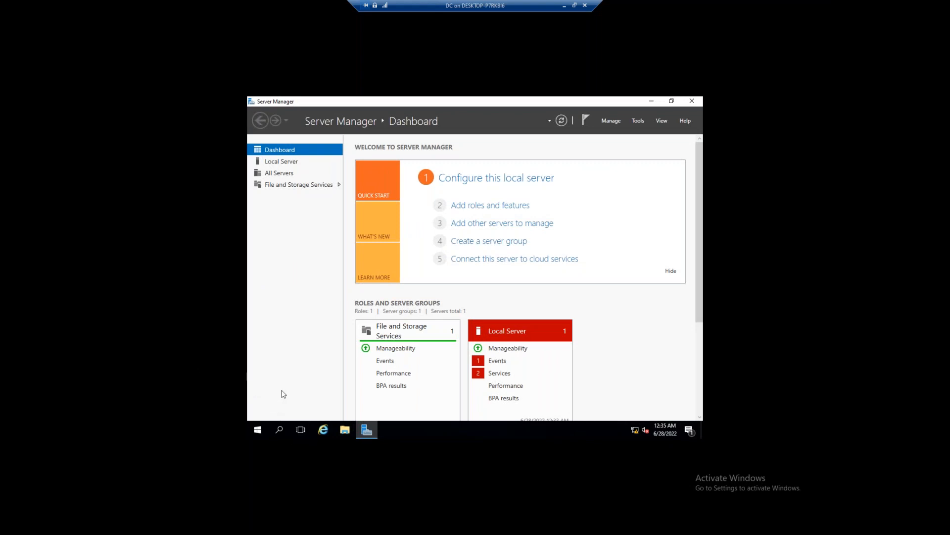
pyautogui.press('super+r')
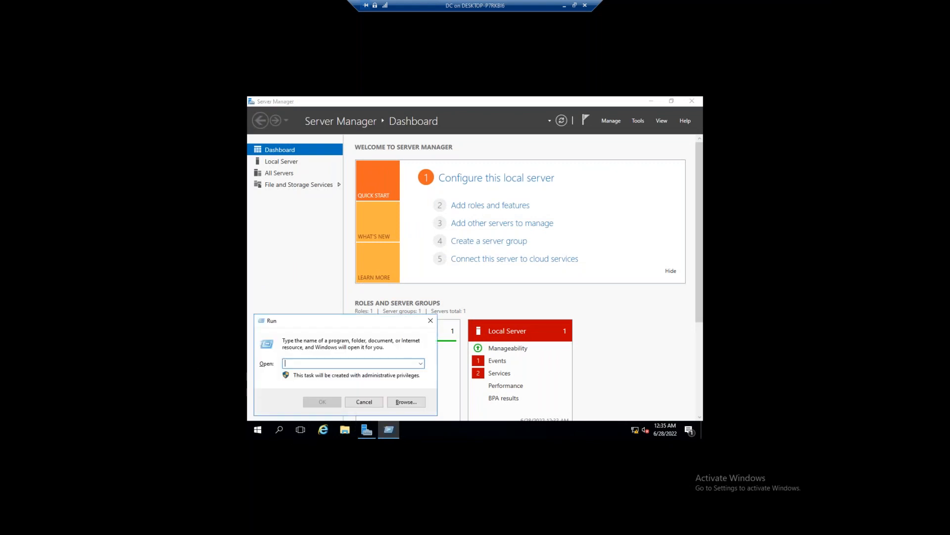
pyautogui.write('c')
pyautogui.press('BackSpace')
pyautogui.press('BackSpace')
pyautogui.write('ncpa.')
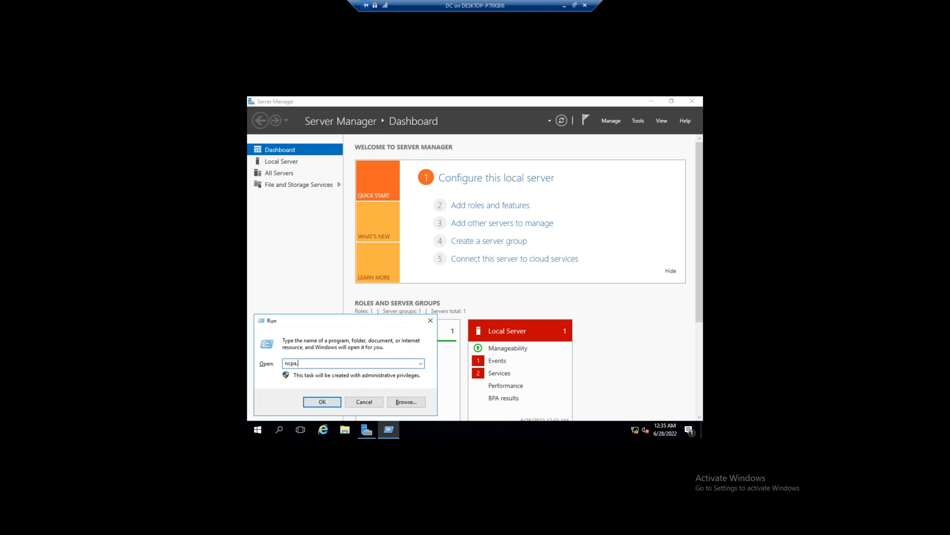
pyautogui.write('cpl')
pyautogui.press('Return')
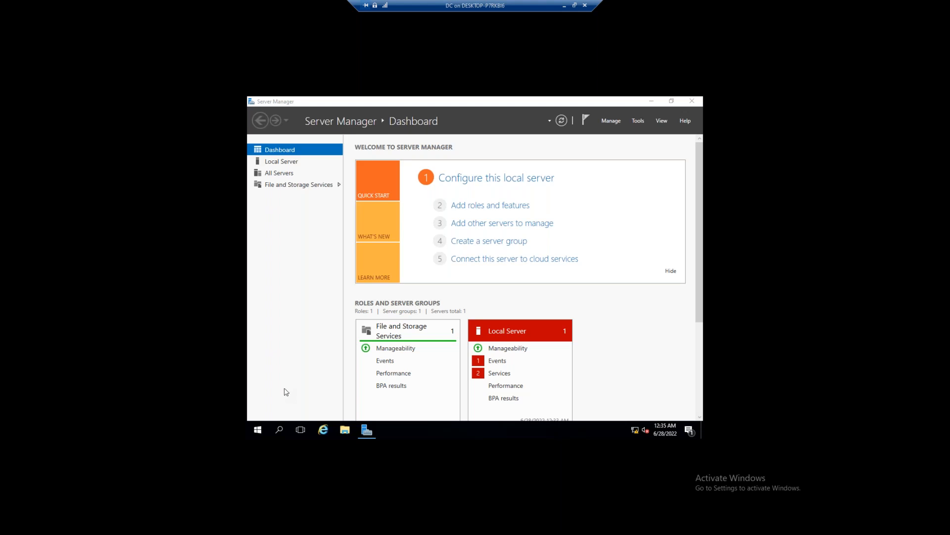
# Give the DC's Ethernet adapter static IPv4 192.168.1.1, mask 255.255.255.0, DNS 192.168.1.1
pyautogui.click(651, 102)
pyautogui.click(652, 102)
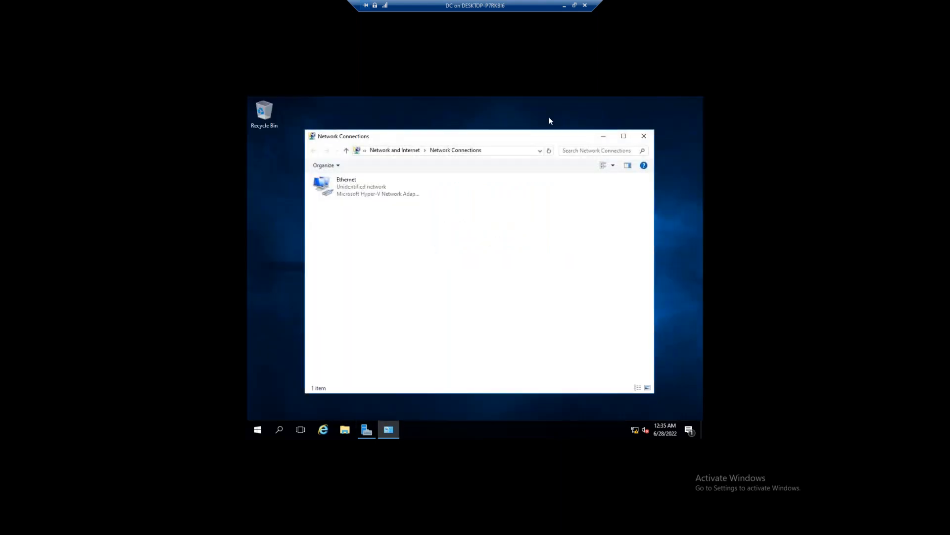
pyautogui.rightClick(356, 199)
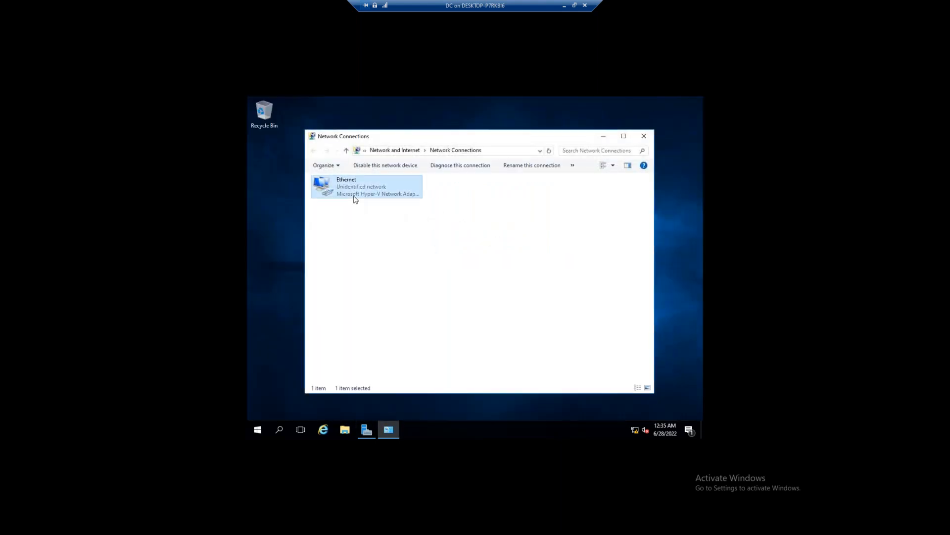
pyautogui.click(374, 284)
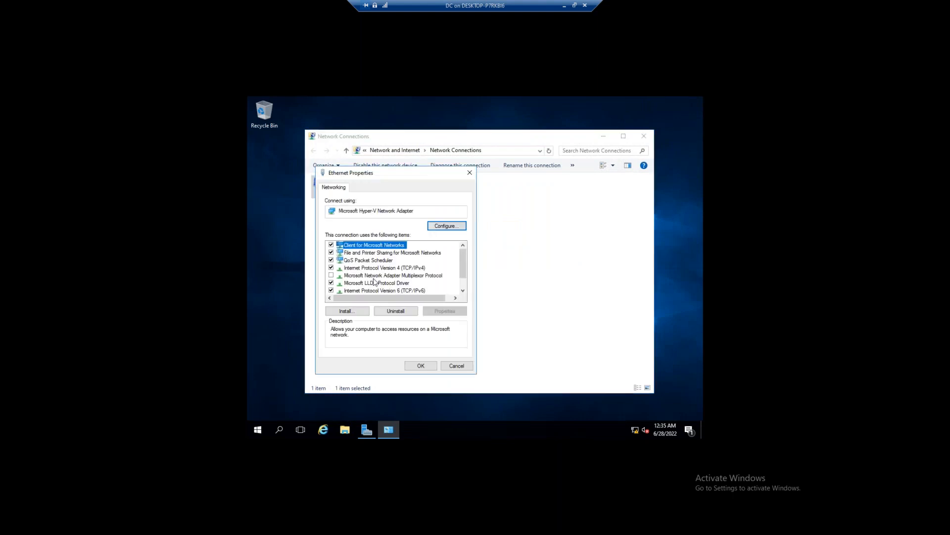
pyautogui.doubleClick(382, 268)
pyautogui.click(370, 272)
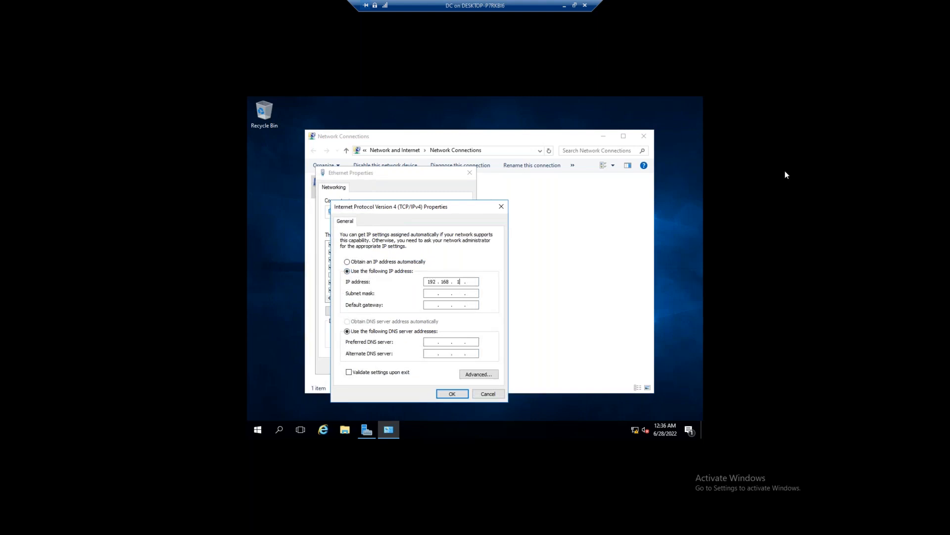
pyautogui.press('Tab')
pyautogui.press('Tab')
pyautogui.press('Tab')
pyautogui.press('Tab')
pyautogui.click(452, 394)
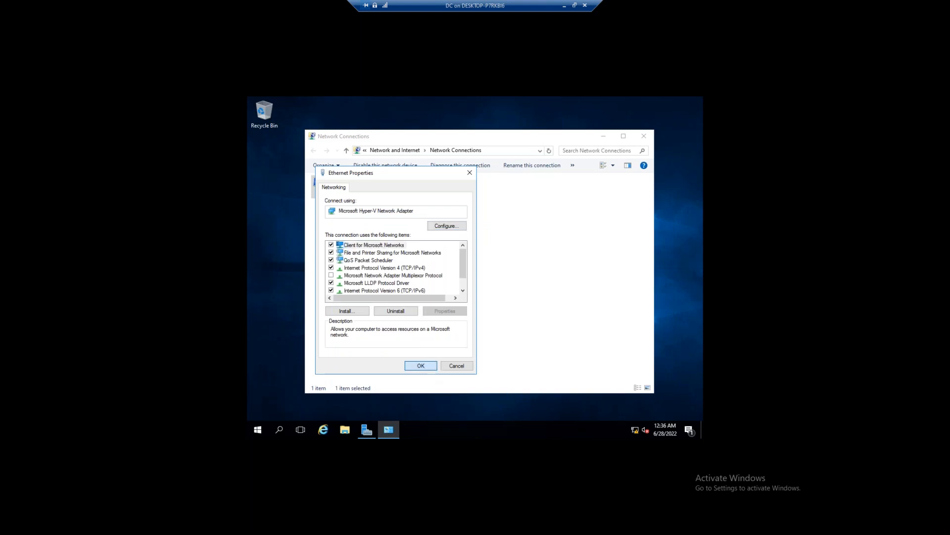
pyautogui.click(421, 366)
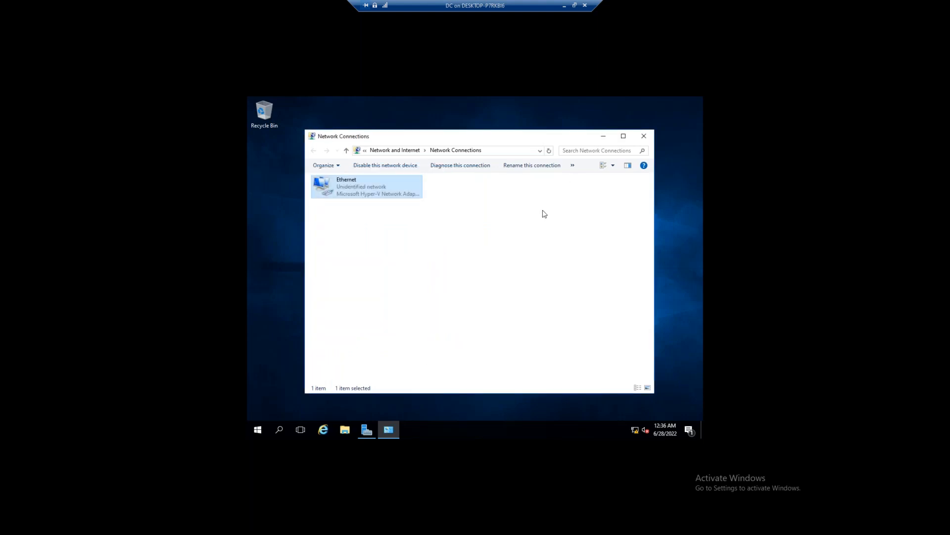
# Close Network Connections and show the DC's Local Server page in Server Manager
pyautogui.click(644, 136)
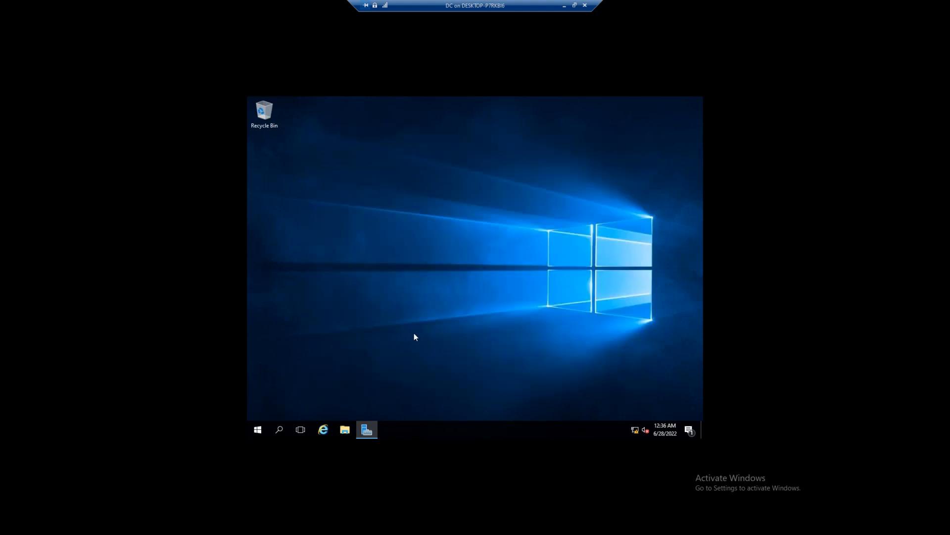
pyautogui.click(367, 431)
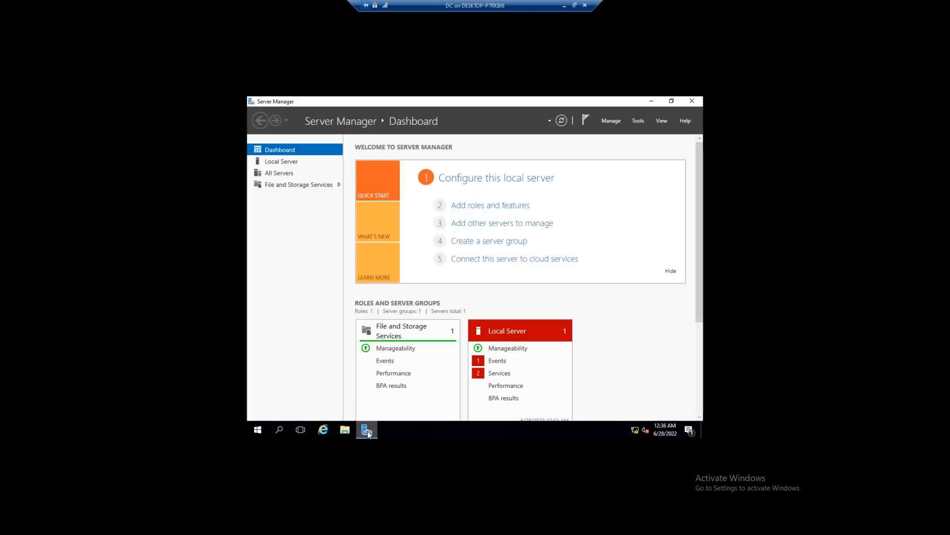
pyautogui.click(281, 164)
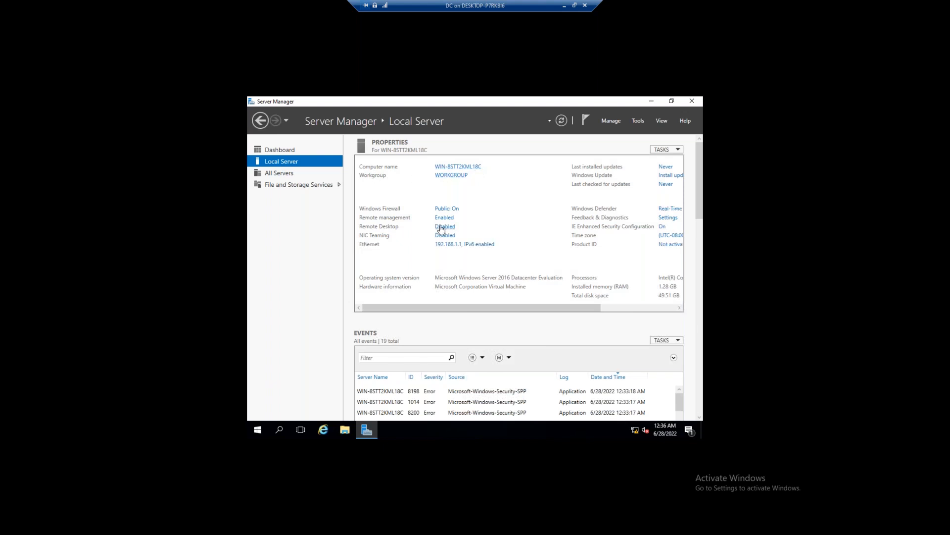
# Turn off Windows Firewall for private and public networks on the DC, then recheck it
pyautogui.click(446, 211)
pyautogui.click(333, 219)
pyautogui.click(377, 233)
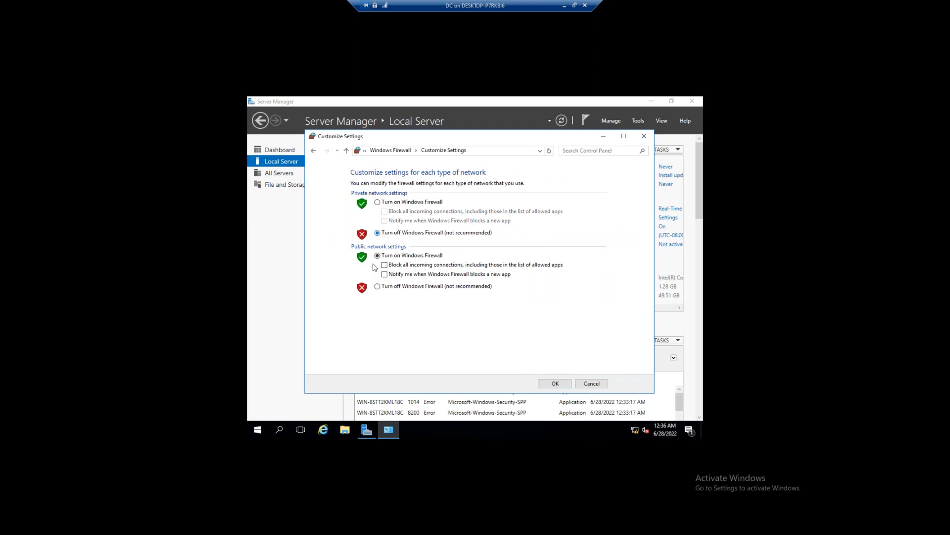
pyautogui.click(378, 286)
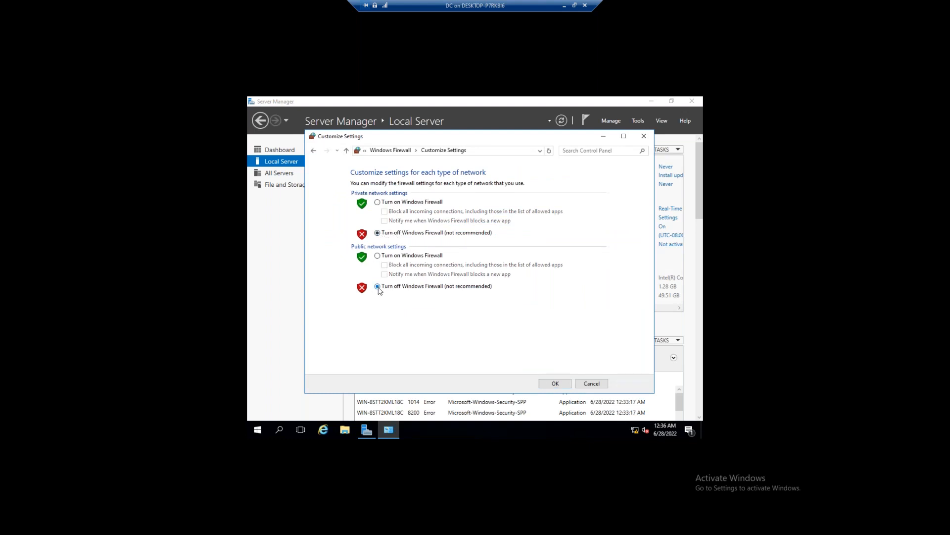
pyautogui.click(555, 384)
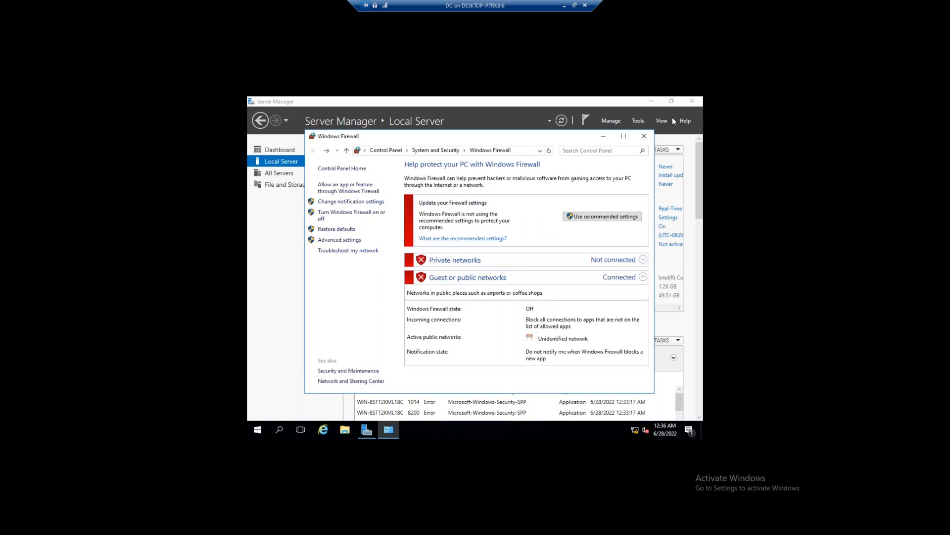
pyautogui.click(644, 136)
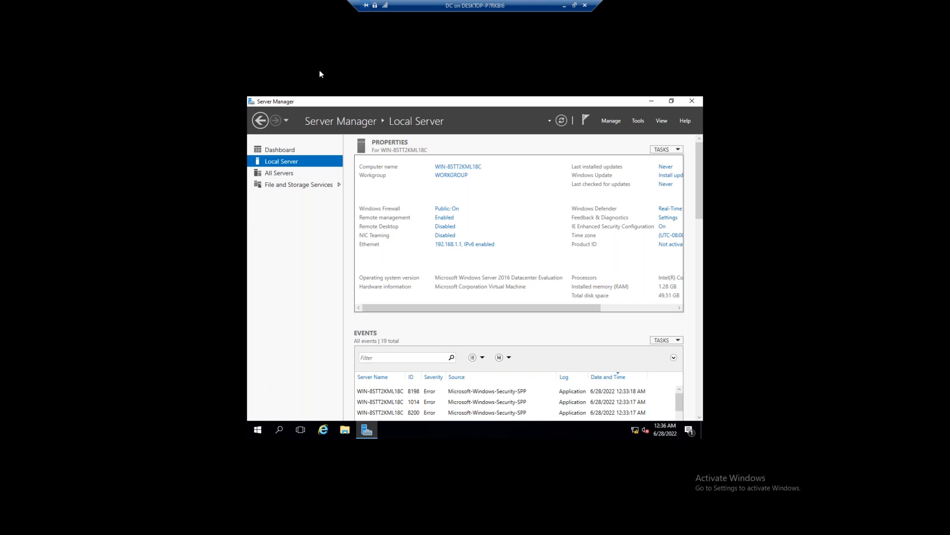
pyautogui.click(442, 209)
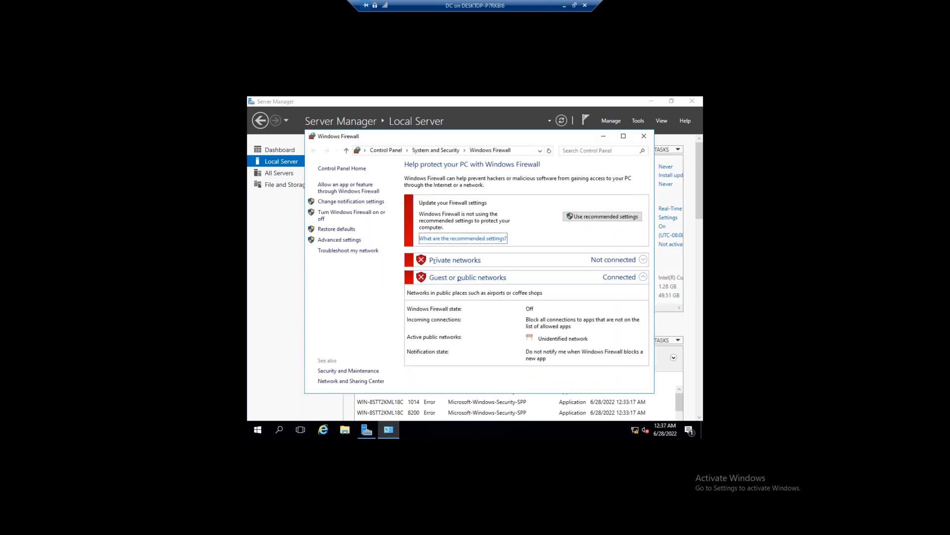
pyautogui.click(644, 136)
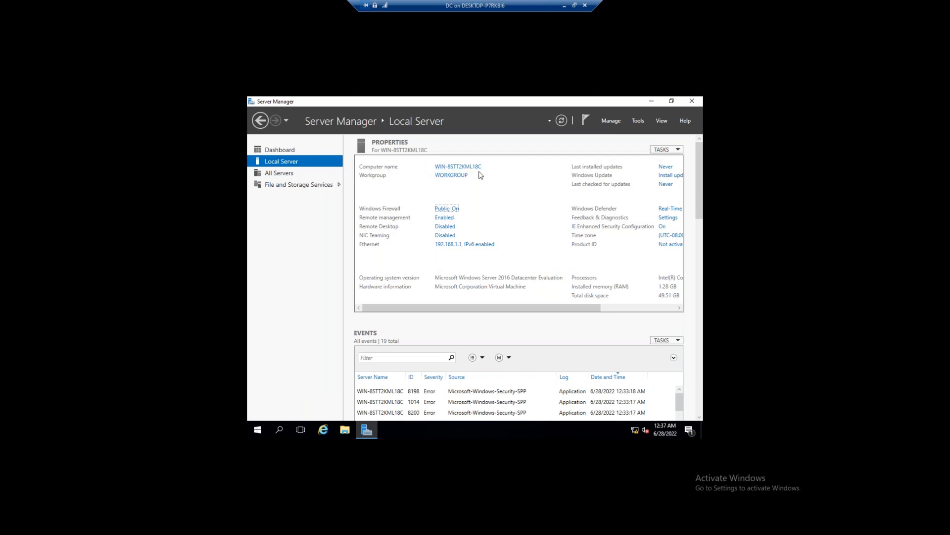
# Rename the server's computer to DC and restart it now to apply the changes
pyautogui.click(456, 170)
pyautogui.click(460, 263)
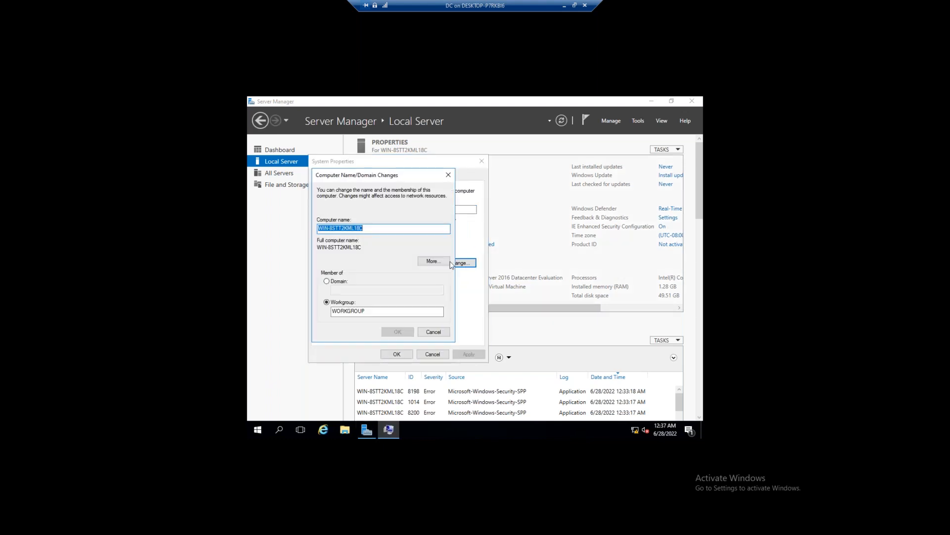
pyautogui.write('DC')
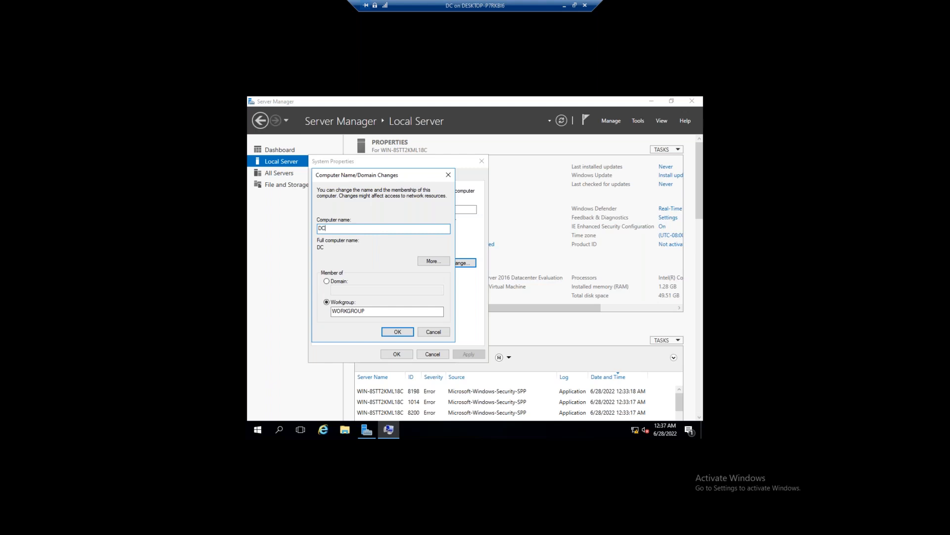
pyautogui.click(387, 335)
pyautogui.click(529, 278)
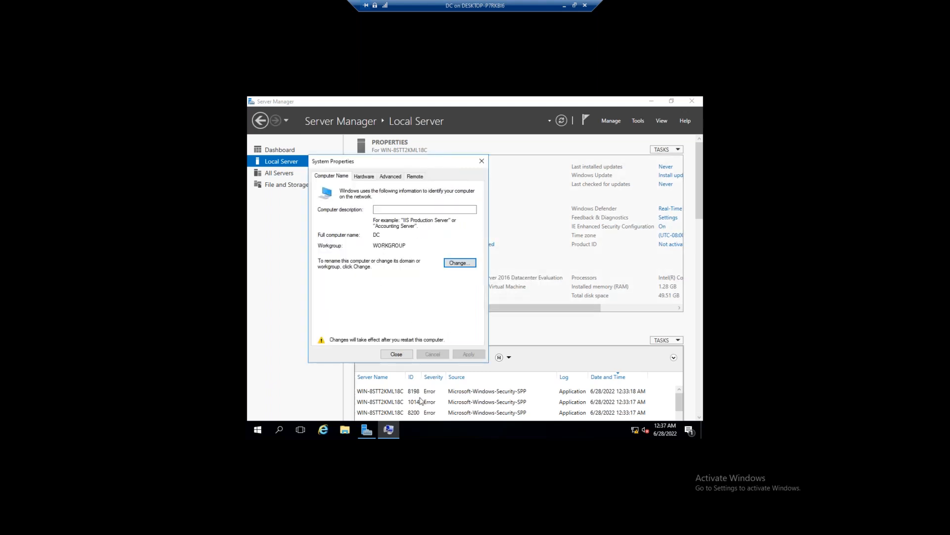
pyautogui.click(397, 354)
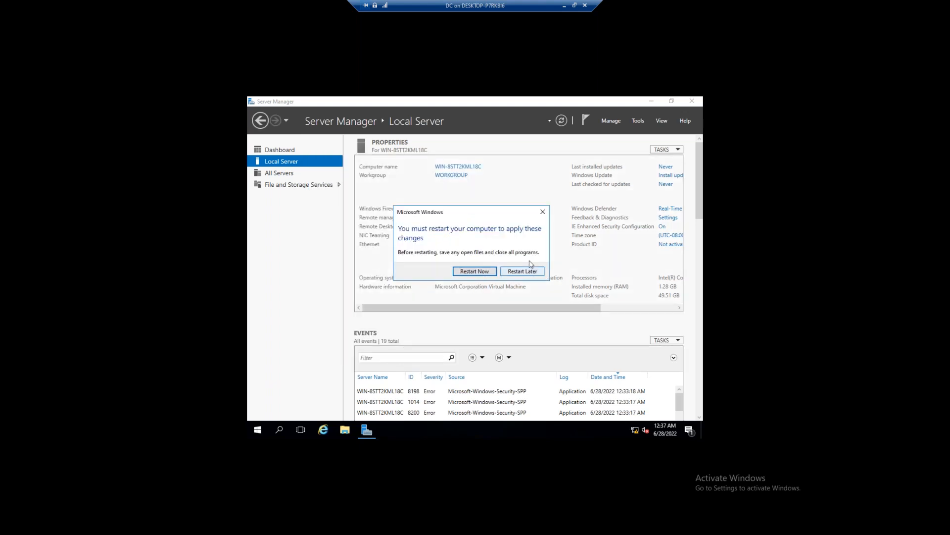
pyautogui.click(470, 277)
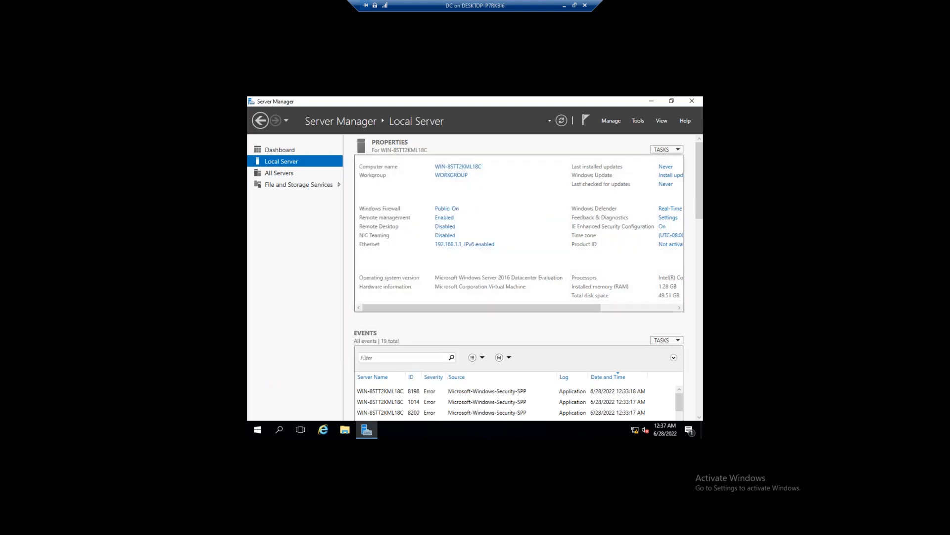
# Switch to Node1's console and open Computer's System page, then its computer name settings
pyautogui.click(565, 6)
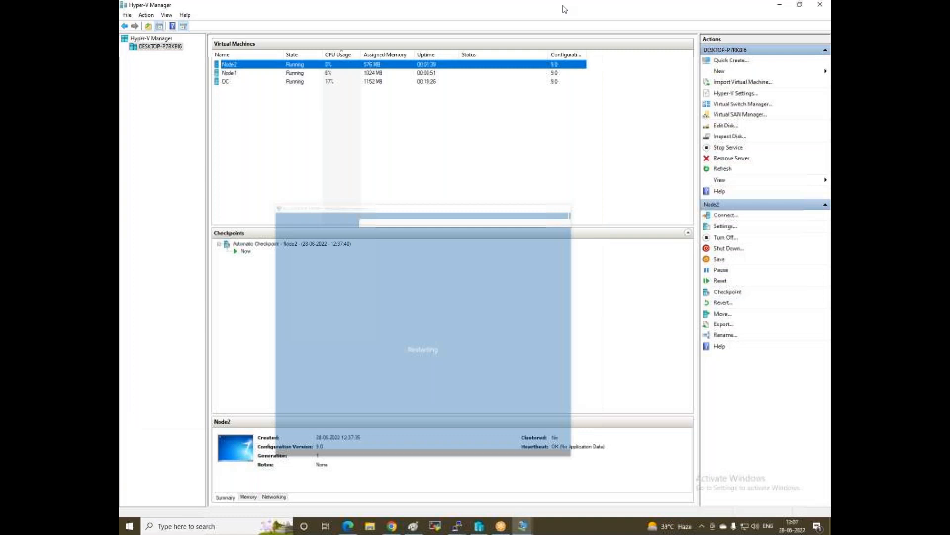
pyautogui.moveTo(525, 528)
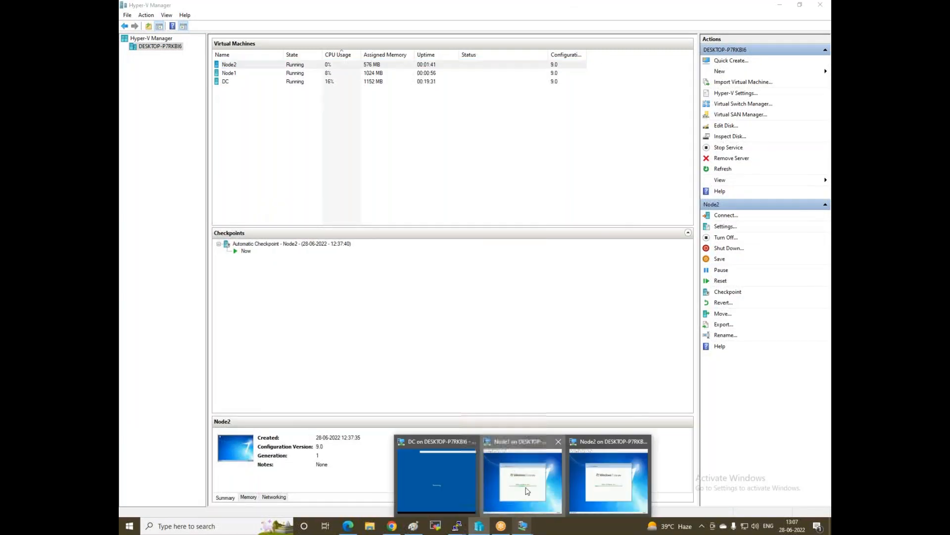
pyautogui.click(527, 491)
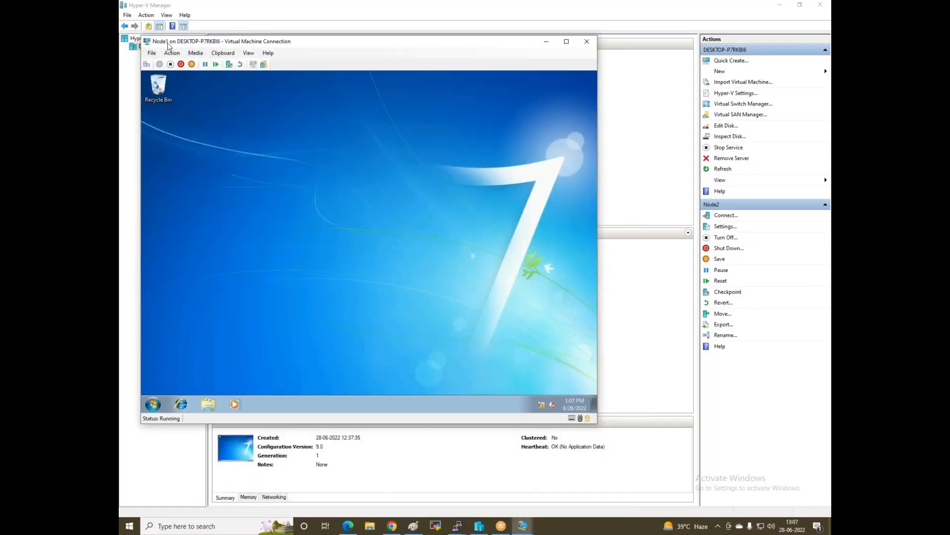
pyautogui.moveTo(321, 48); pyautogui.dragTo(367, 69)
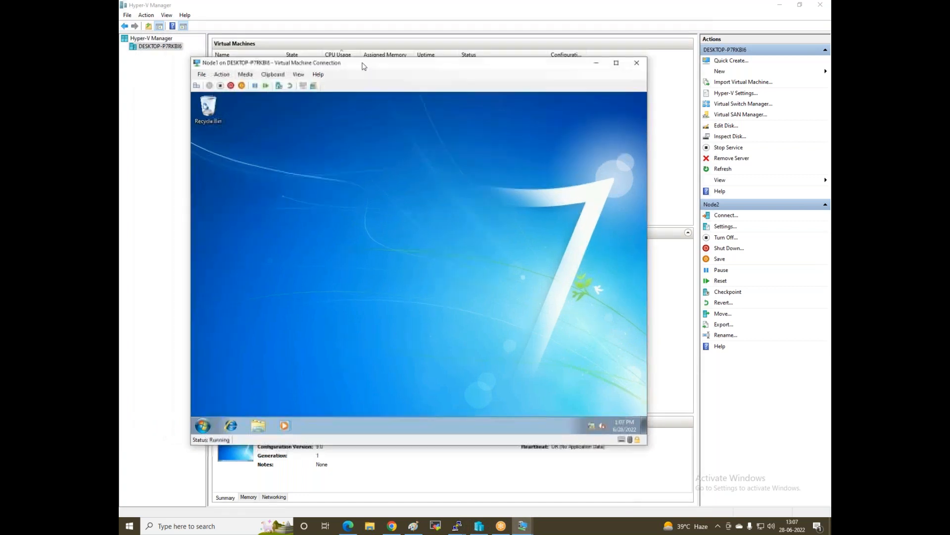
pyautogui.click(257, 426)
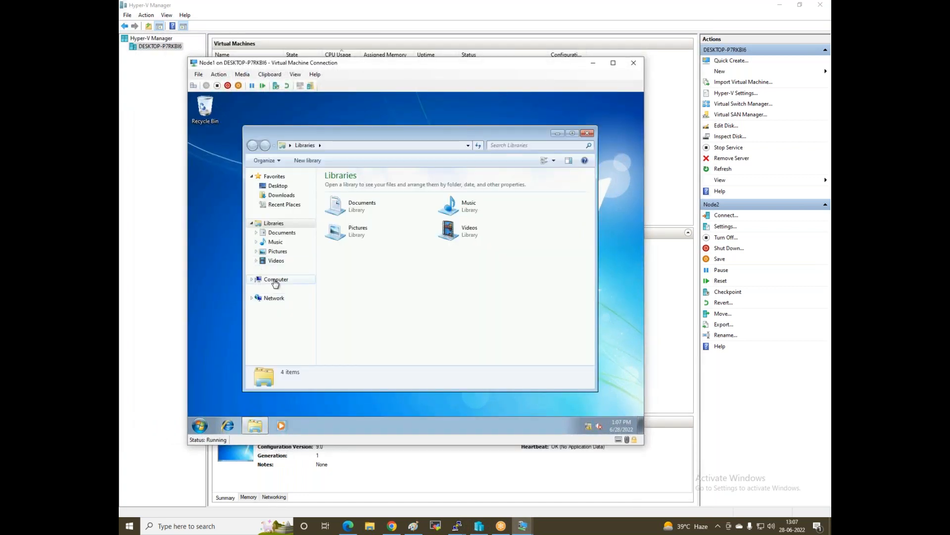
pyautogui.rightClick(271, 279)
pyautogui.click(307, 384)
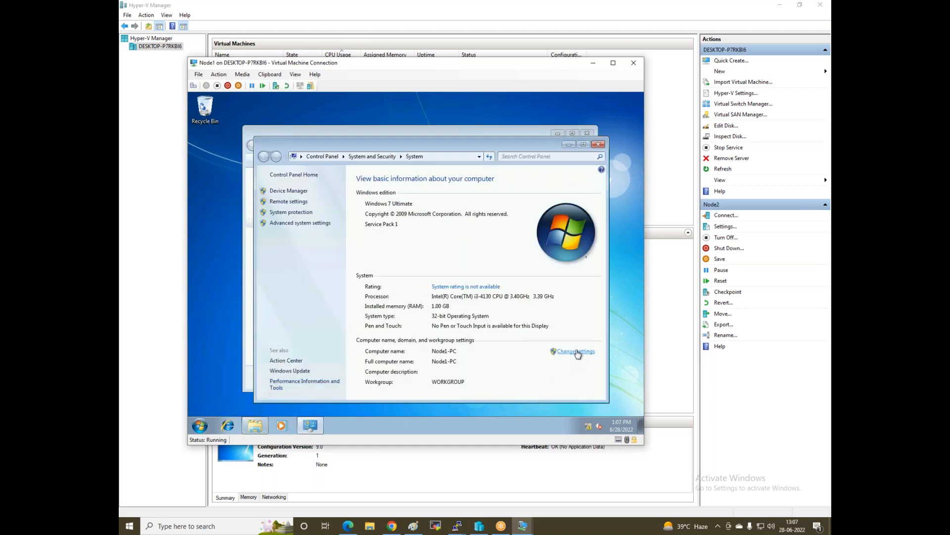
pyautogui.click(576, 352)
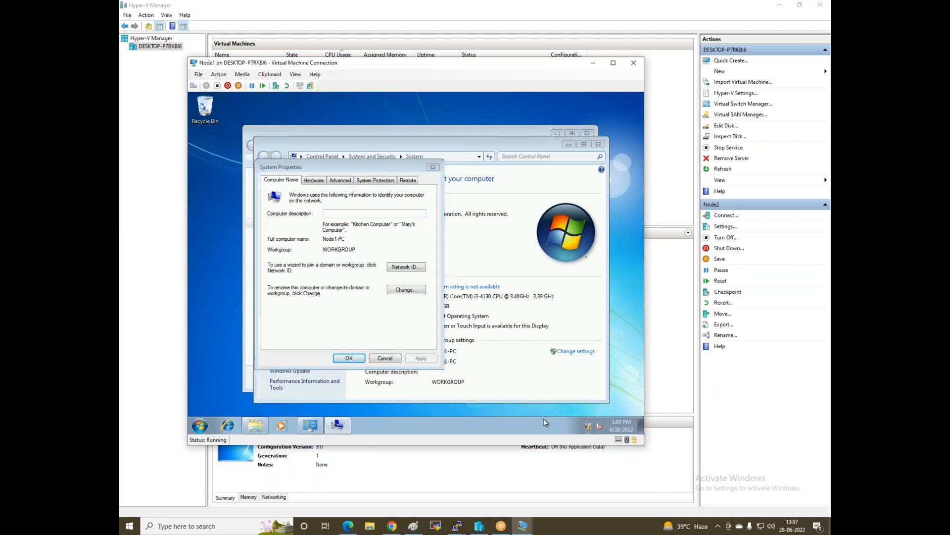
# Give Node1's Local Area Connection static IP 192.168.1.2, mask 255.255.255.0, DNS 192.168.1.1
pyautogui.press('super+r')
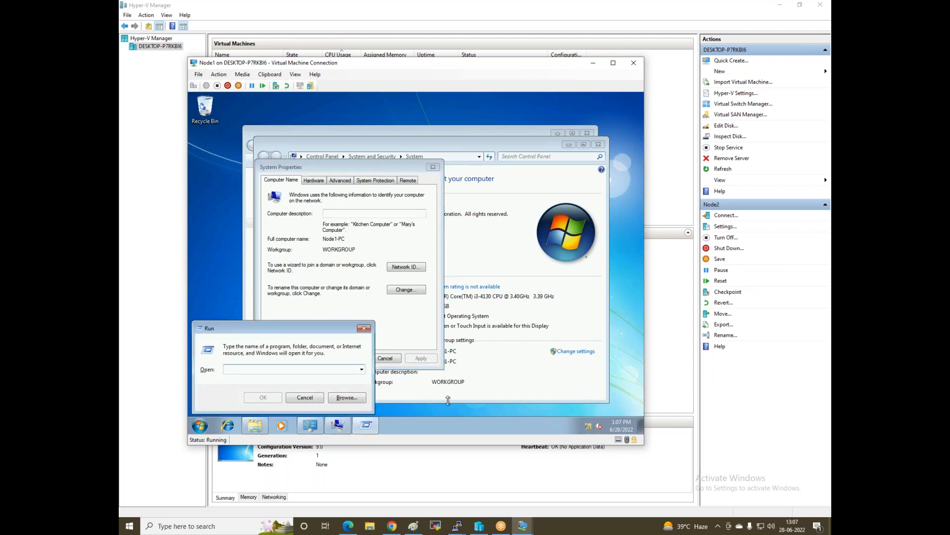
pyautogui.write('nc')
pyautogui.press('Return')
pyautogui.click(323, 201)
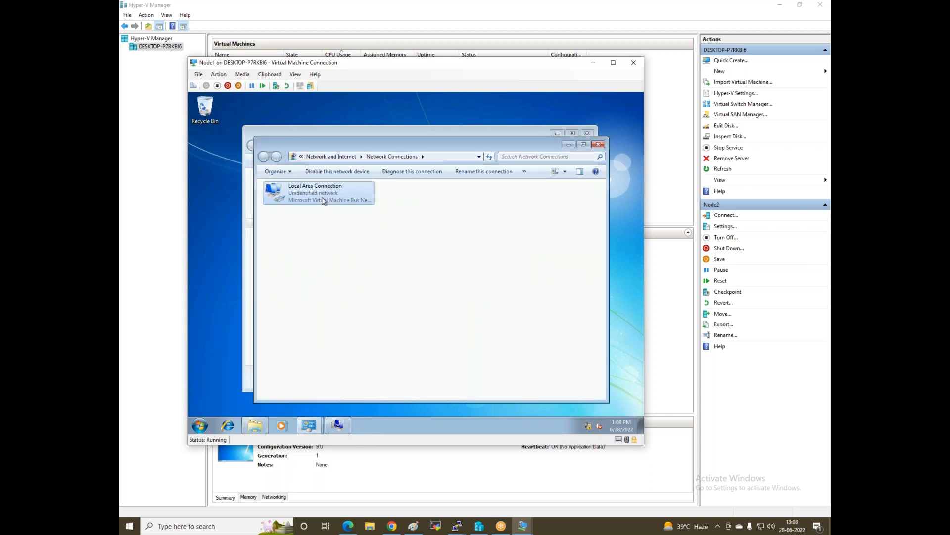
pyautogui.rightClick(323, 201)
pyautogui.click(347, 286)
pyautogui.doubleClick(354, 283)
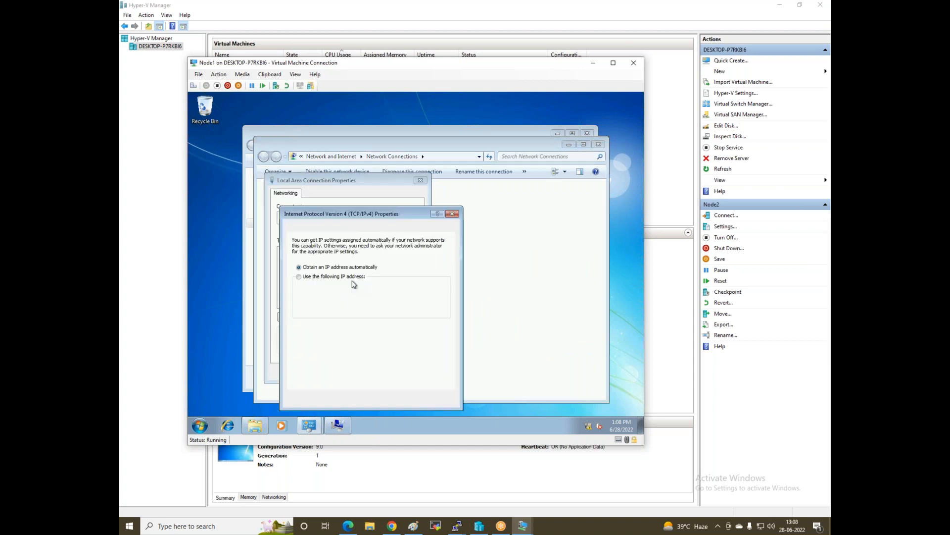
pyautogui.click(353, 277)
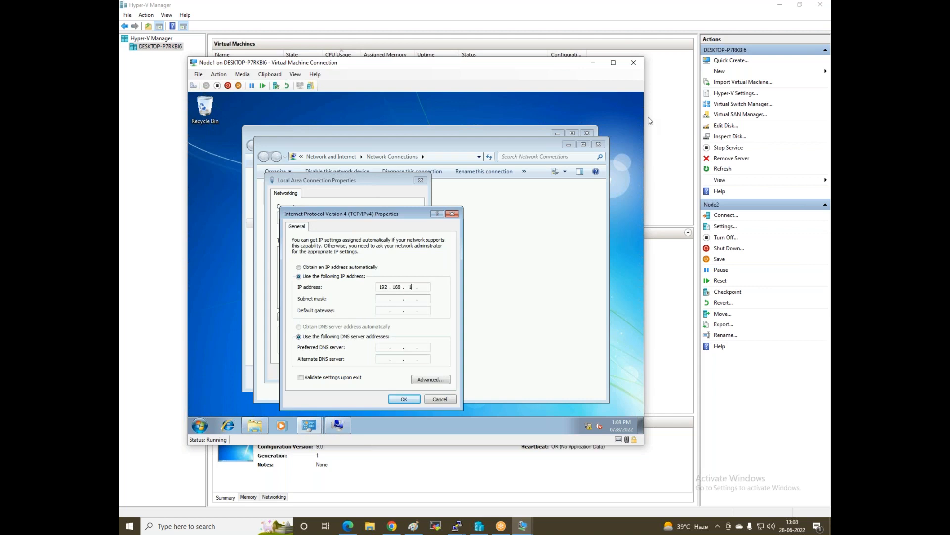
pyautogui.press('Tab')
pyautogui.press('Tab')
pyautogui.press('Tab')
pyautogui.press('Tab')
pyautogui.click(397, 399)
pyautogui.click(389, 375)
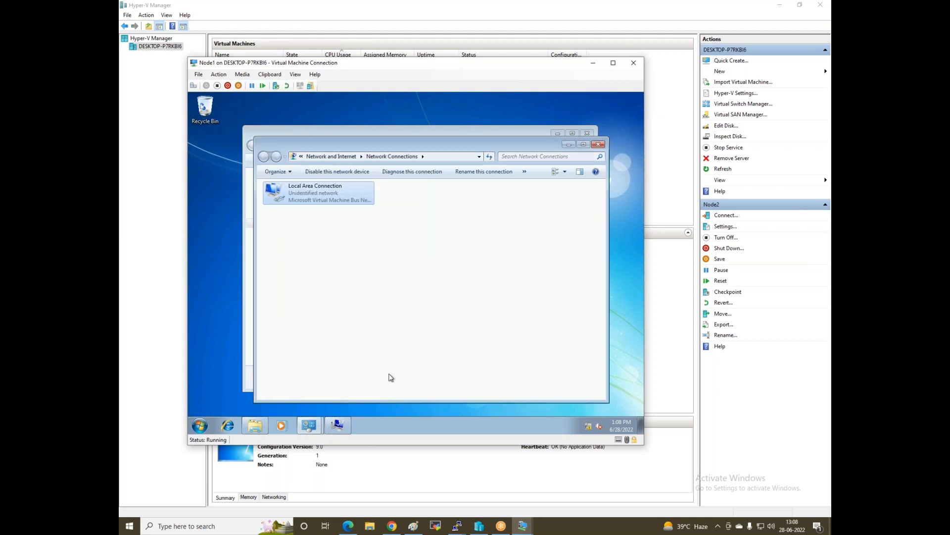
# Close Node1's open windows and return to the Hyper-V Manager VM list
pyautogui.click(598, 144)
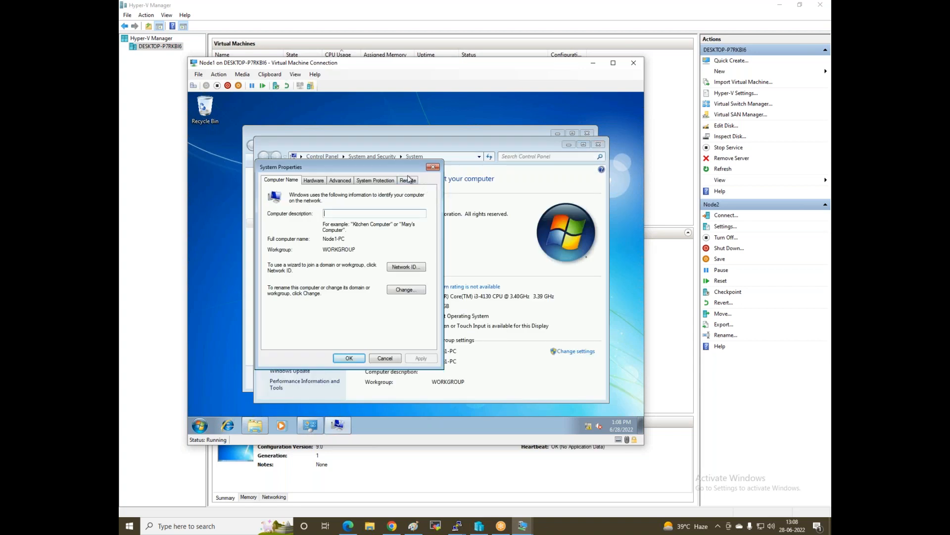
pyautogui.moveTo(363, 68); pyautogui.dragTo(371, 108)
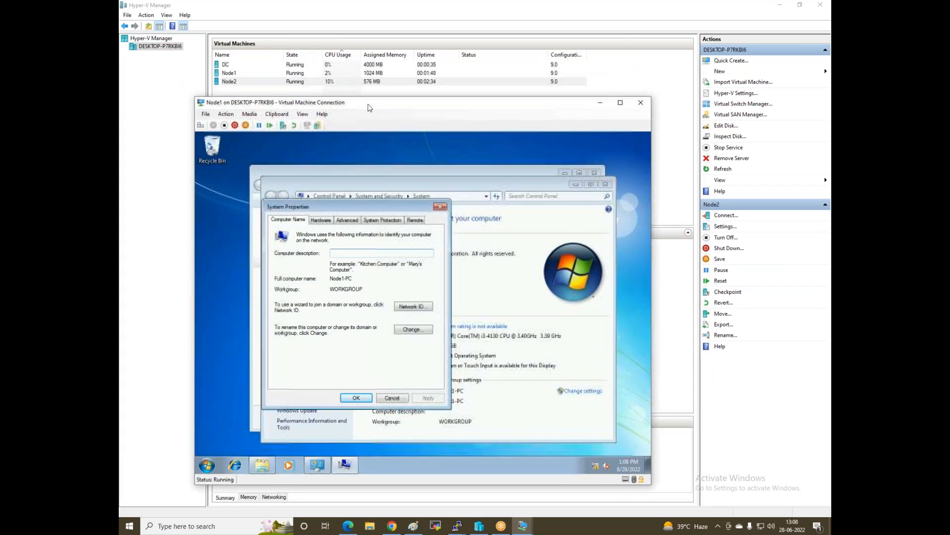
pyautogui.click(357, 398)
pyautogui.click(606, 185)
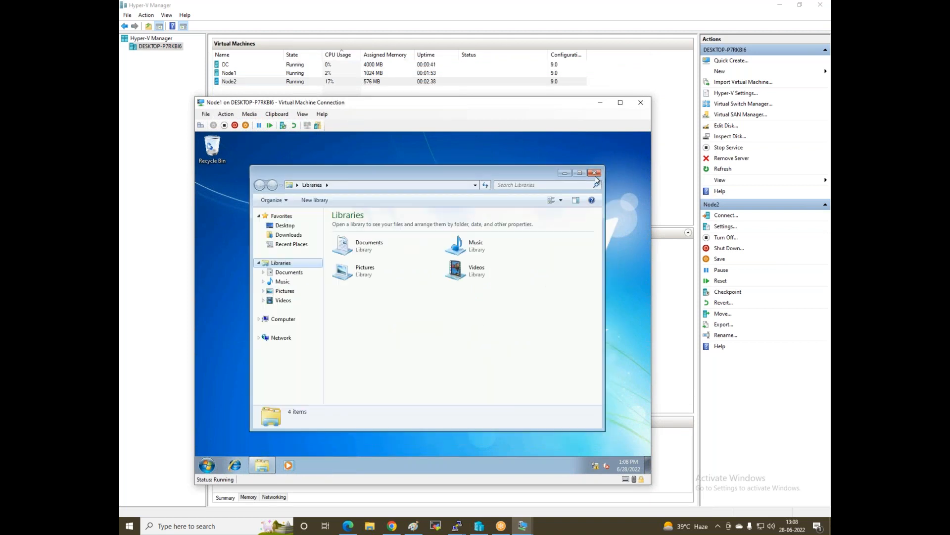
pyautogui.click(595, 172)
pyautogui.click(600, 102)
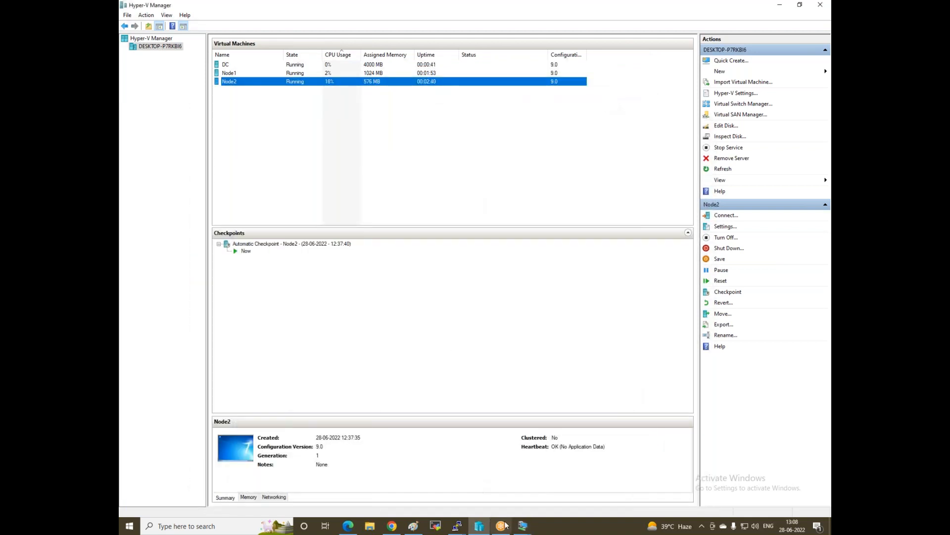
# Switch to Node2's console and open its Local Area Connection properties via Network and Sharing Center
pyautogui.click(522, 526)
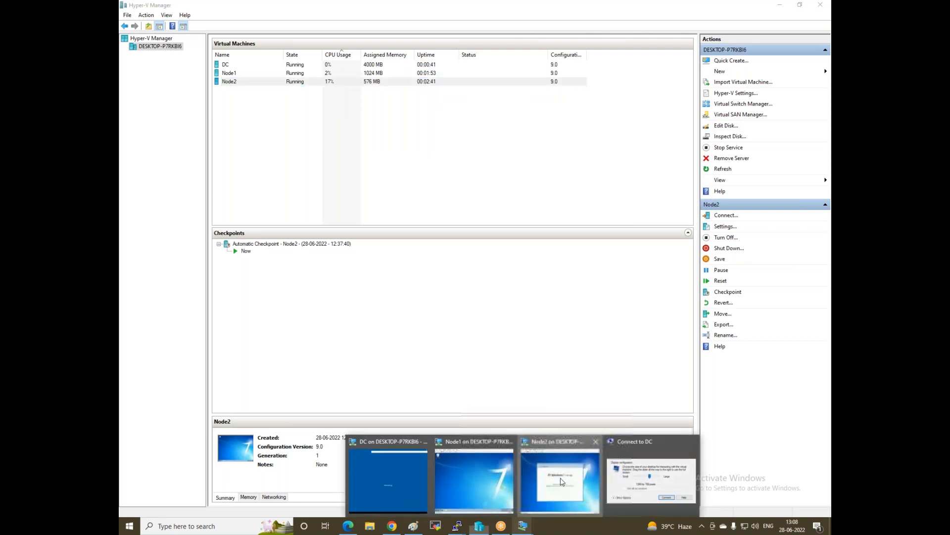
pyautogui.click(563, 481)
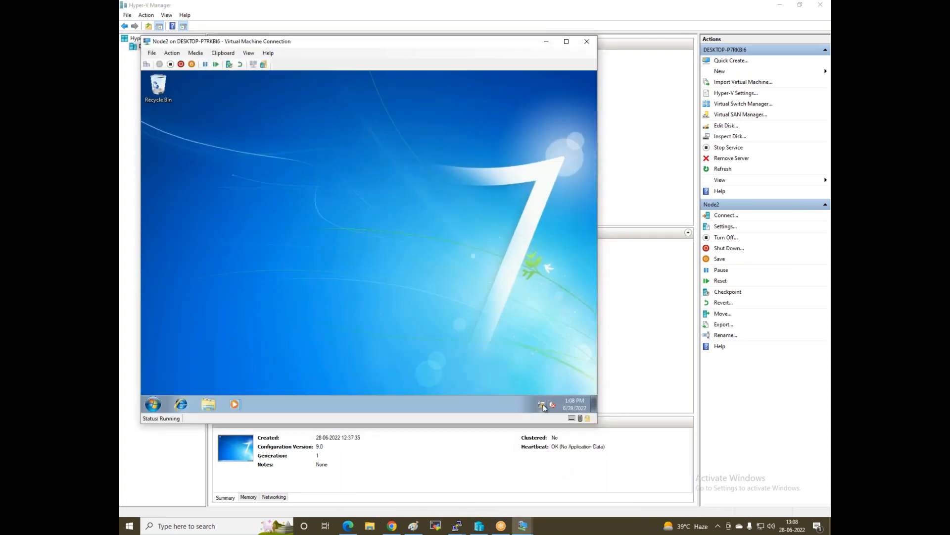
pyautogui.click(541, 405)
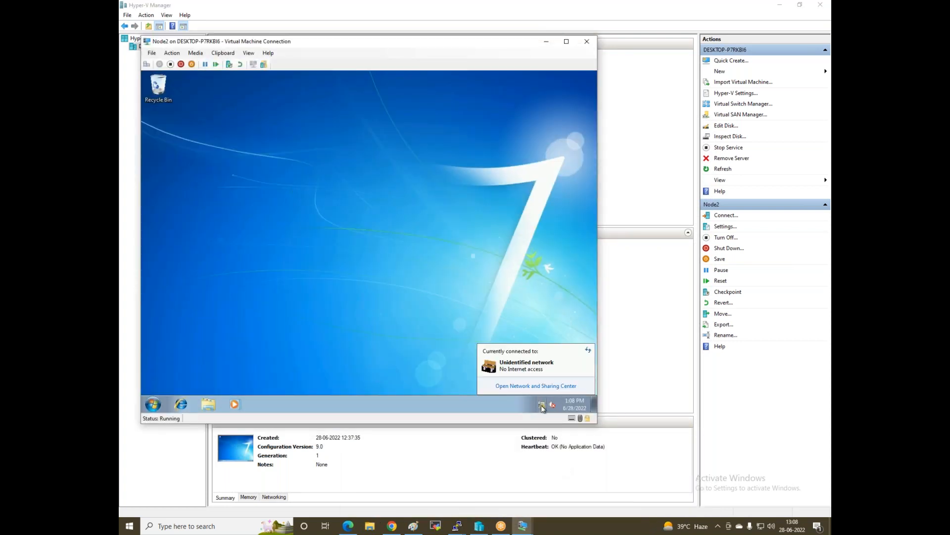
pyautogui.click(536, 385)
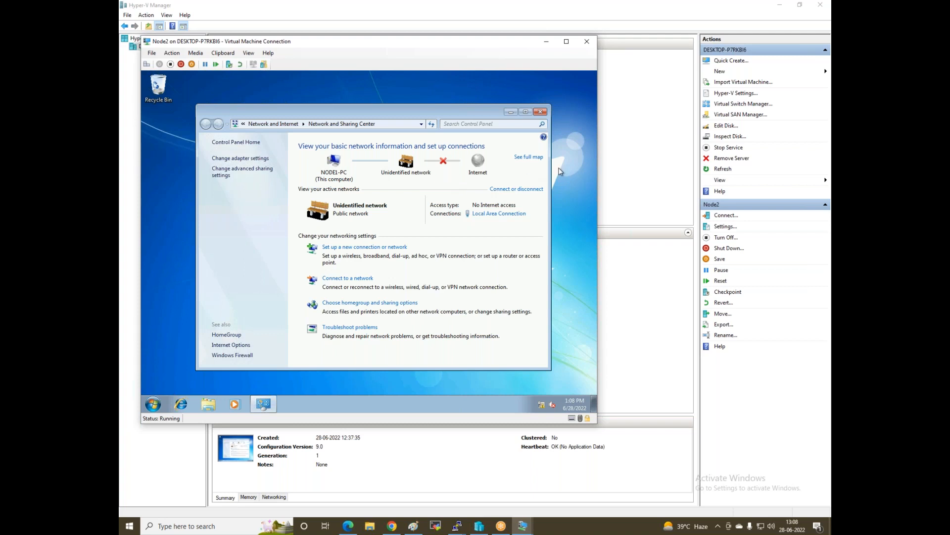
pyautogui.click(500, 217)
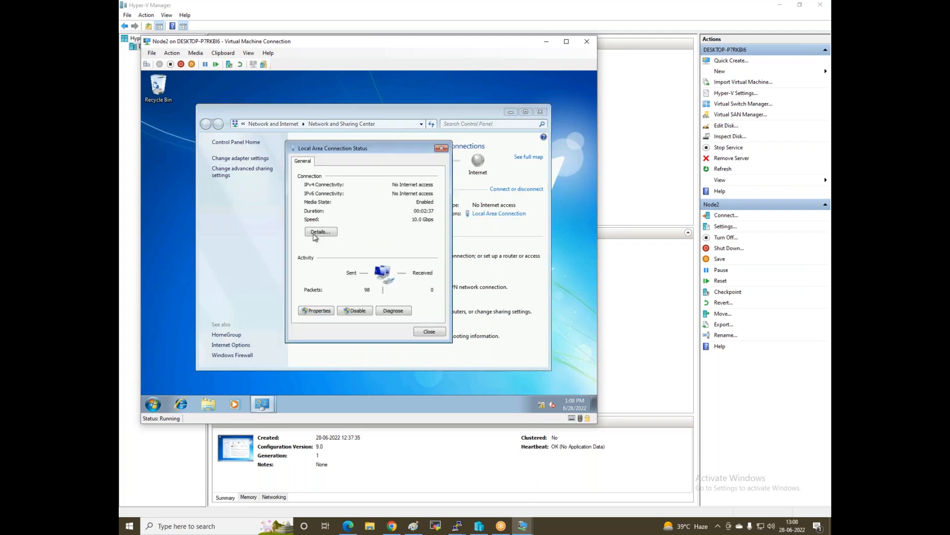
pyautogui.click(316, 311)
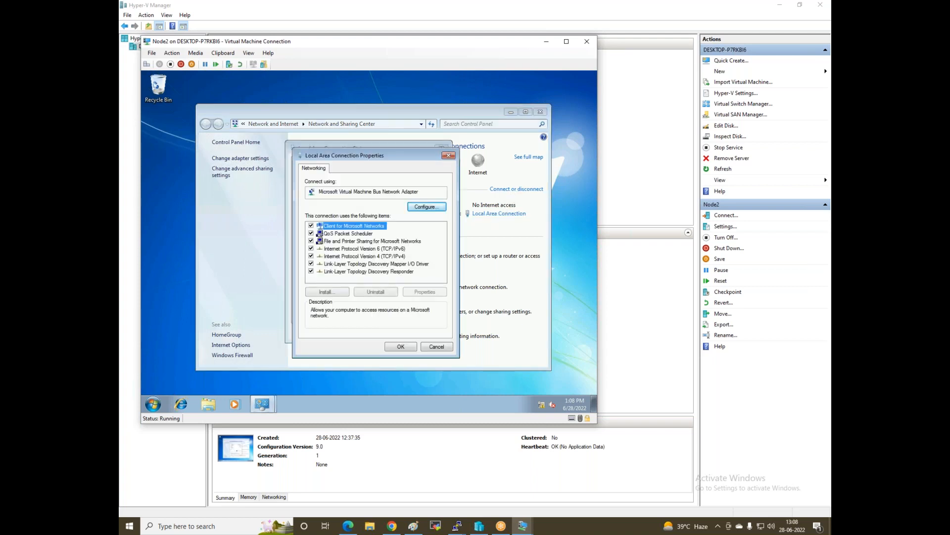
# Set Node2's IPv4 to static 192.168.1.3 with subnet mask 255.255.255.0
pyautogui.click(358, 257)
pyautogui.doubleClick(358, 258)
pyautogui.click(368, 252)
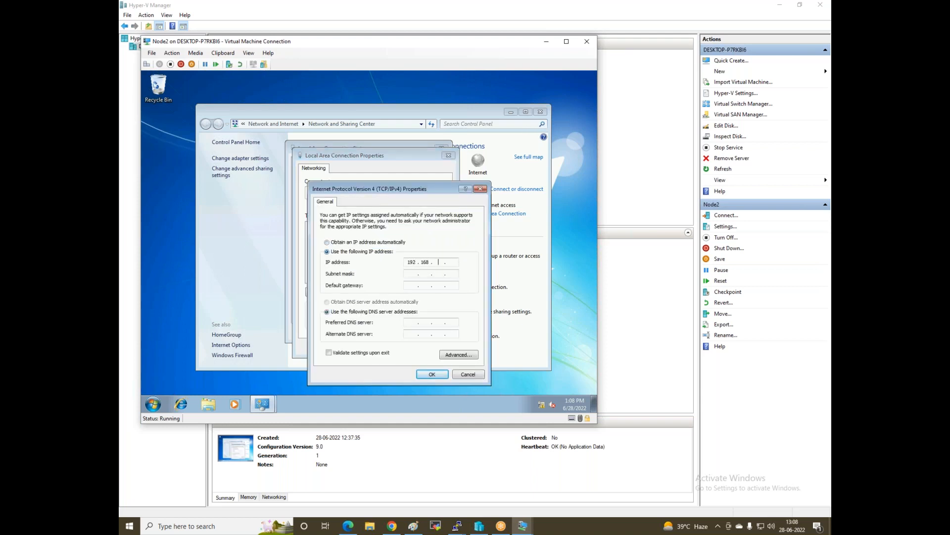
pyautogui.press('Tab')
pyautogui.press('Tab')
pyautogui.press('Tab')
pyautogui.press('Tab')
pyautogui.click(432, 375)
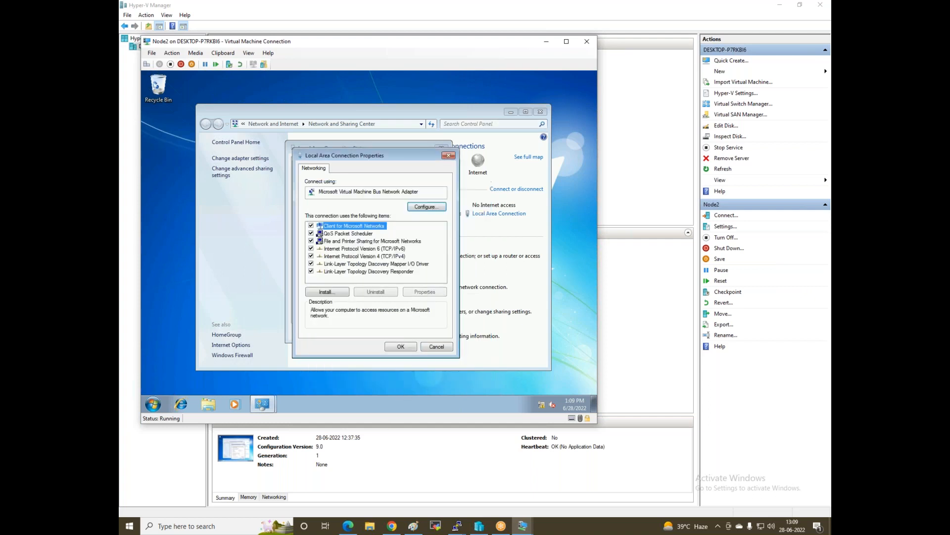
pyautogui.click(400, 346)
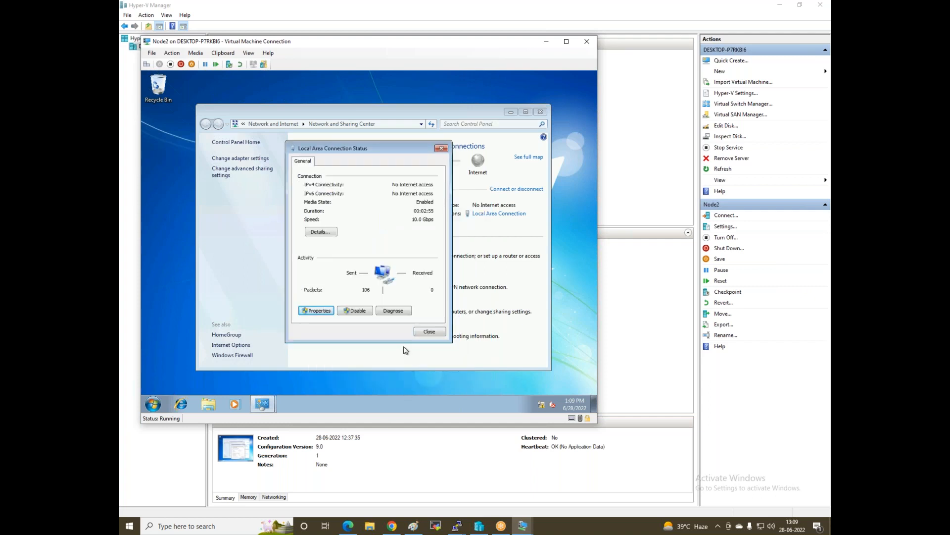
# Turn off Node2's Windows Firewall for home/work and public networks, then close the network windows
pyautogui.press('super')
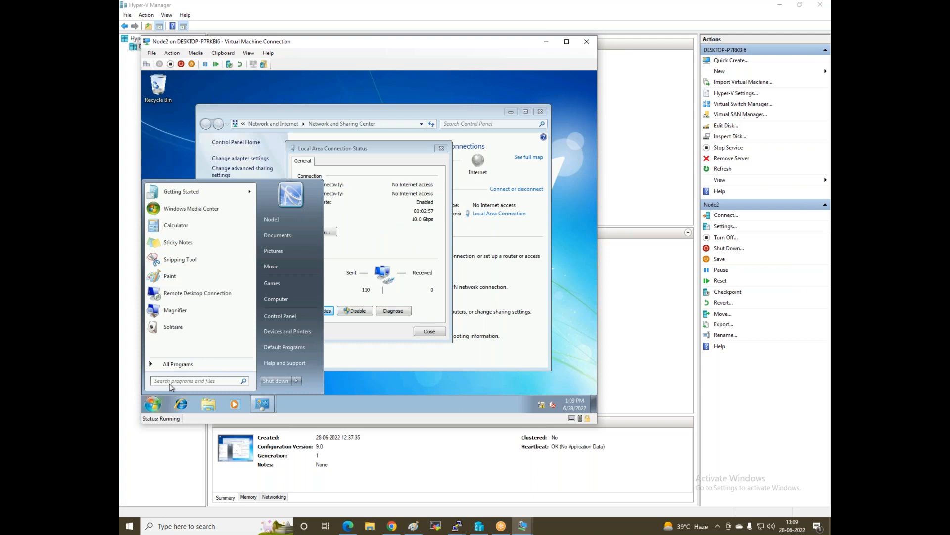
pyautogui.write('window')
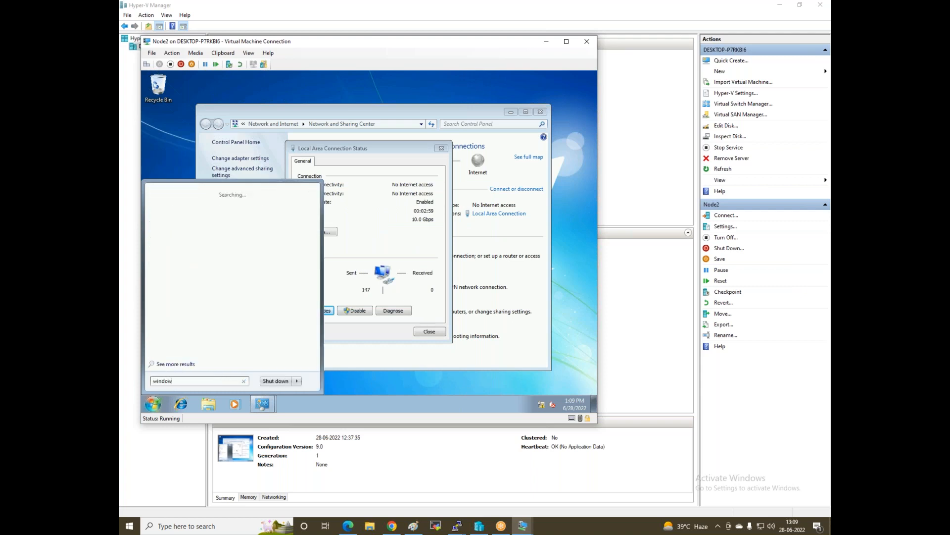
pyautogui.write('s')
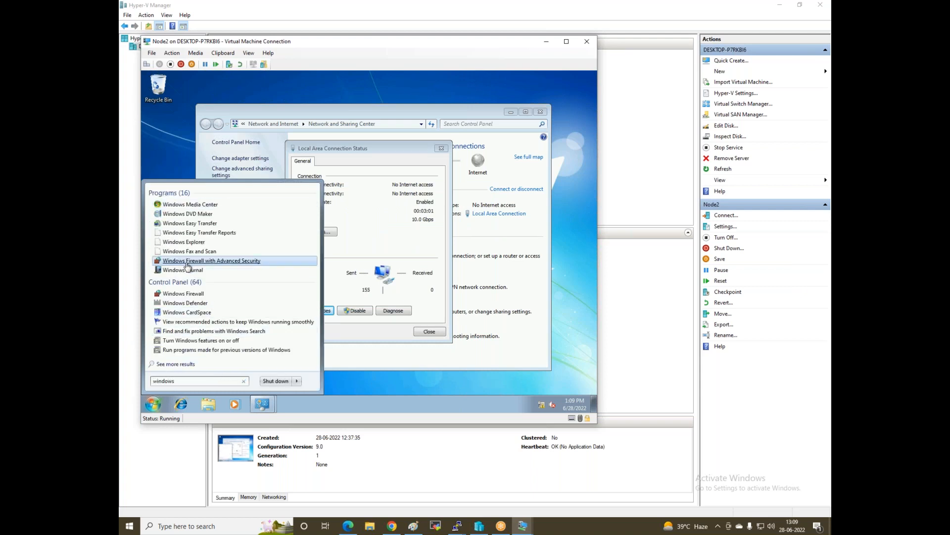
pyautogui.click(188, 295)
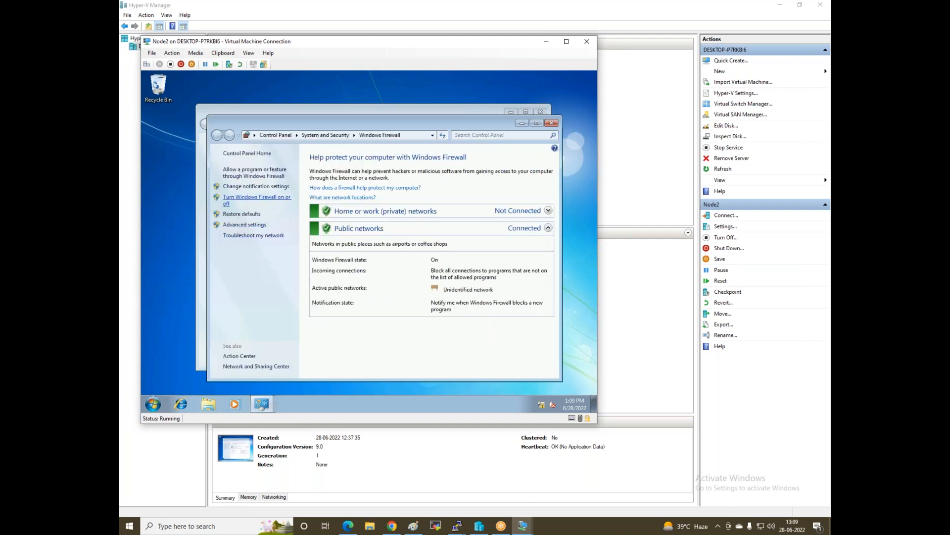
pyautogui.click(257, 197)
pyautogui.click(282, 280)
pyautogui.click(282, 227)
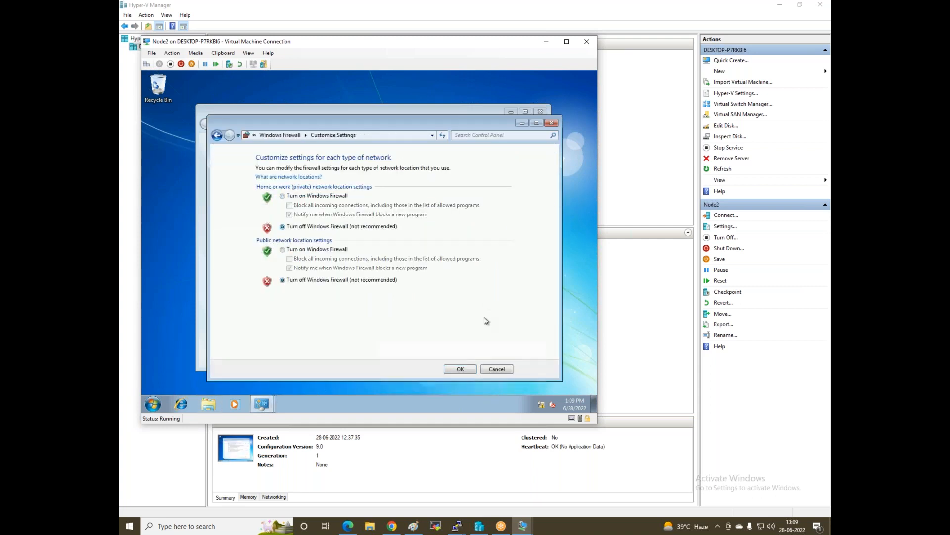
pyautogui.click(468, 369)
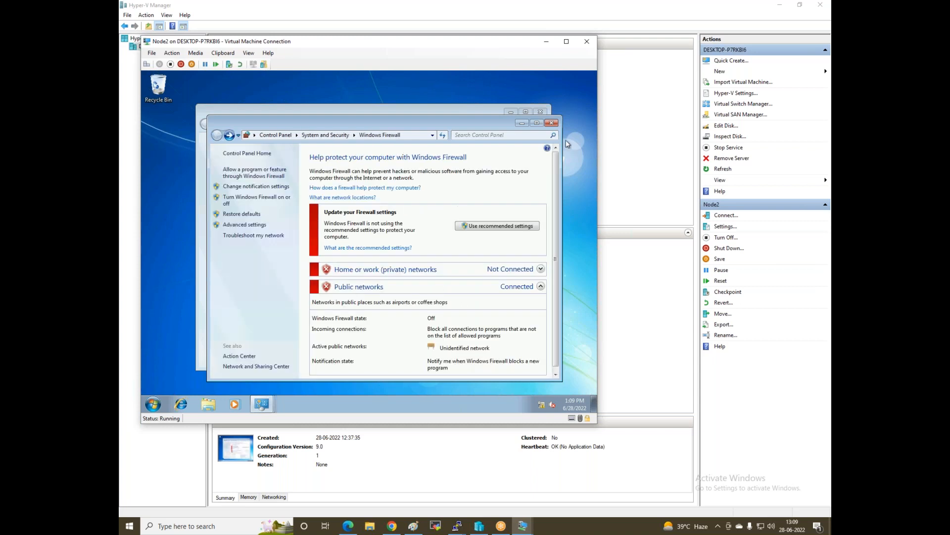
pyautogui.click(551, 123)
pyautogui.click(440, 149)
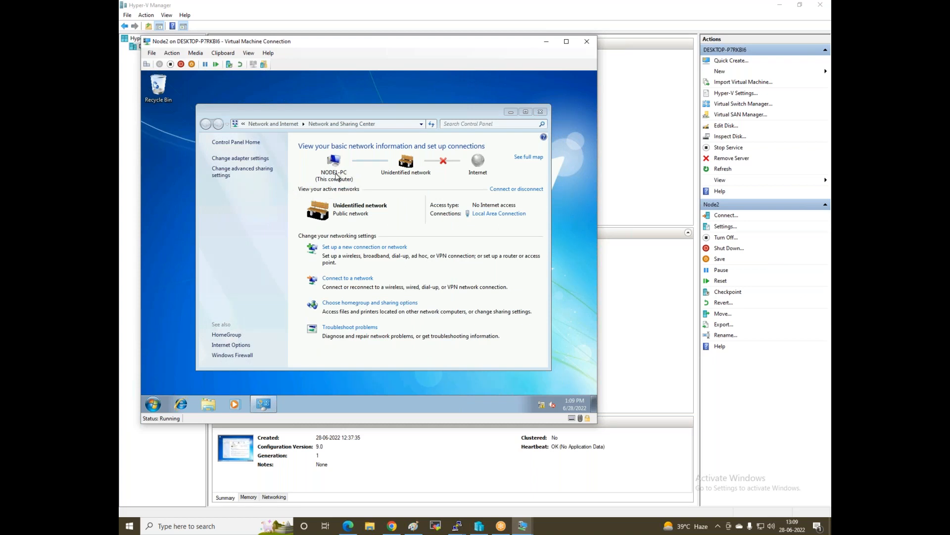
pyautogui.click(541, 111)
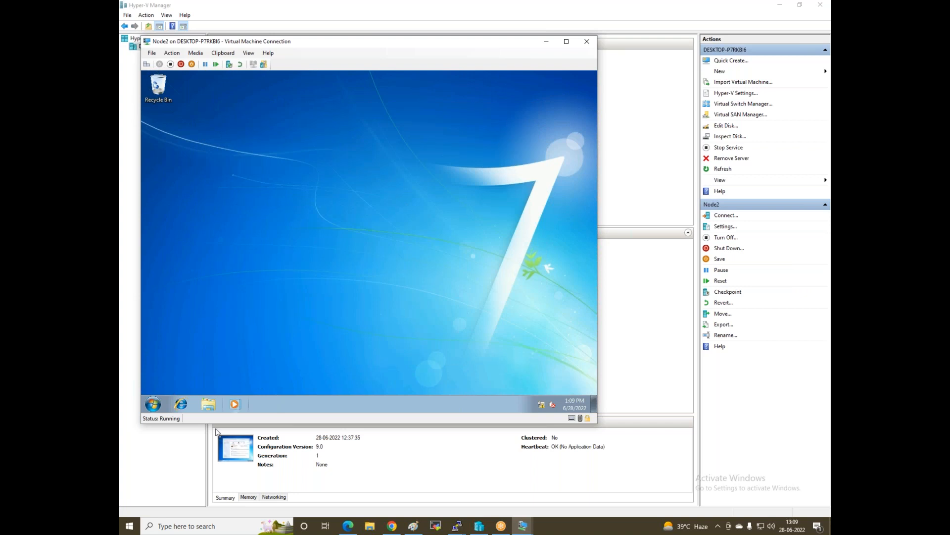
# Rename Node2's computer from Node1-PC to Node2-PC and restart it now
pyautogui.click(218, 406)
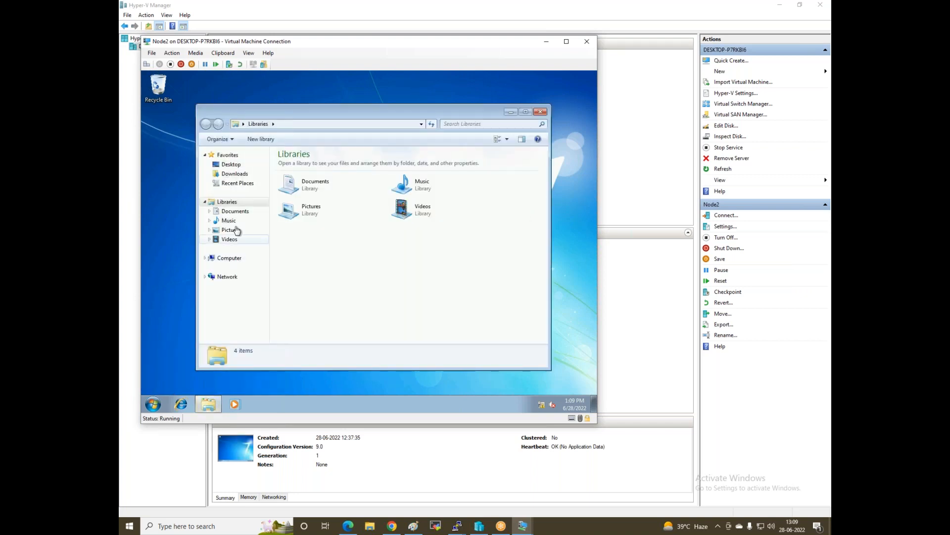
pyautogui.rightClick(227, 275)
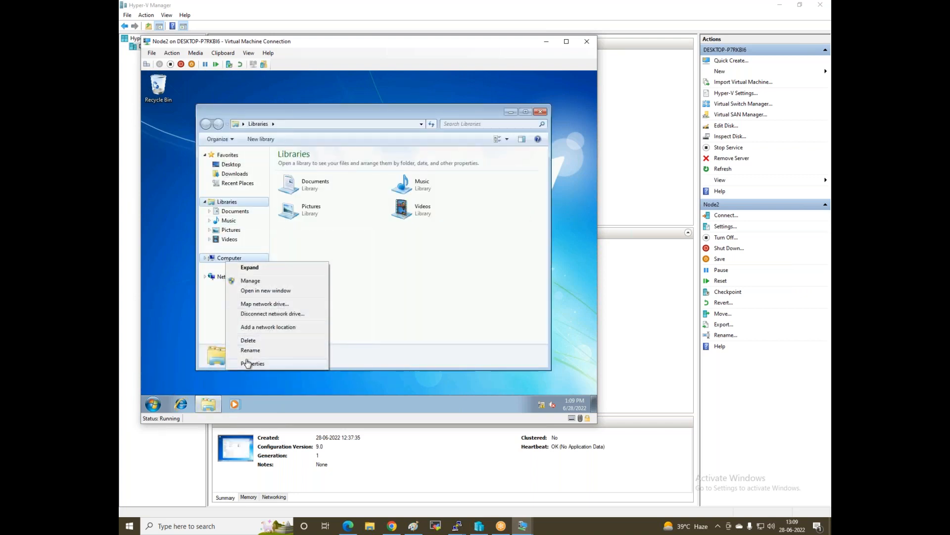
pyautogui.click(248, 364)
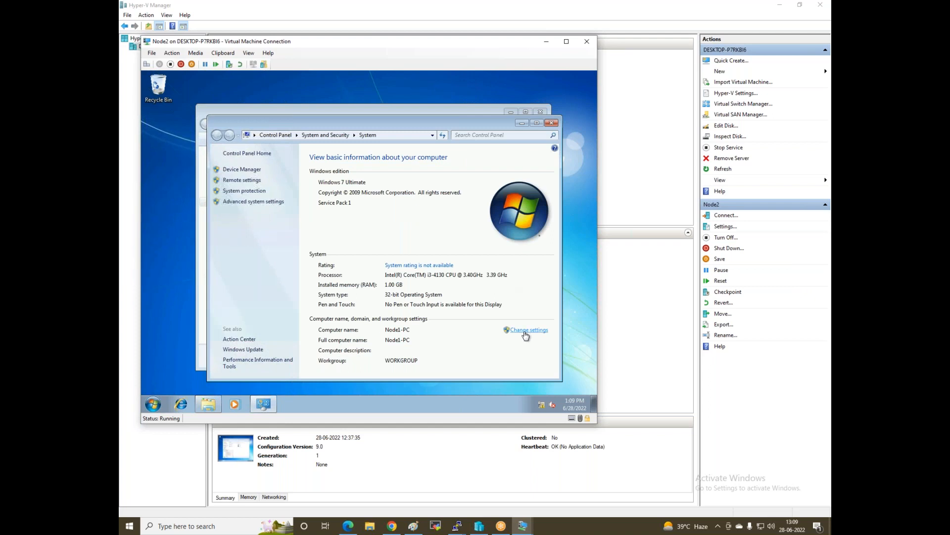
pyautogui.click(526, 335)
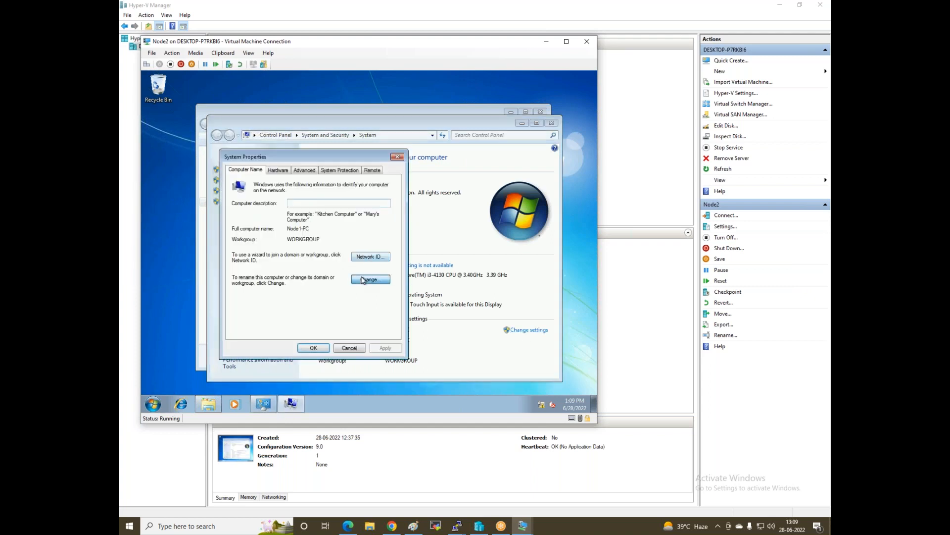
pyautogui.click(370, 279)
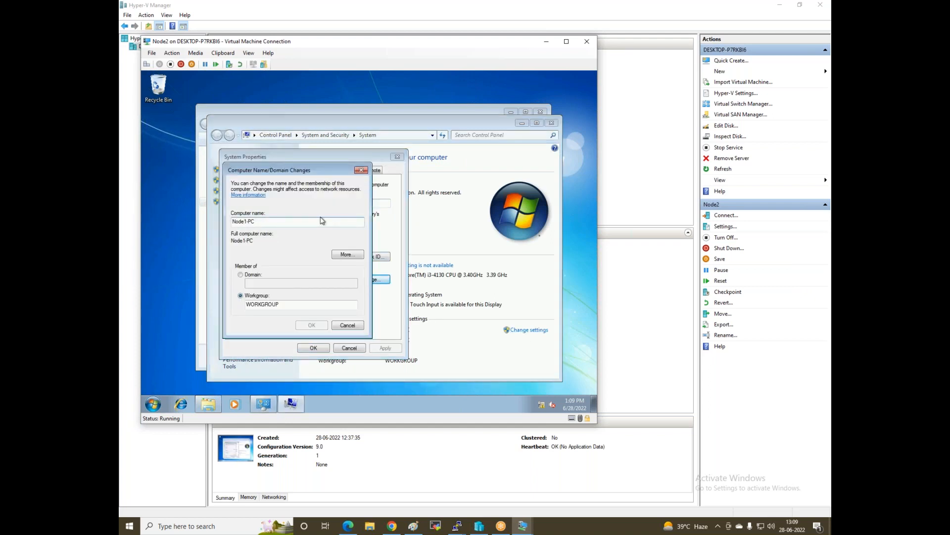
pyautogui.press('BackSpace')
pyautogui.write('2')
pyautogui.click(311, 326)
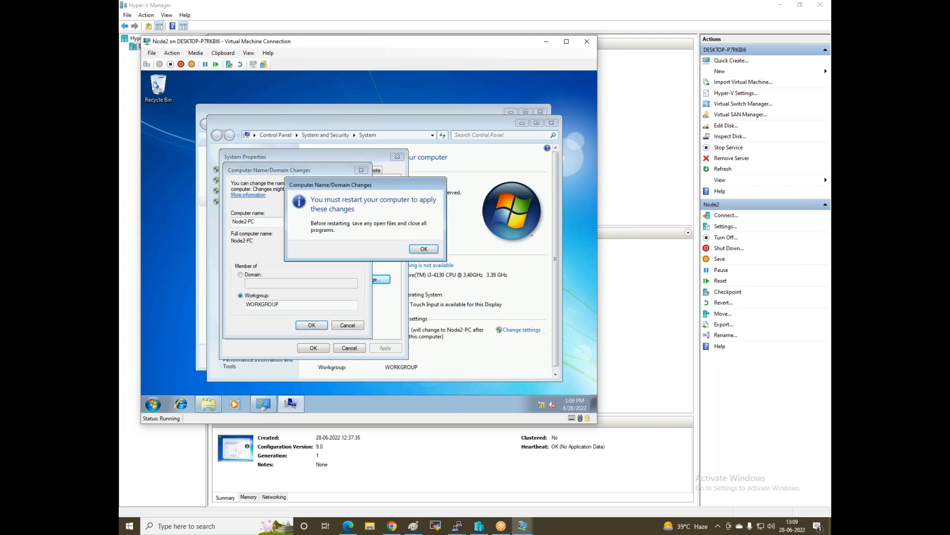
pyautogui.click(421, 255)
pyautogui.click(312, 348)
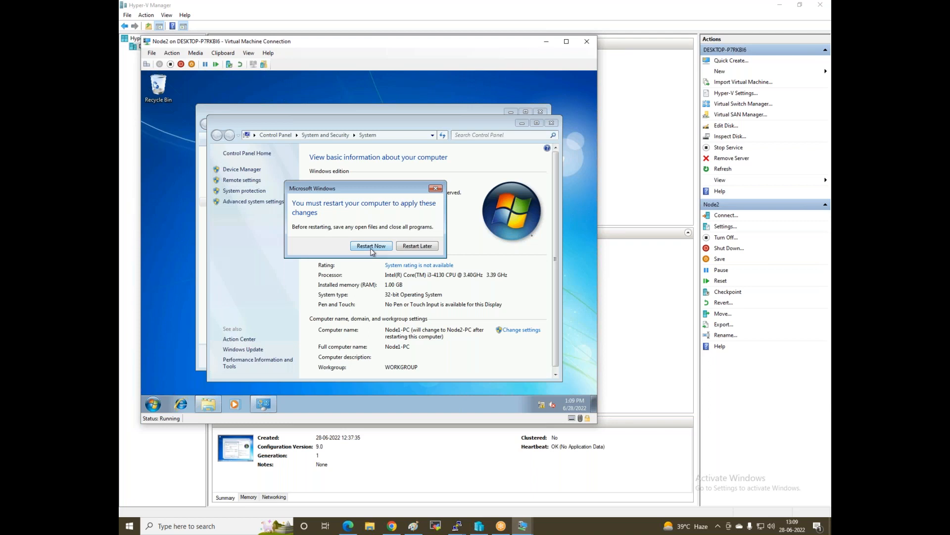
pyautogui.click(371, 247)
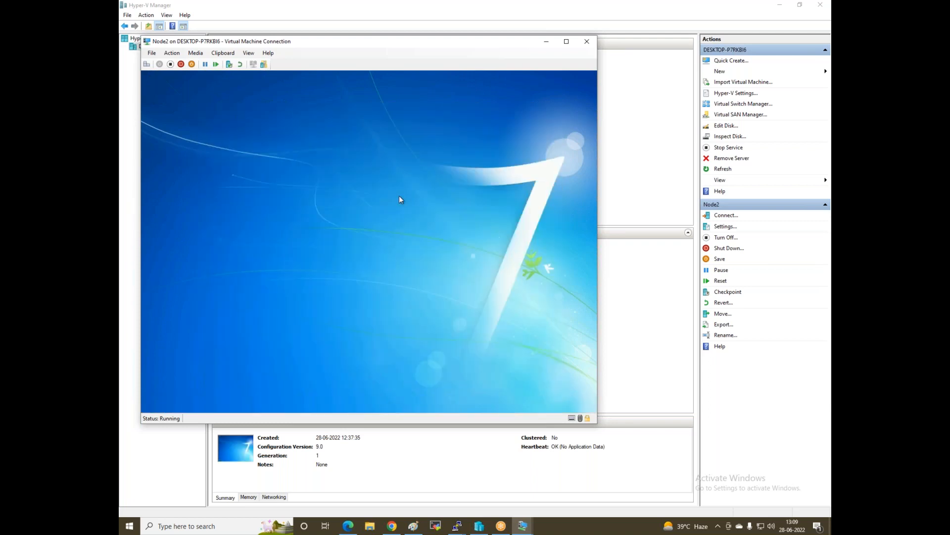
# Bring the Paint network diagram to the front
pyautogui.click(397, 528)
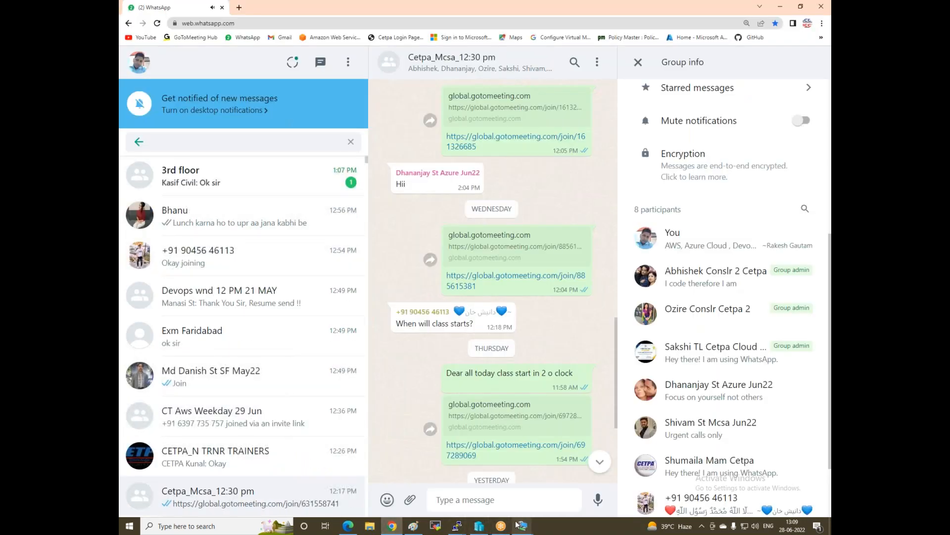
pyautogui.moveTo(522, 526)
pyautogui.click(391, 470)
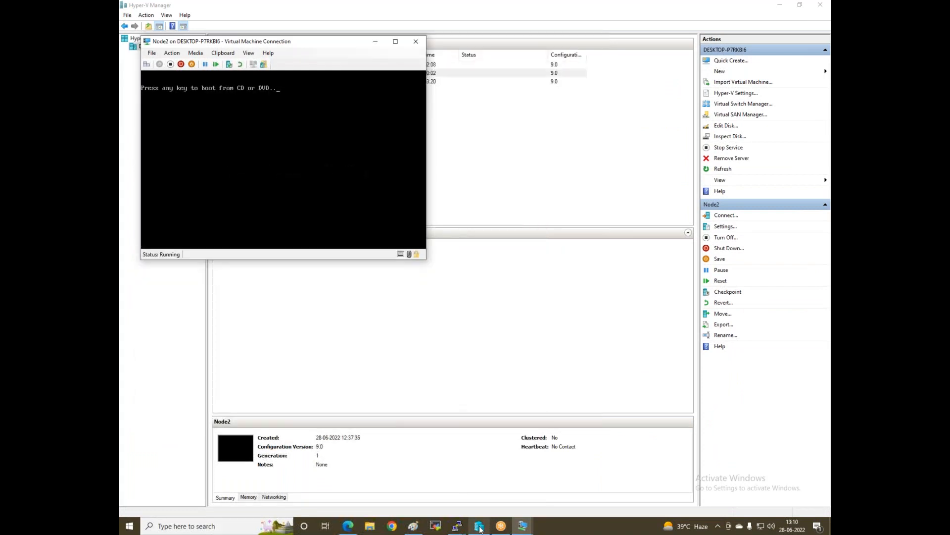
pyautogui.moveTo(480, 529)
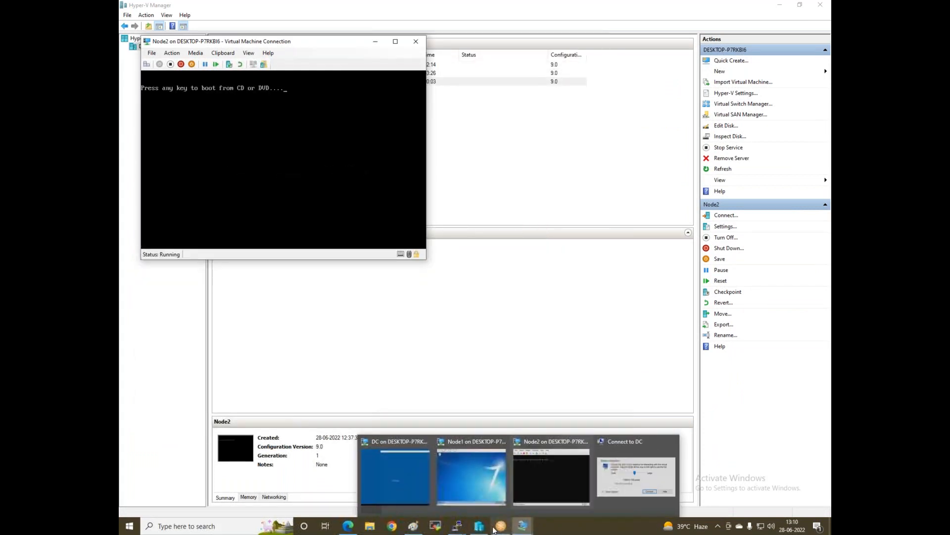
pyautogui.click(419, 528)
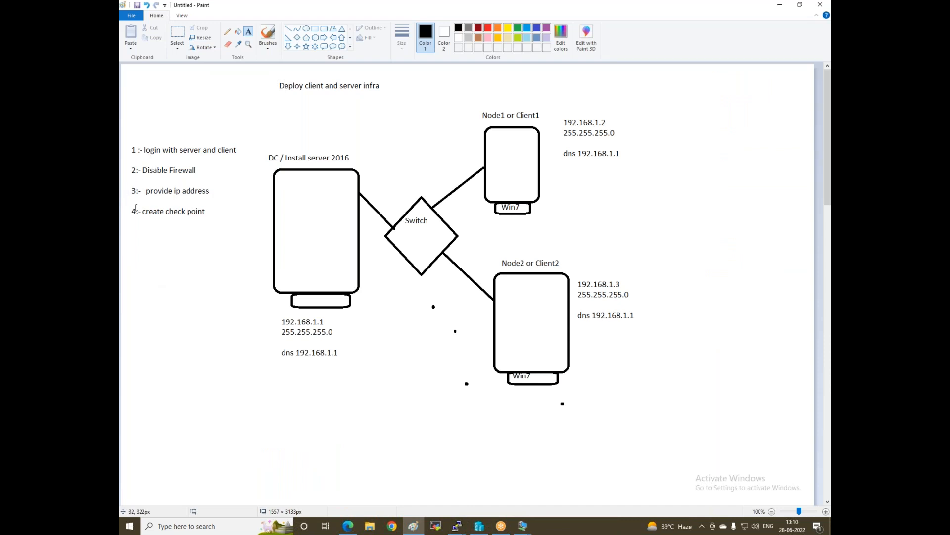
# Add the text note '5:- change computer name' beneath item 4, widened to fit one line
pyautogui.click(134, 223)
pyautogui.write('5')
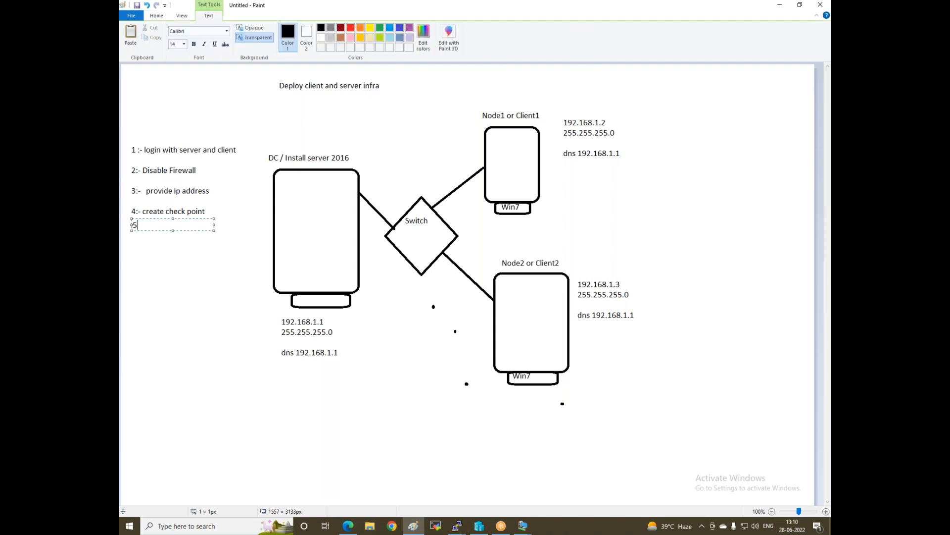
pyautogui.write(':-  change computer namer')
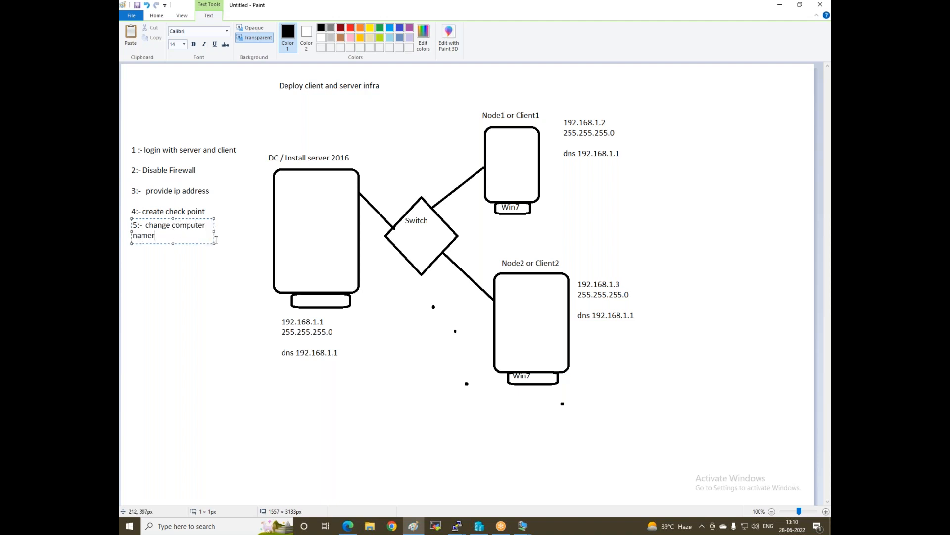
pyautogui.moveTo(213, 231); pyautogui.dragTo(243, 232)
pyautogui.click(173, 303)
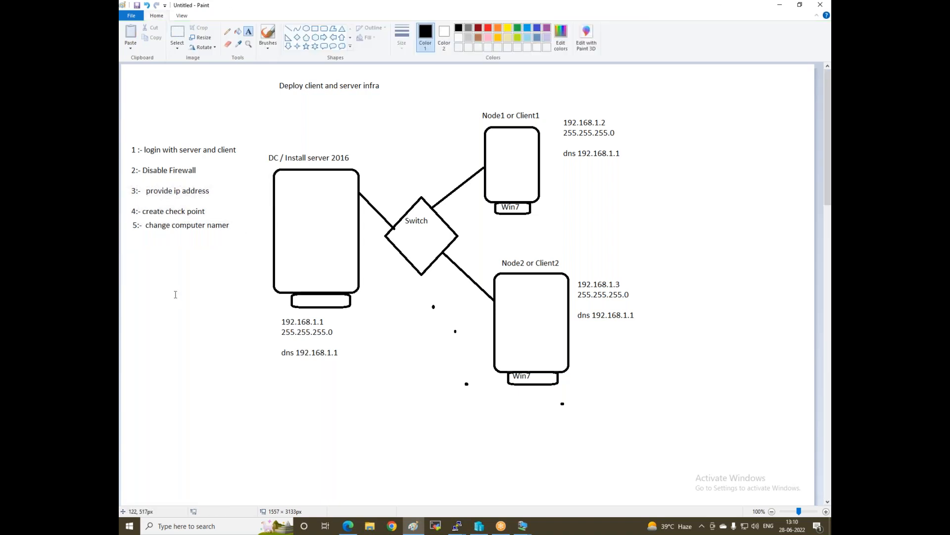
pyautogui.click(228, 43)
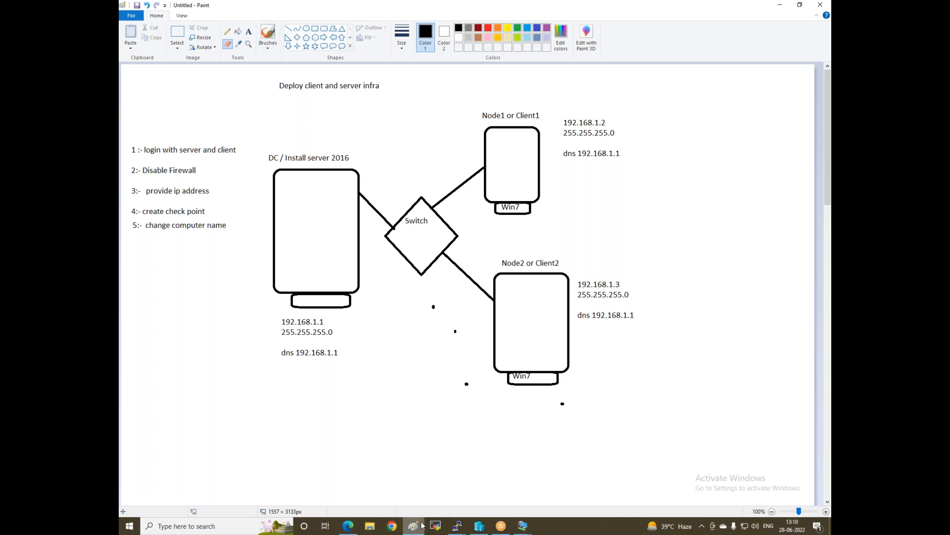
# Open a full-screen DC session, sign in with the administrator password, and return to the VM list
pyautogui.click(480, 526)
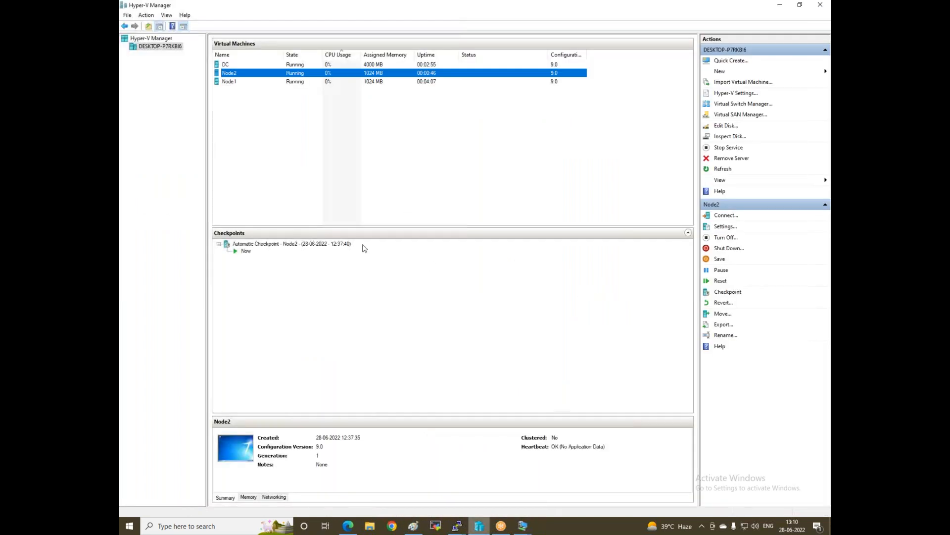
pyautogui.click(525, 528)
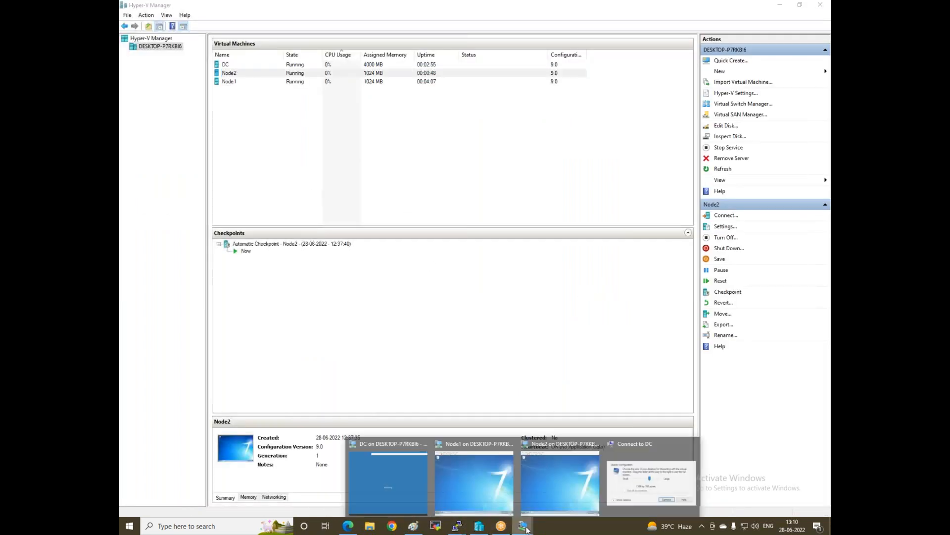
pyautogui.click(406, 479)
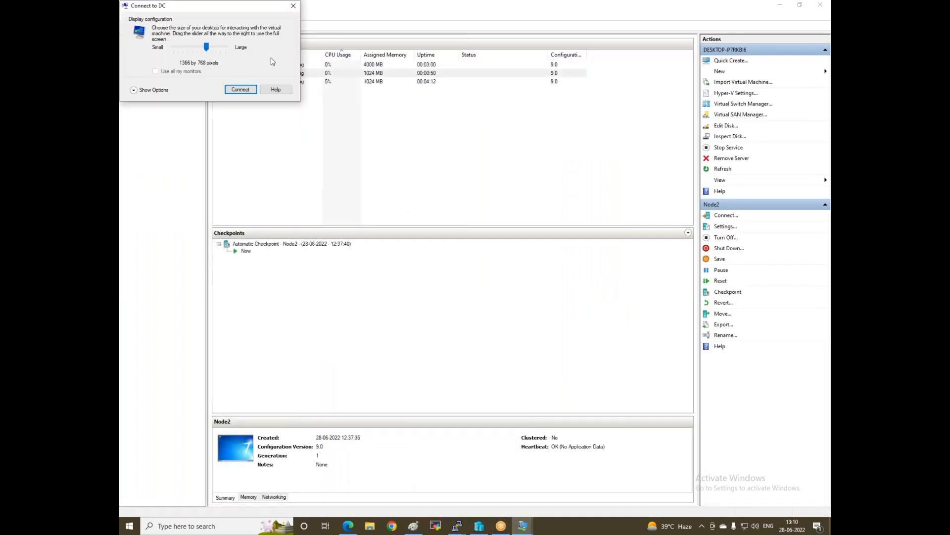
pyautogui.click(224, 48)
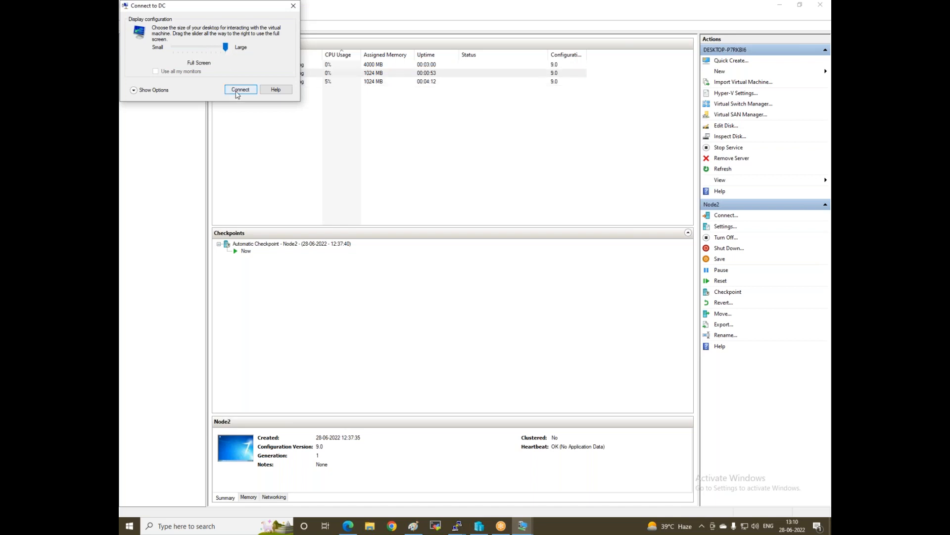
pyautogui.click(240, 89)
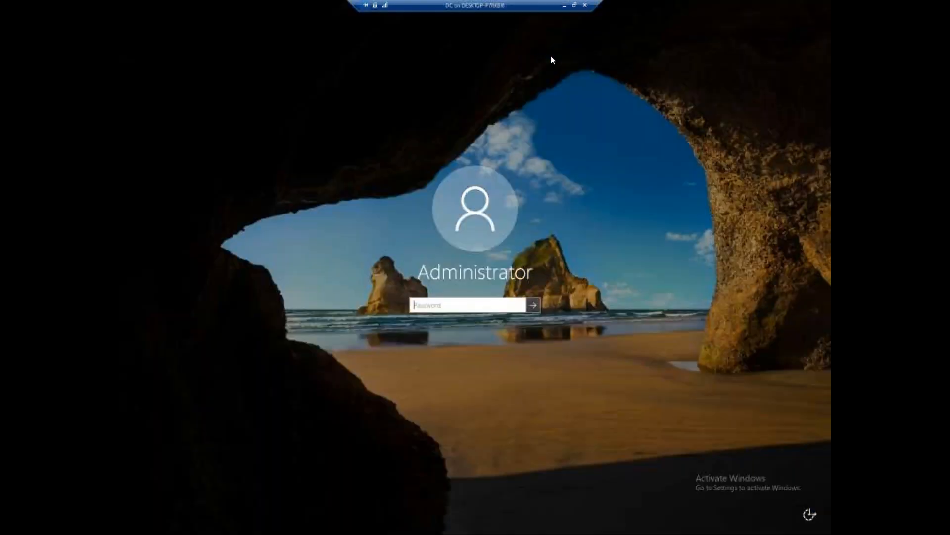
pyautogui.write('P')
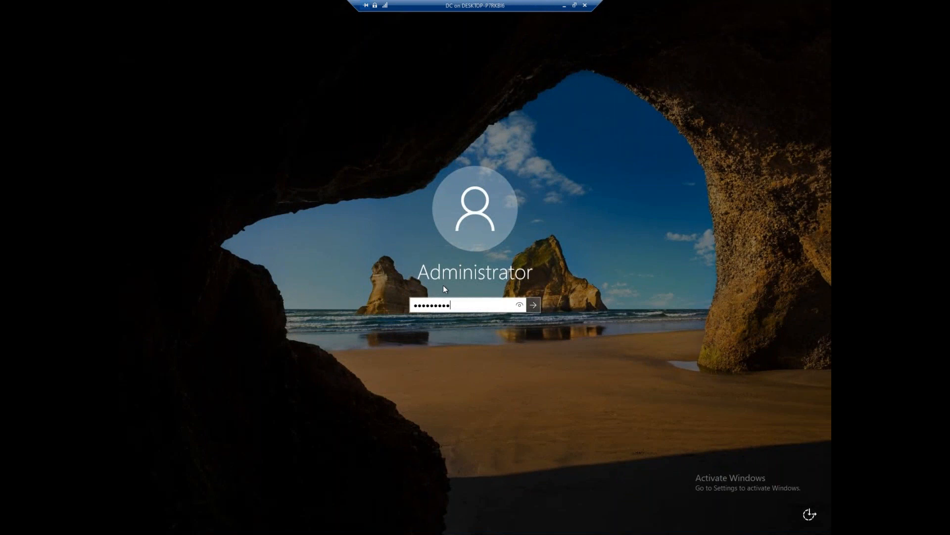
pyautogui.press('Return')
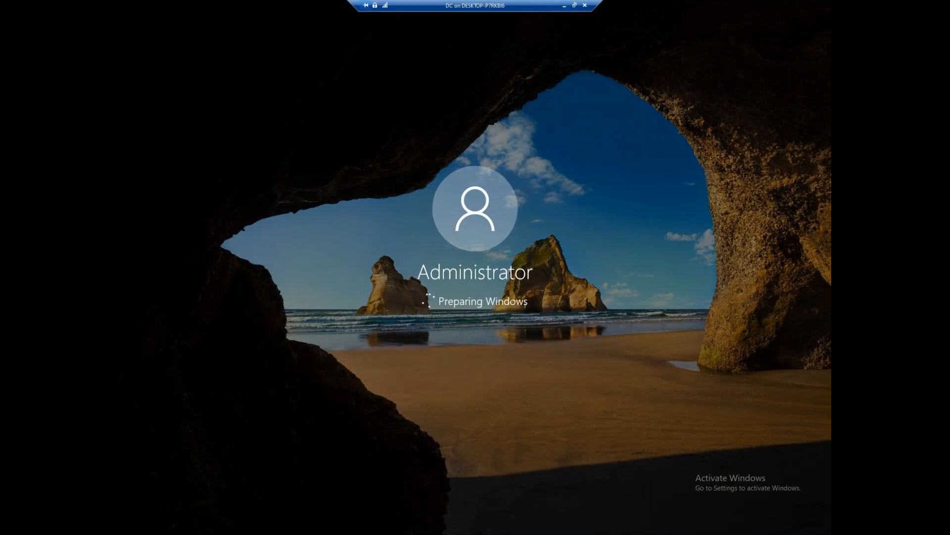
pyautogui.click(565, 6)
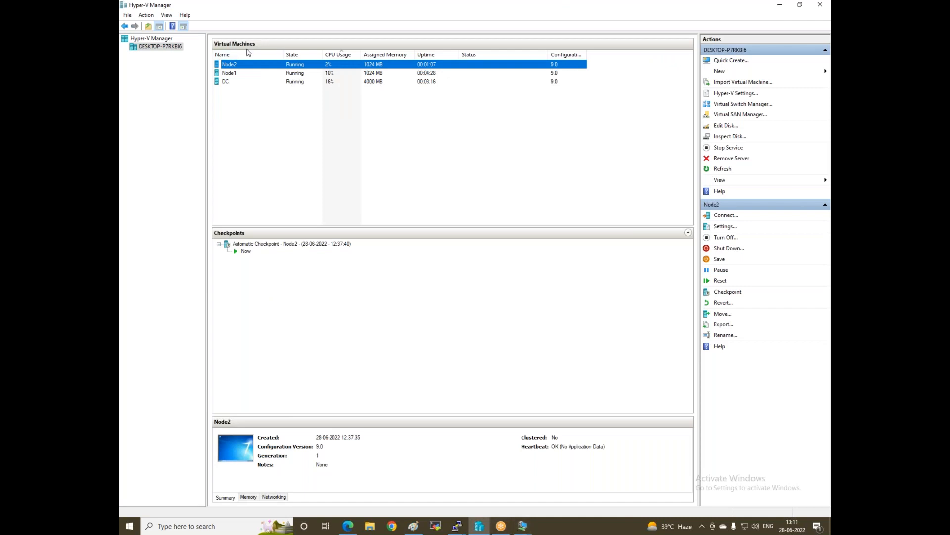
# Connect to the Node1 and DC virtual machines, then minimize Node1 back to the VM list
pyautogui.rightClick(229, 74)
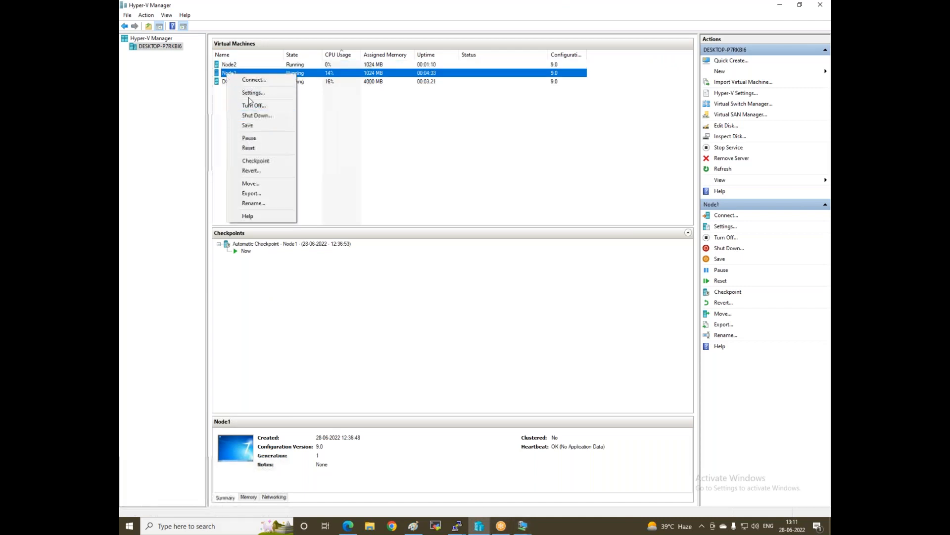
pyautogui.click(247, 79)
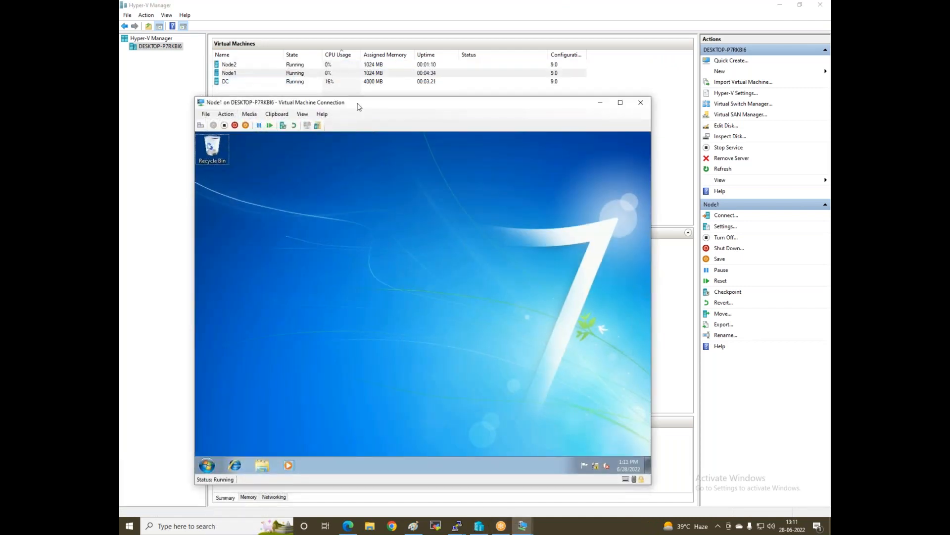
pyautogui.doubleClick(358, 104)
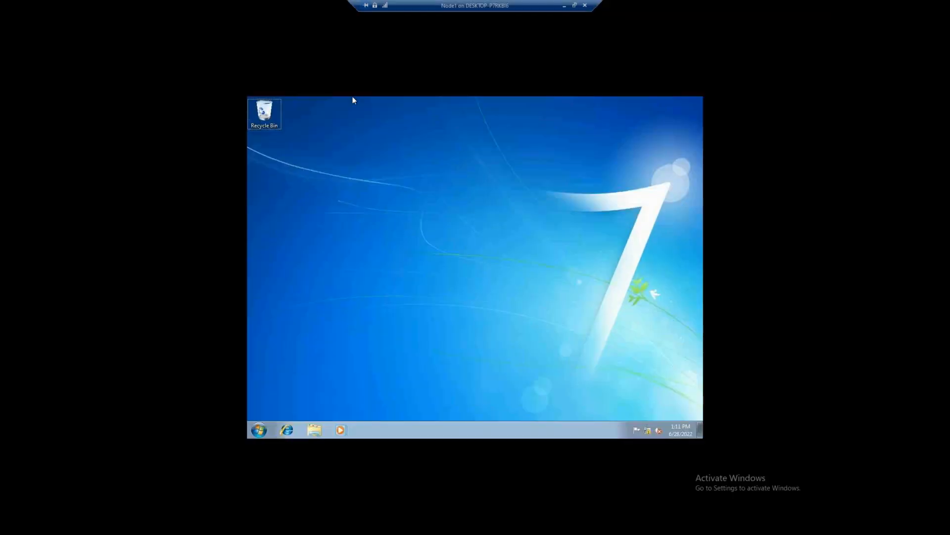
pyautogui.click(564, 6)
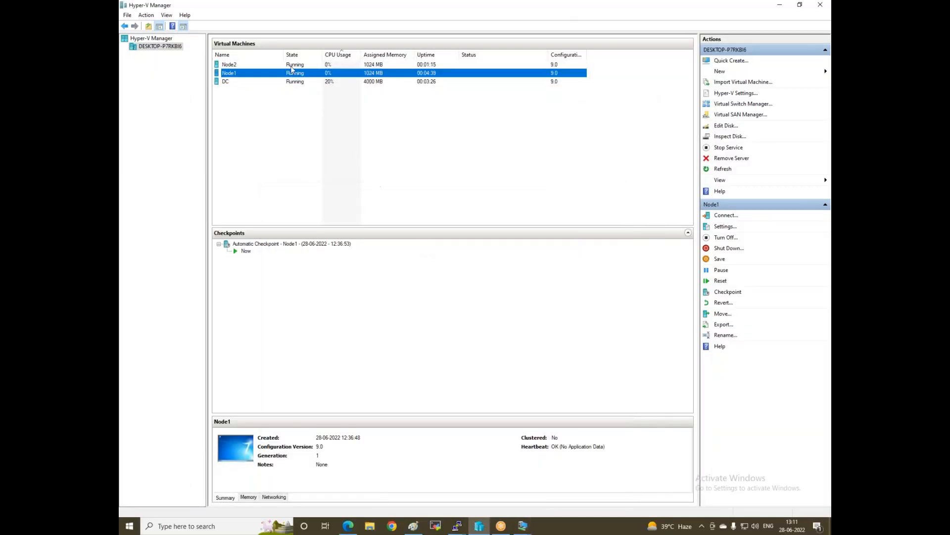
pyautogui.rightClick(292, 83)
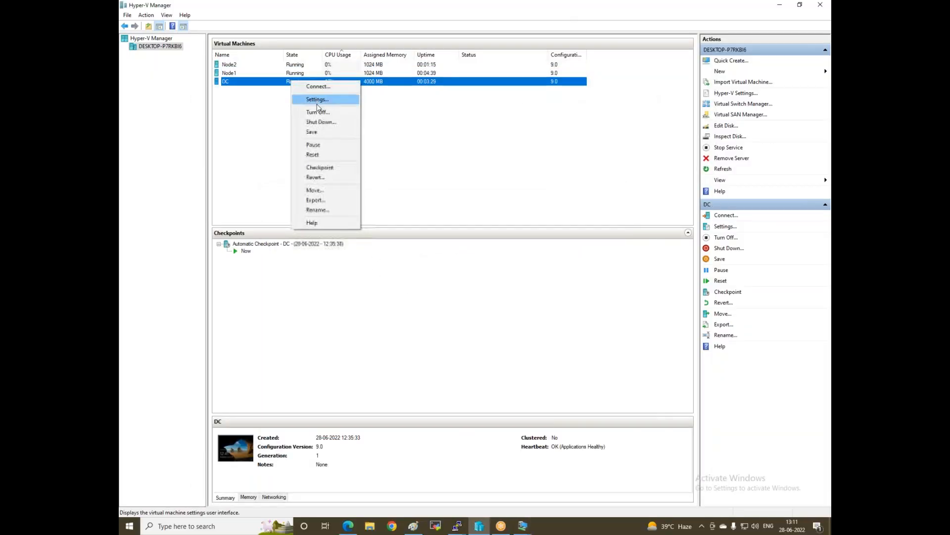
pyautogui.click(317, 86)
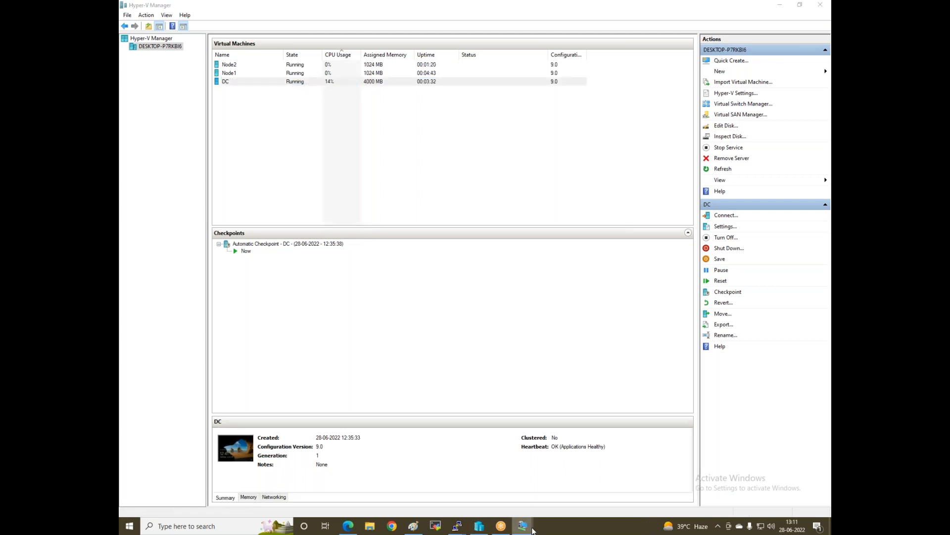
# On full-screen Node2, apply Larger - 150% text size, then log off and sign back in
pyautogui.moveTo(526, 530)
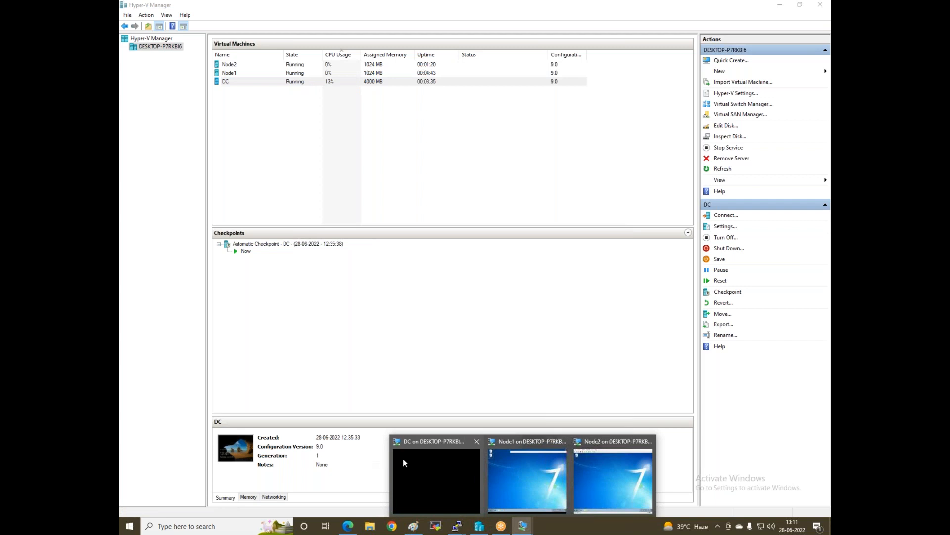
pyautogui.click(630, 465)
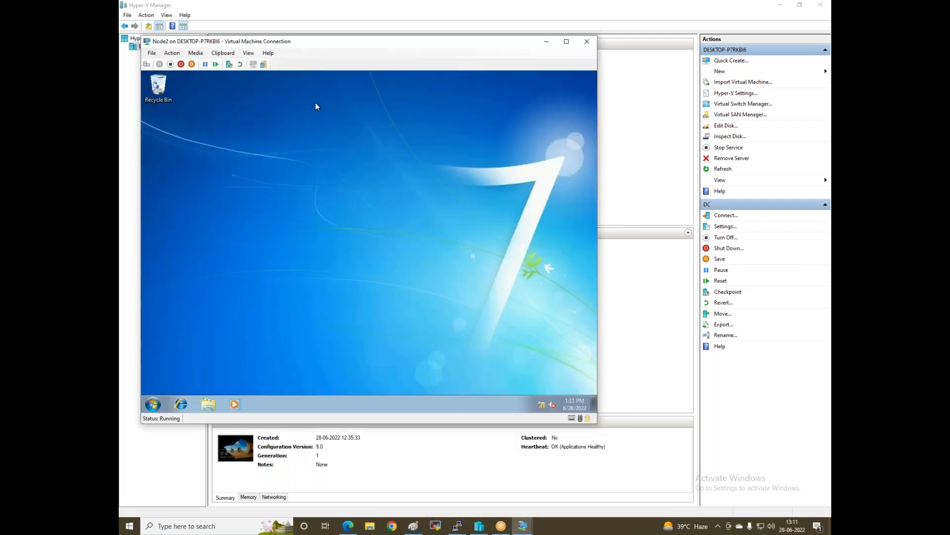
pyautogui.click(567, 42)
pyautogui.rightClick(409, 220)
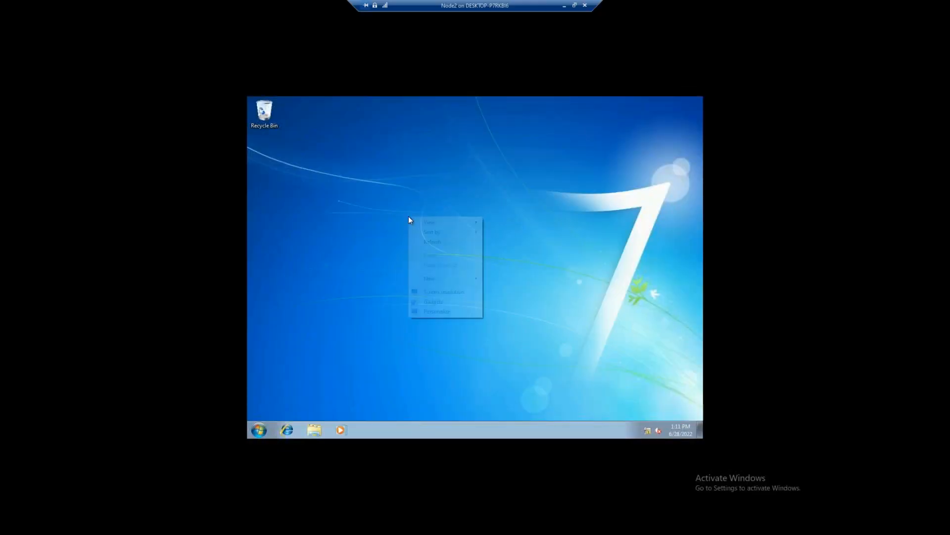
pyautogui.click(444, 317)
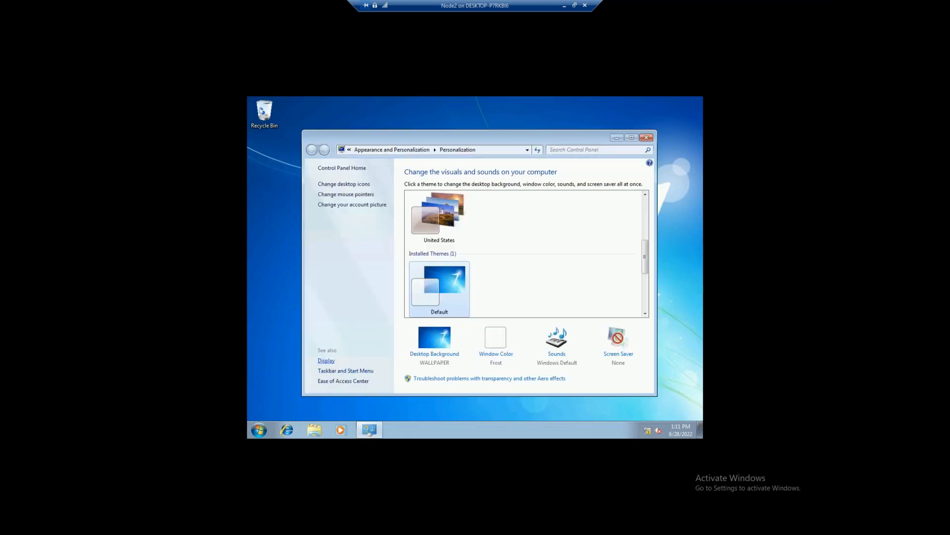
pyautogui.click(326, 361)
pyautogui.click(415, 233)
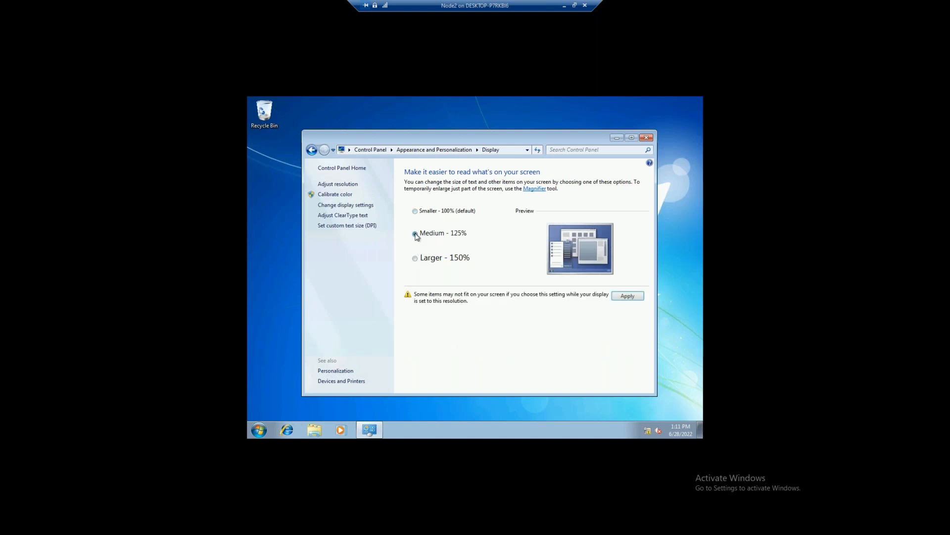
pyautogui.click(416, 258)
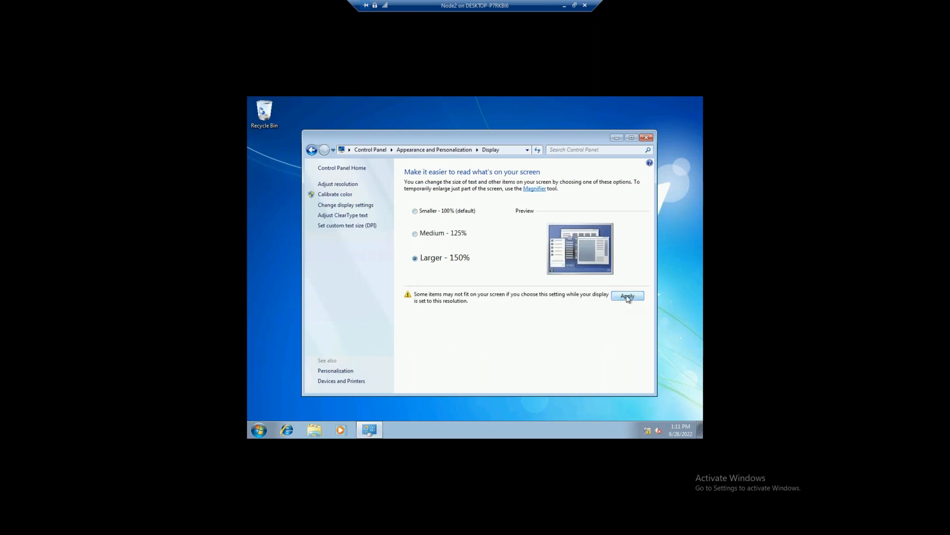
pyautogui.click(627, 296)
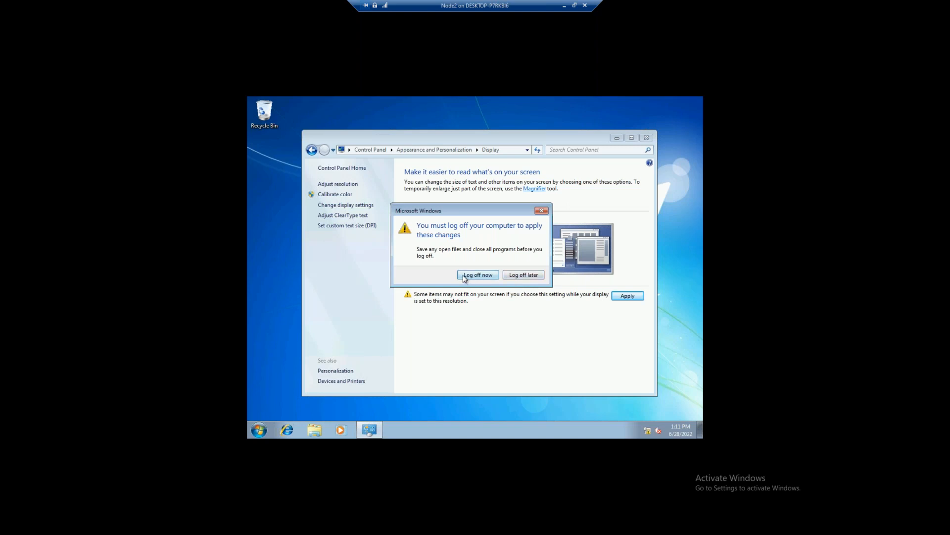
pyautogui.click(478, 274)
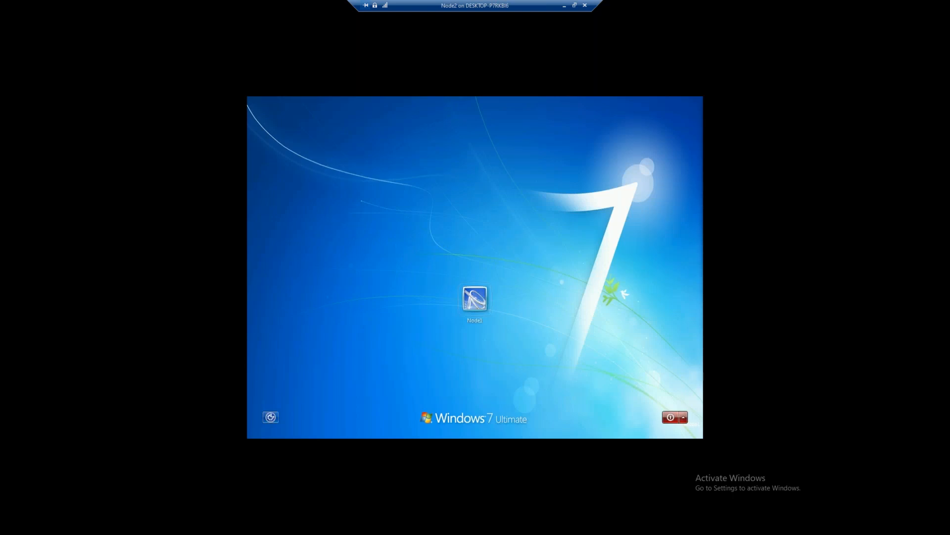
pyautogui.click(485, 303)
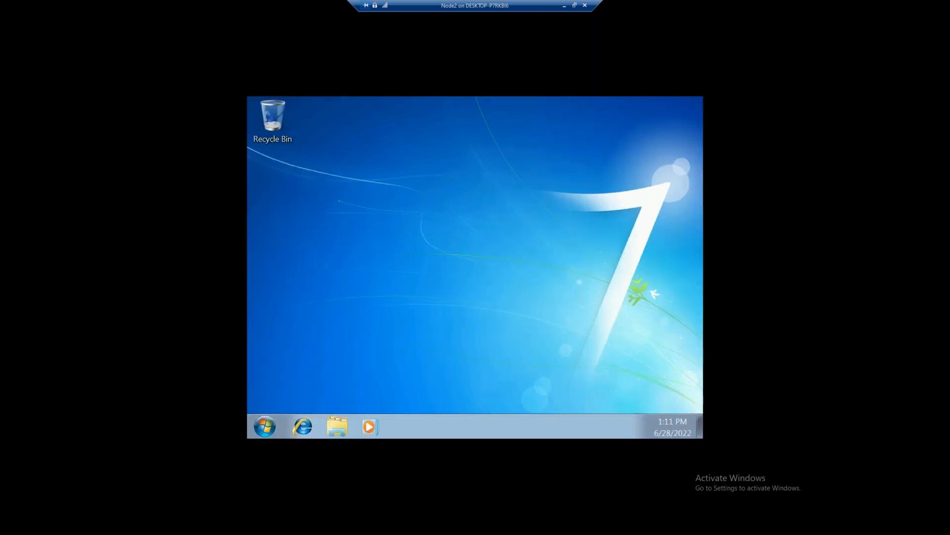
# Take a checkpoint of DC, then Node1, then Node2 from the Virtual Machines list
pyautogui.click(565, 7)
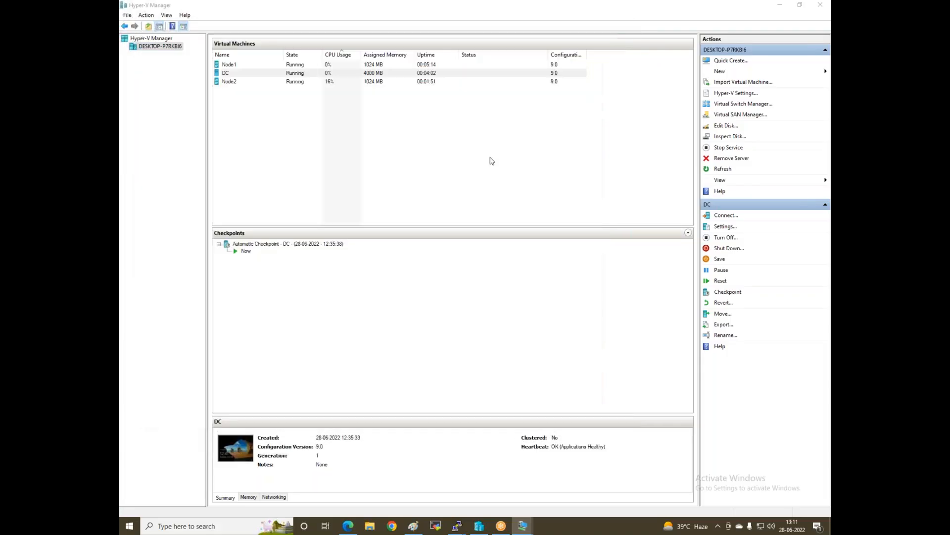
pyautogui.rightClick(226, 75)
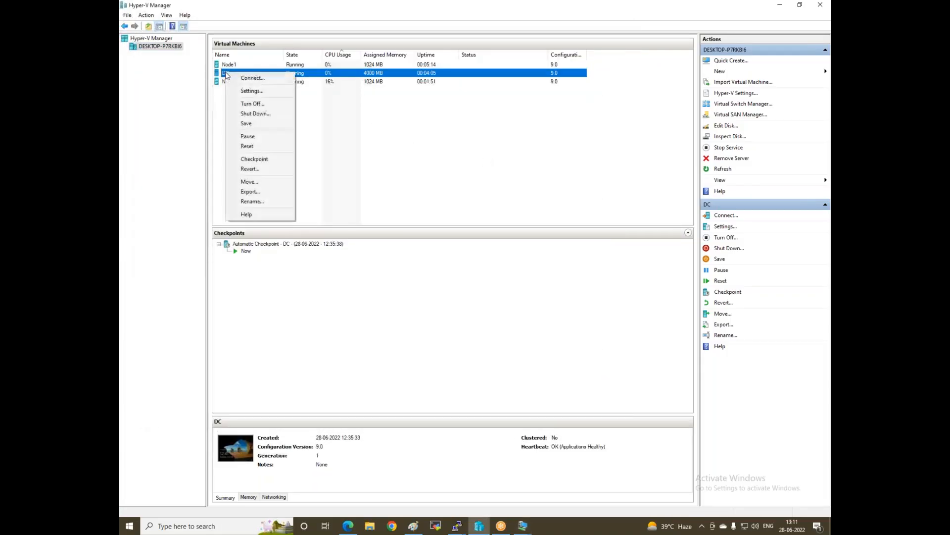
pyautogui.click(265, 160)
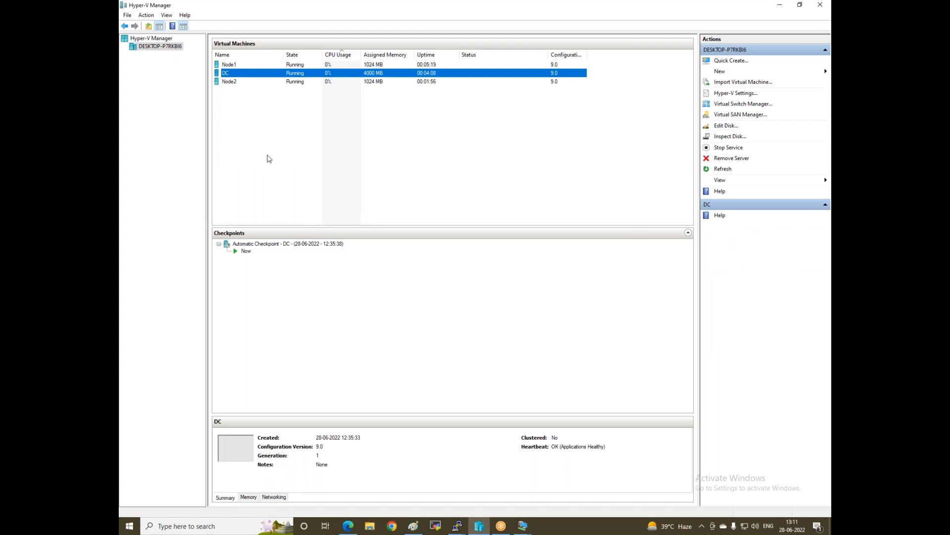
pyautogui.rightClick(227, 66)
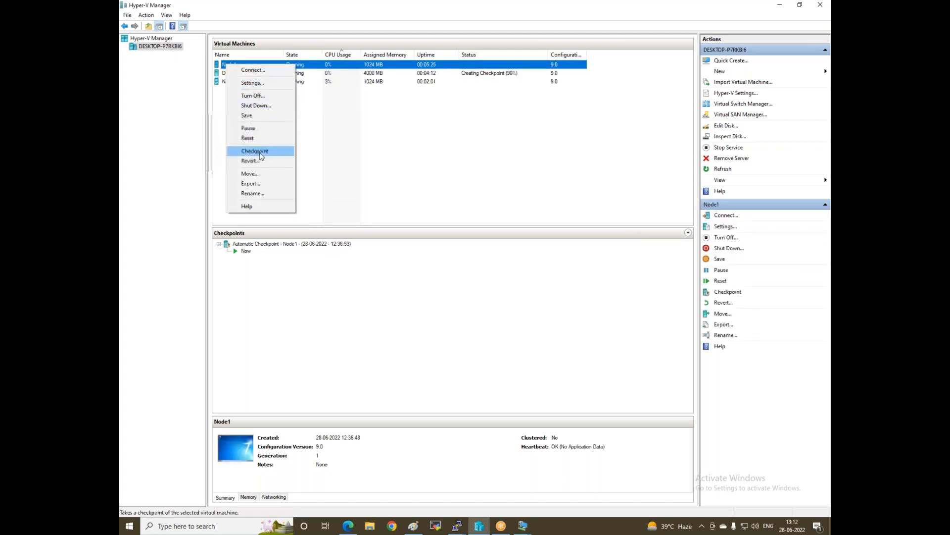
pyautogui.click(262, 157)
pyautogui.click(233, 83)
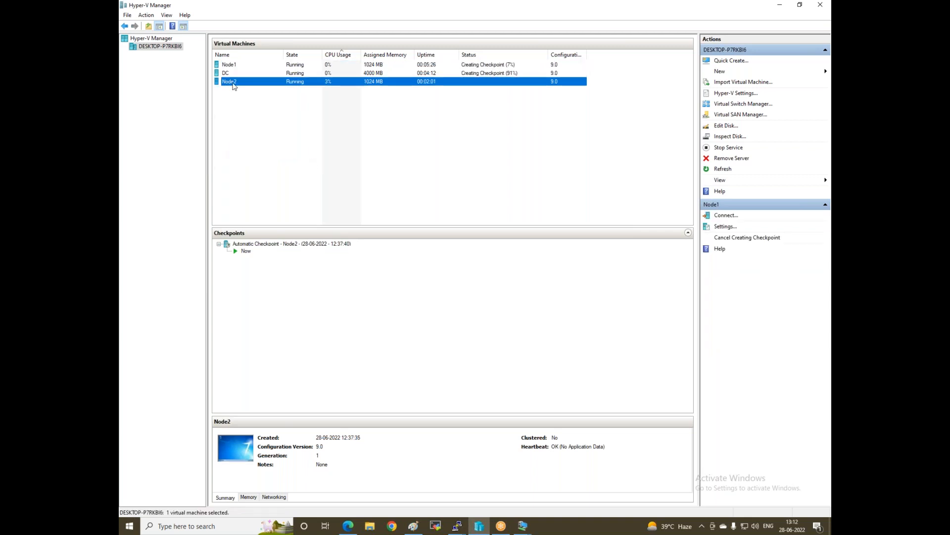
pyautogui.rightClick(233, 84)
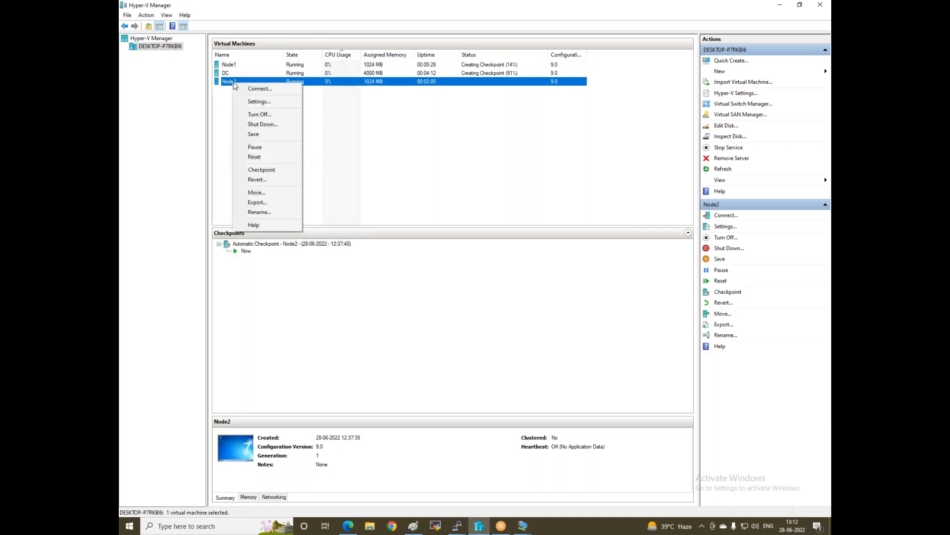
pyautogui.click(269, 161)
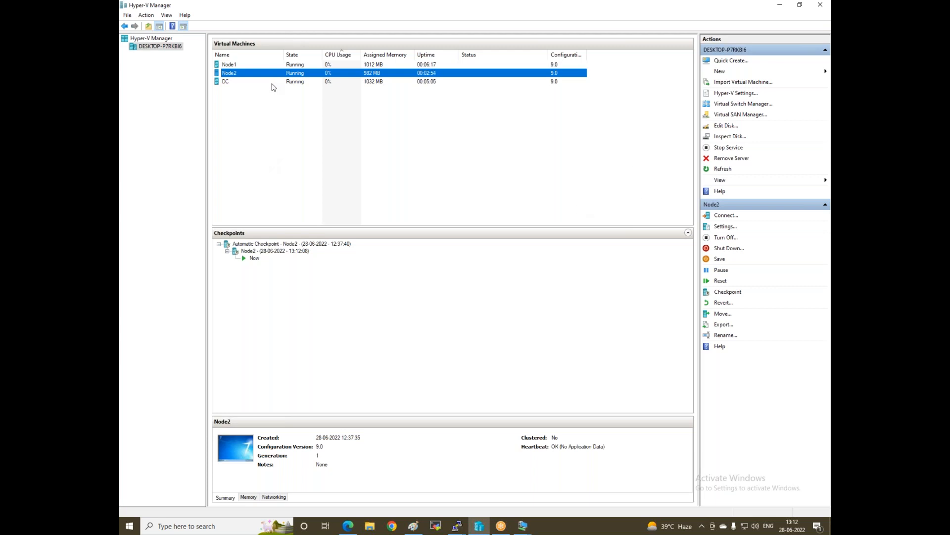
pyautogui.click(653, 10)
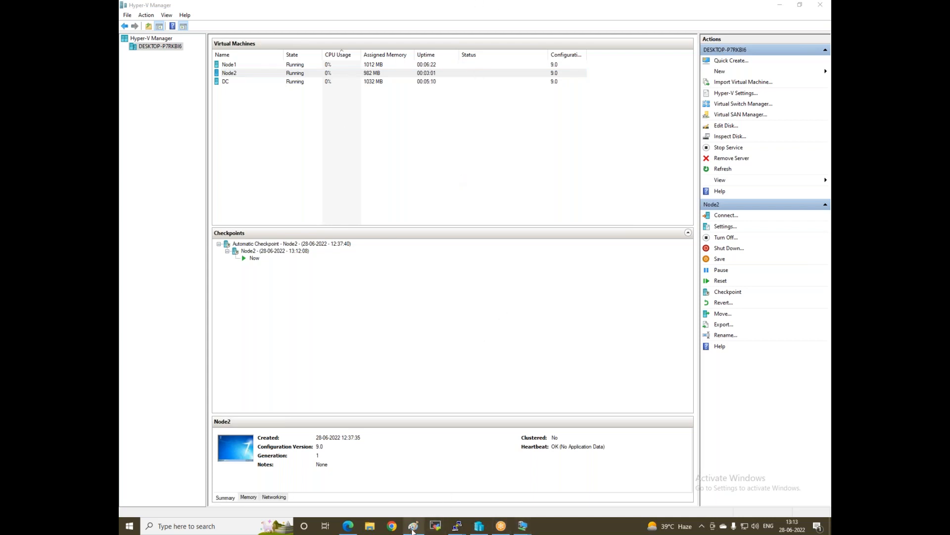
# In the Paint diagram, use the Text tool to write 'Install AD' in the DC rectangle
pyautogui.click(413, 525)
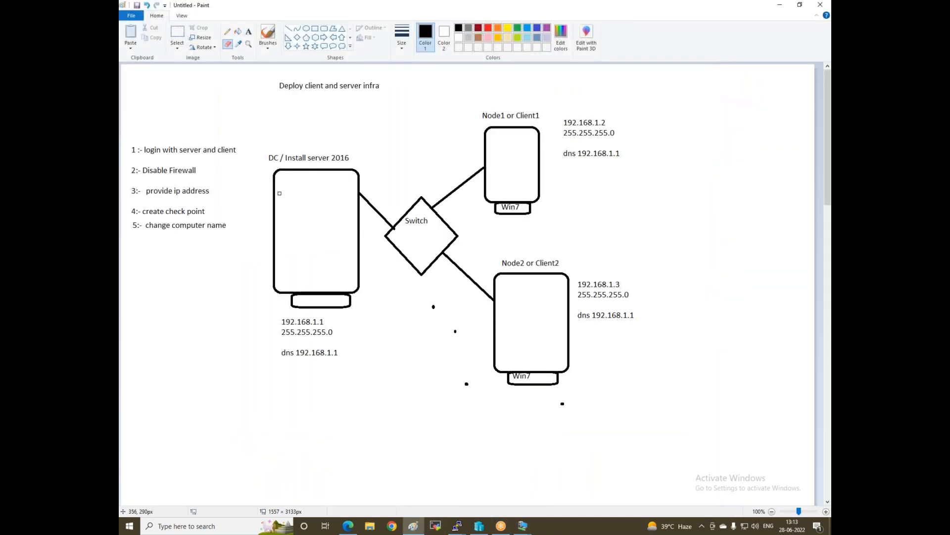
pyautogui.click(249, 32)
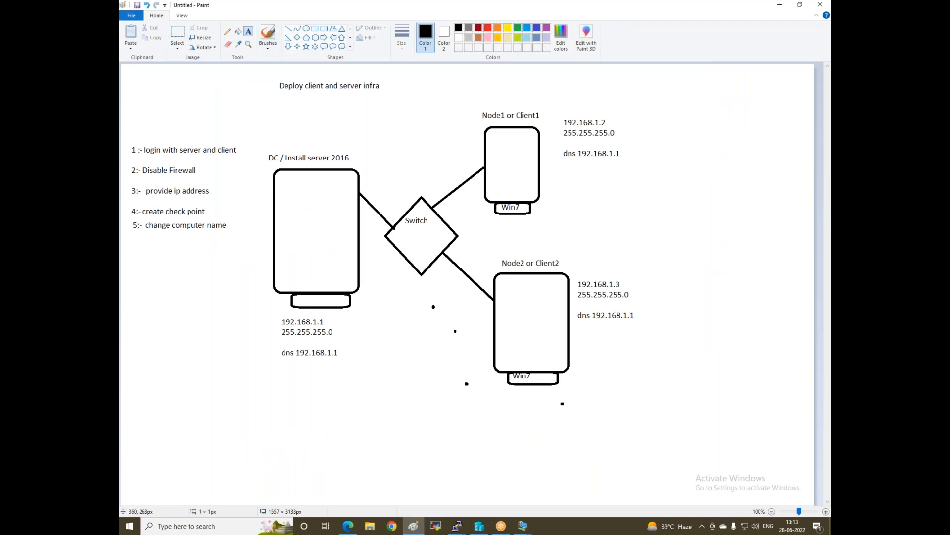
pyautogui.click(281, 175)
pyautogui.write('Install AD')
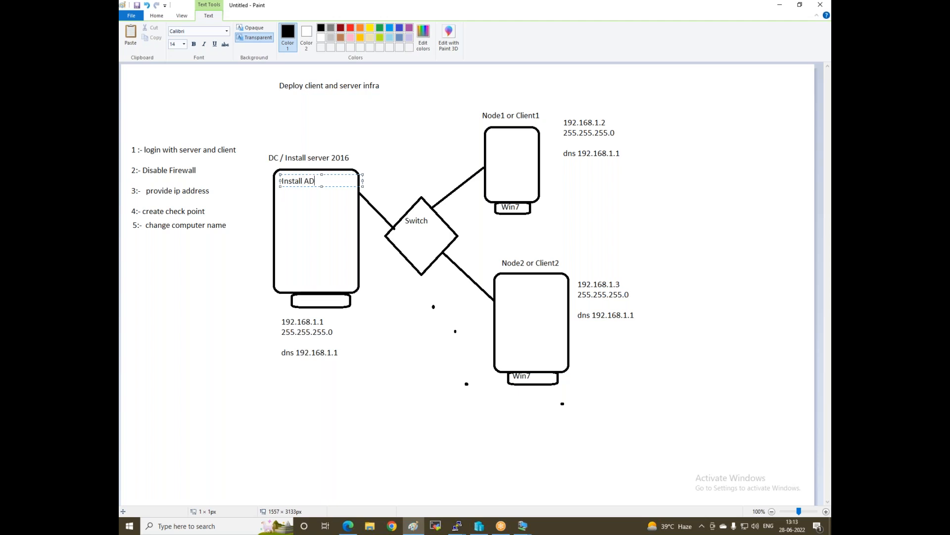
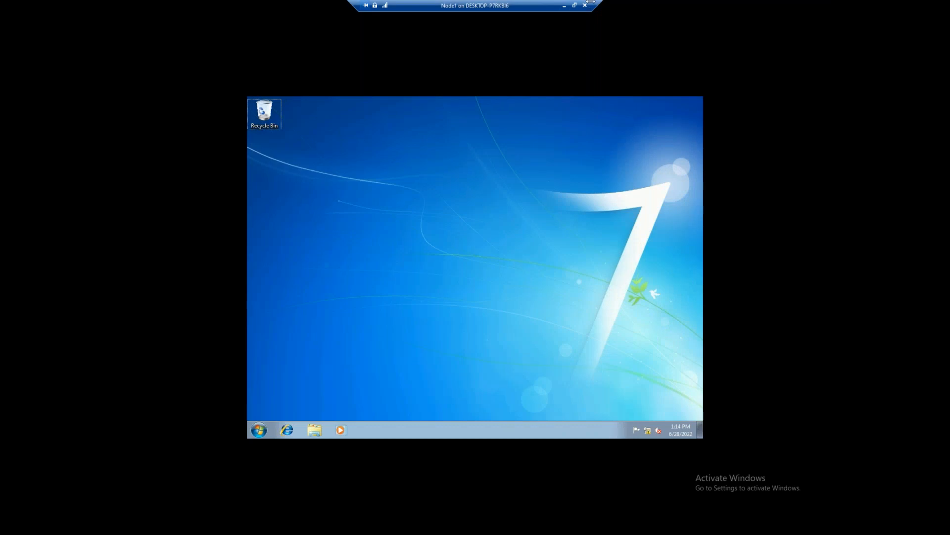
# Minimize the Node1 VM window and bring the Paint lab diagram to the front
pyautogui.click(564, 5)
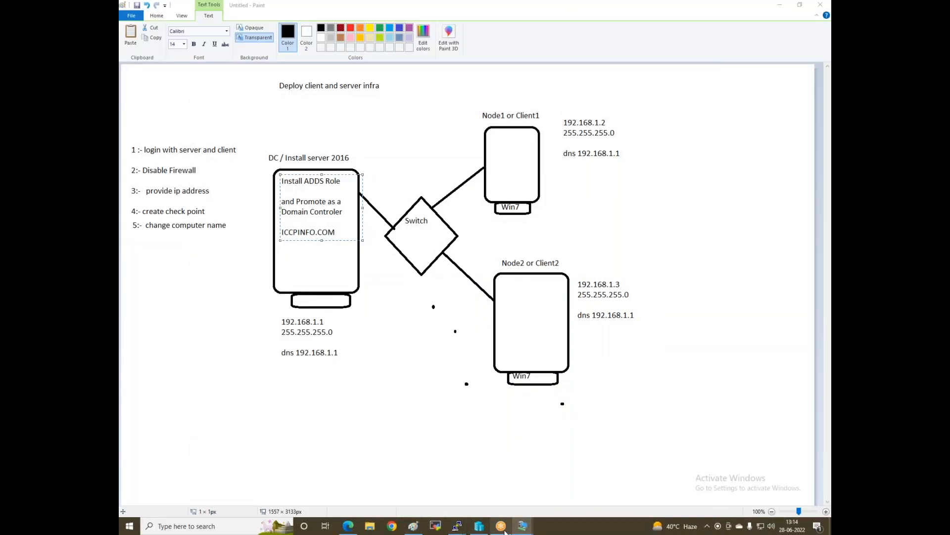
pyautogui.moveTo(514, 530)
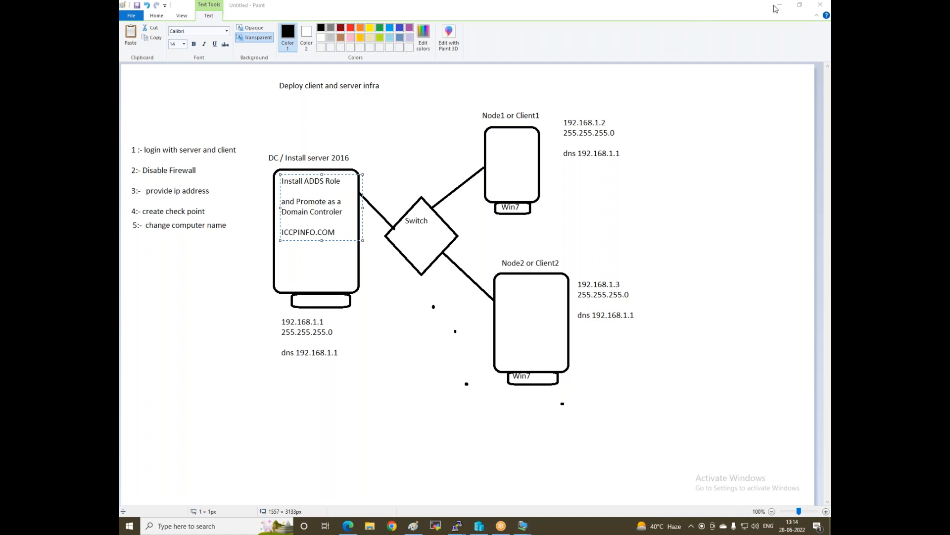
pyautogui.click(600, 14)
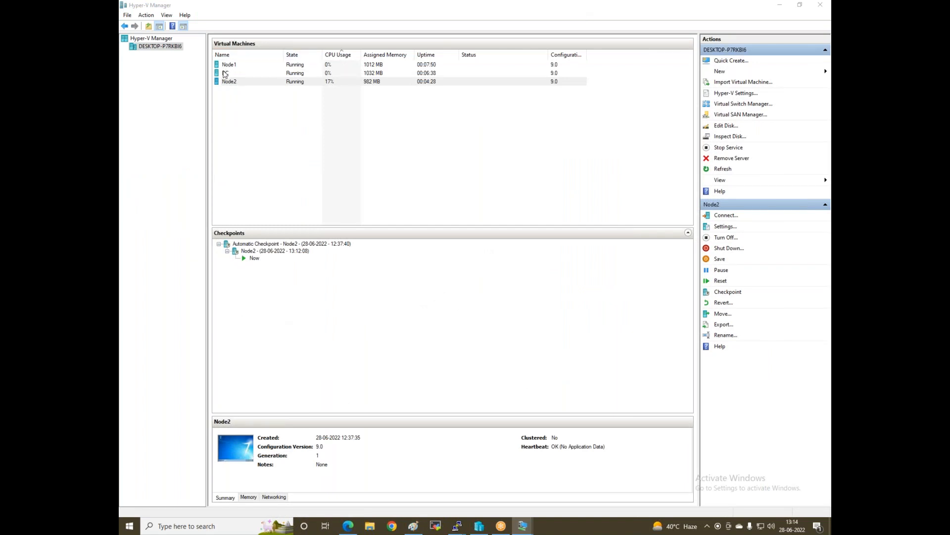
# Connect to the DC virtual machine from the Hyper-V Manager list
pyautogui.click(226, 72)
pyautogui.rightClick(223, 72)
pyautogui.click(239, 76)
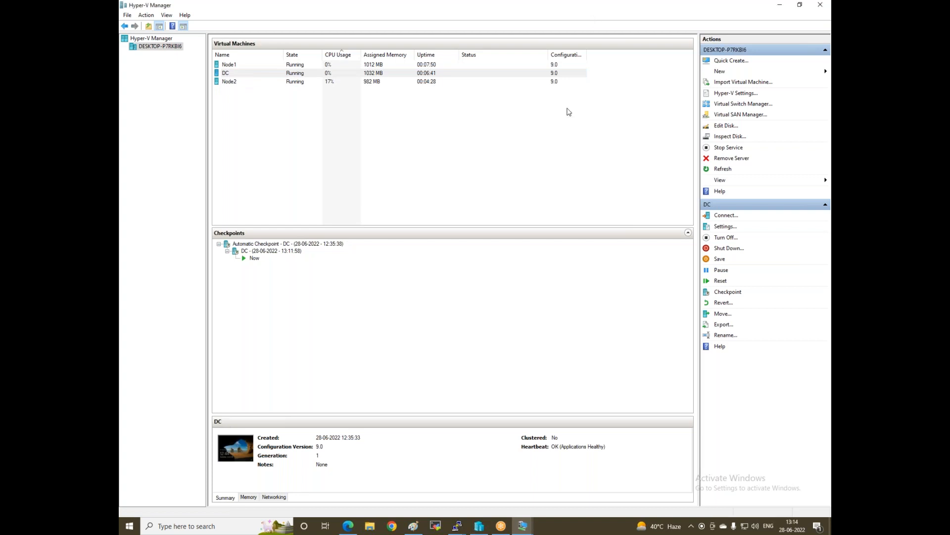
# Shrink Hyper-V Manager to a smaller window, minimize it, and close the GoTo Meeting browser
pyautogui.doubleClick(594, 7)
pyautogui.click(715, 140)
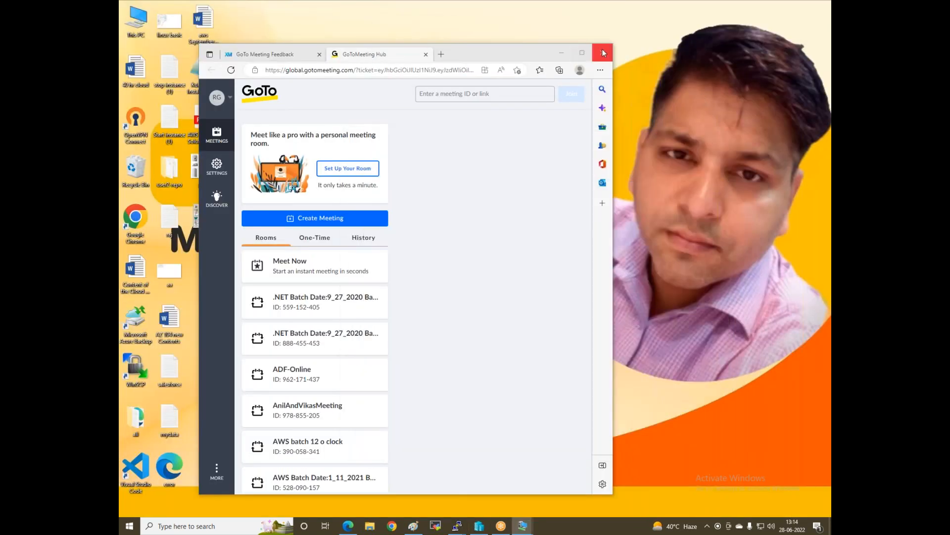
pyautogui.click(603, 52)
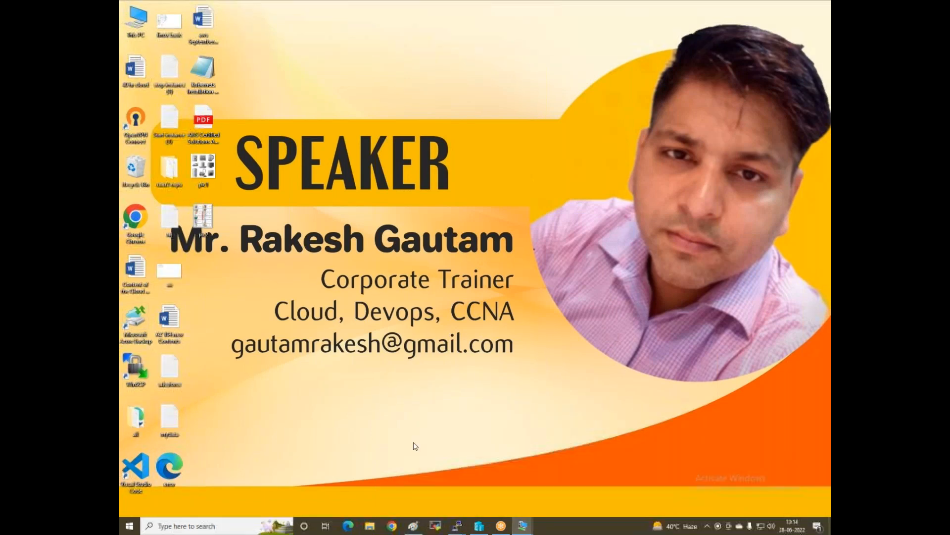
# Refresh the desktop twice and bring Hyper-V Manager back from the taskbar
pyautogui.rightClick(453, 371)
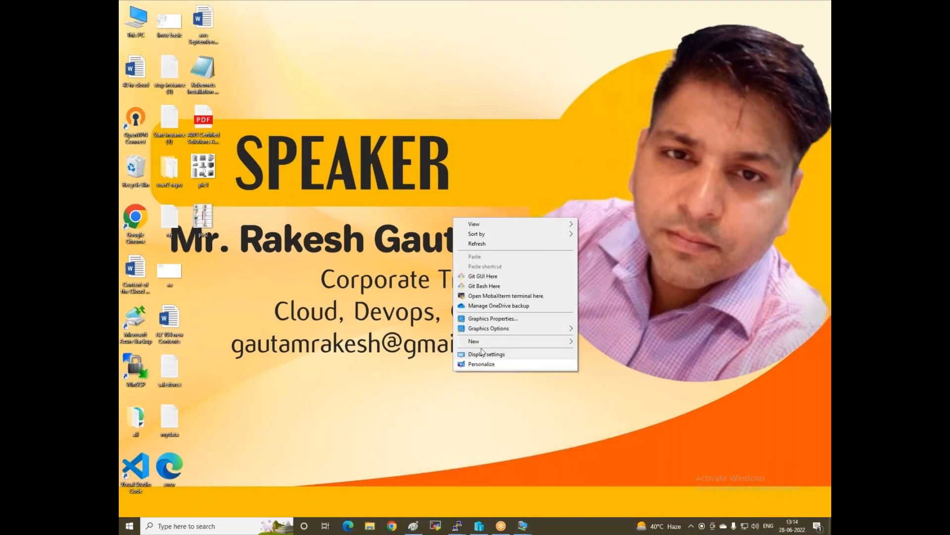
pyautogui.click(478, 243)
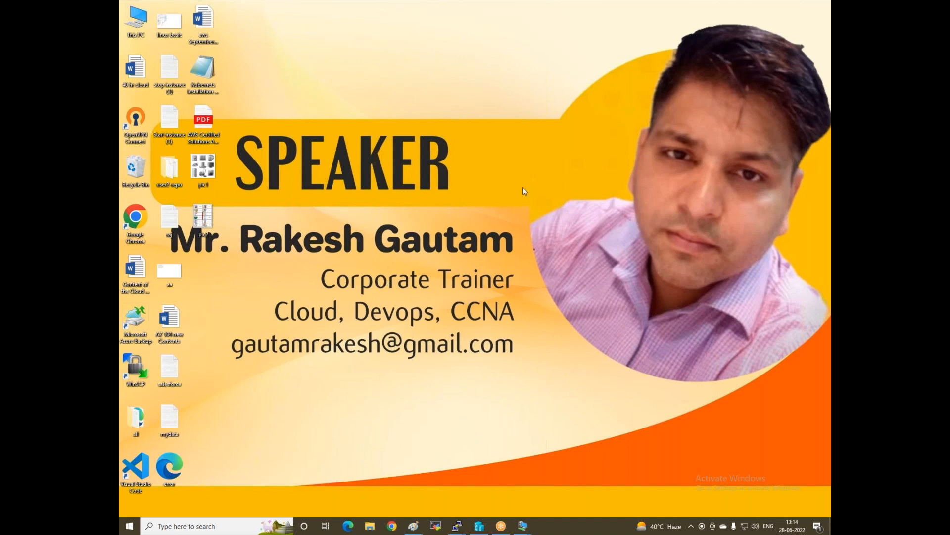
pyautogui.rightClick(486, 173)
pyautogui.click(529, 203)
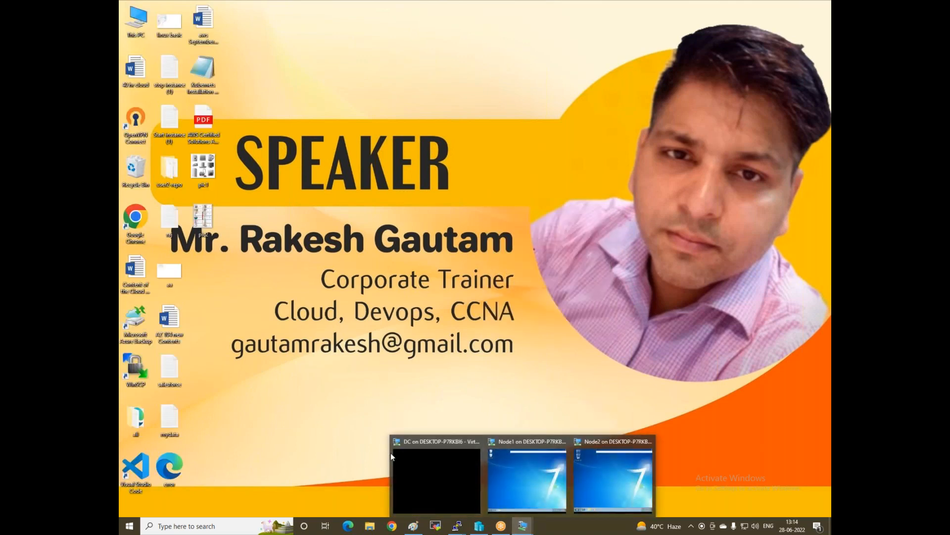
pyautogui.click(475, 525)
# Turn off the DC virtual machine and start it again
pyautogui.rightClick(460, 210)
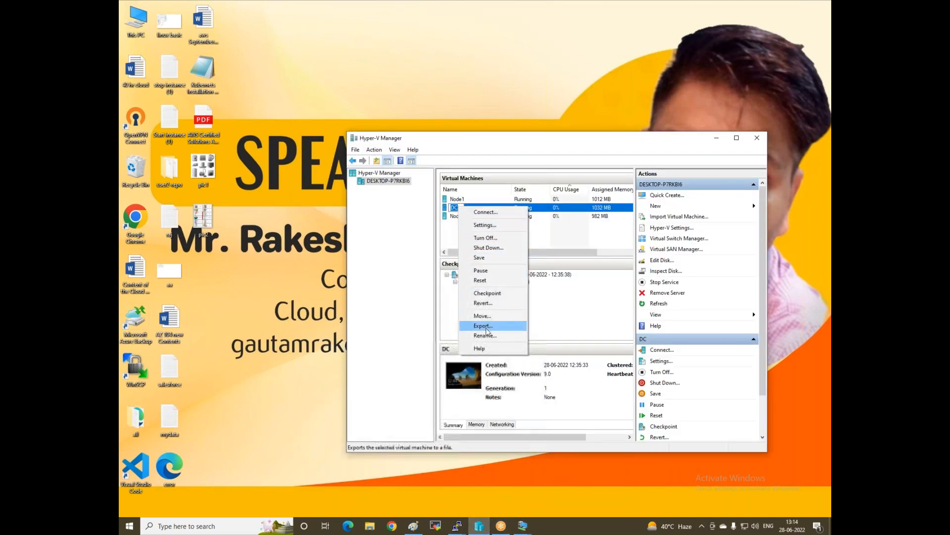
pyautogui.click(489, 239)
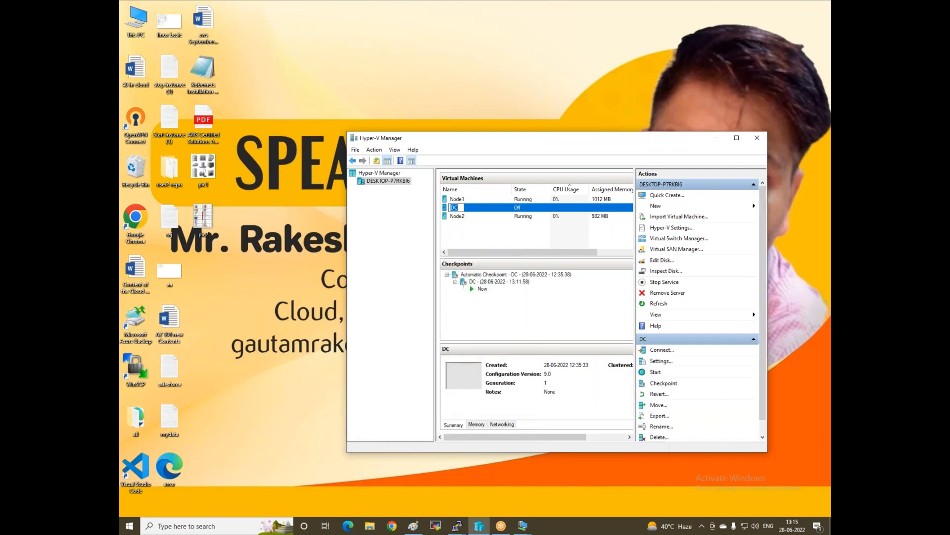
pyautogui.rightClick(451, 209)
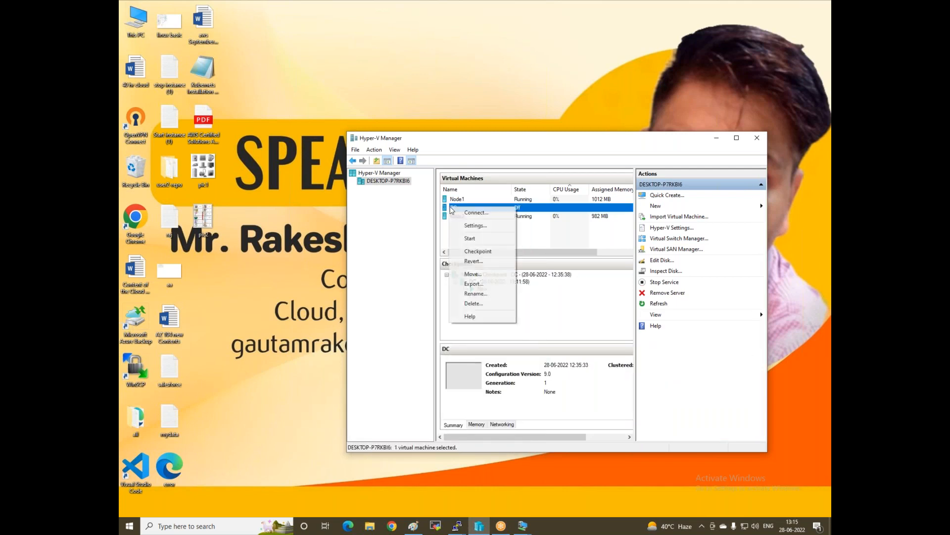
pyautogui.click(470, 238)
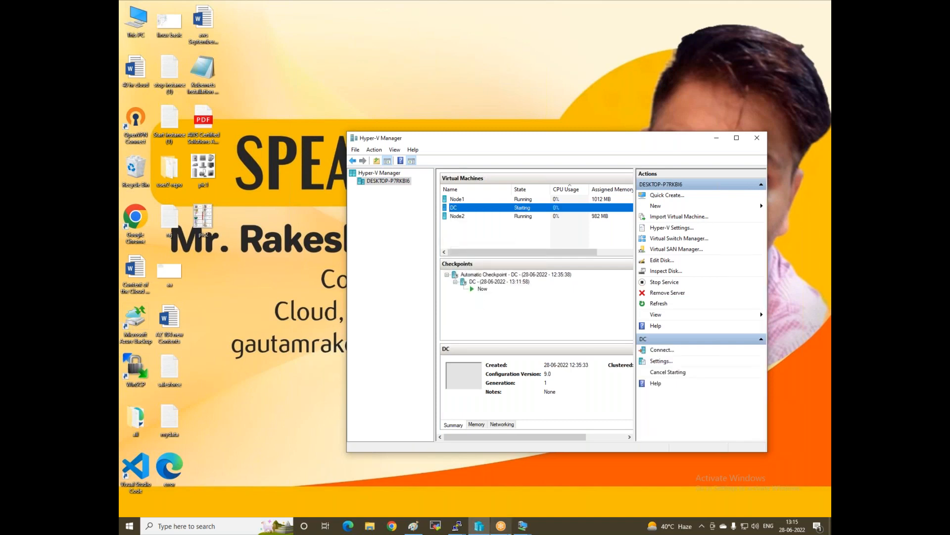
# Connect to the running DC virtual machine from Hyper-V Manager
pyautogui.click(522, 525)
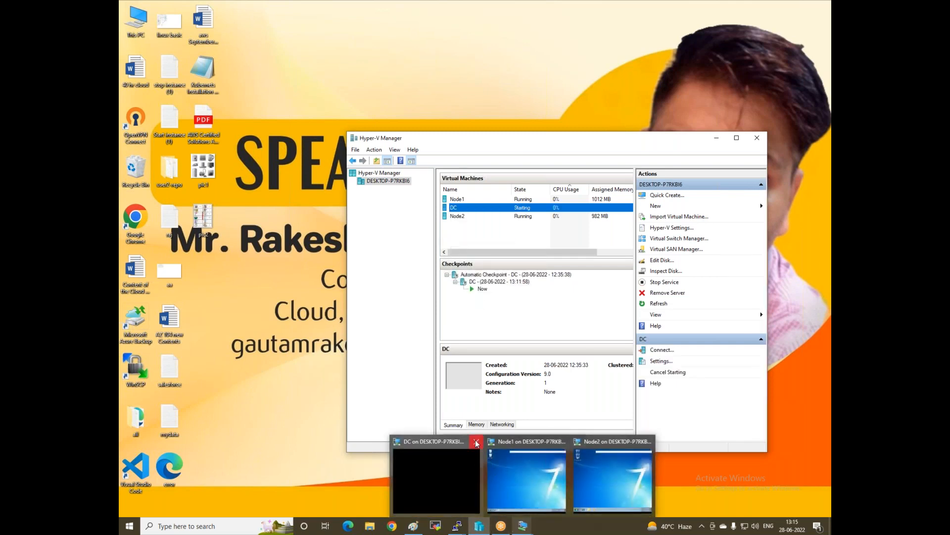
pyautogui.click(385, 337)
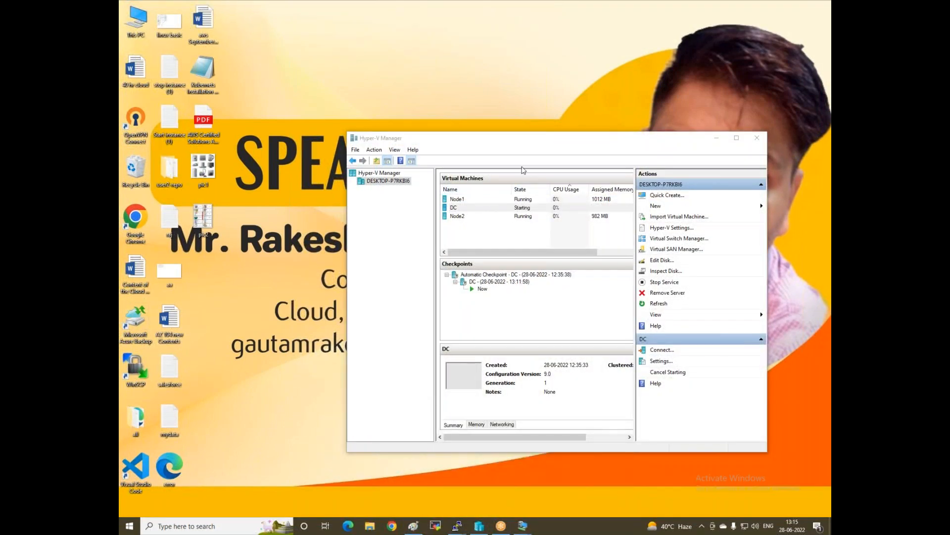
pyautogui.rightClick(452, 209)
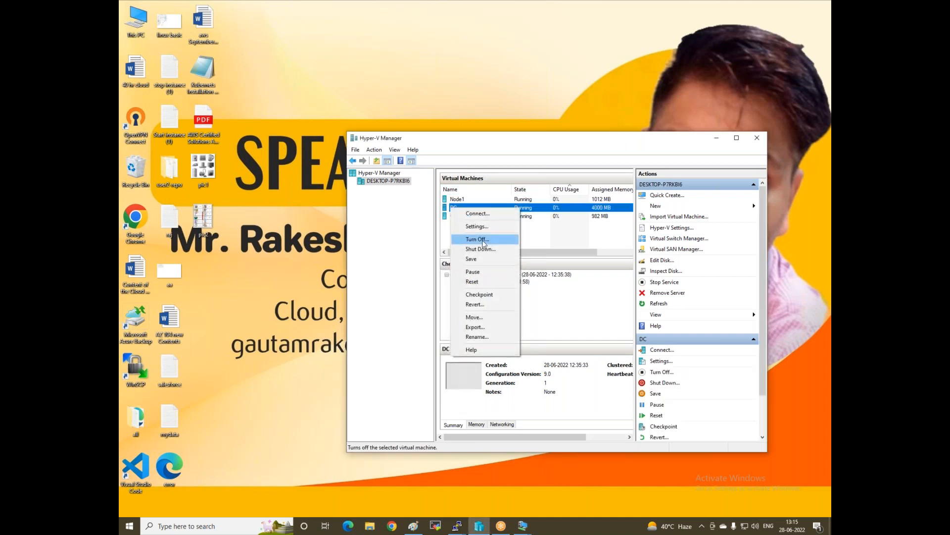
pyautogui.click(477, 214)
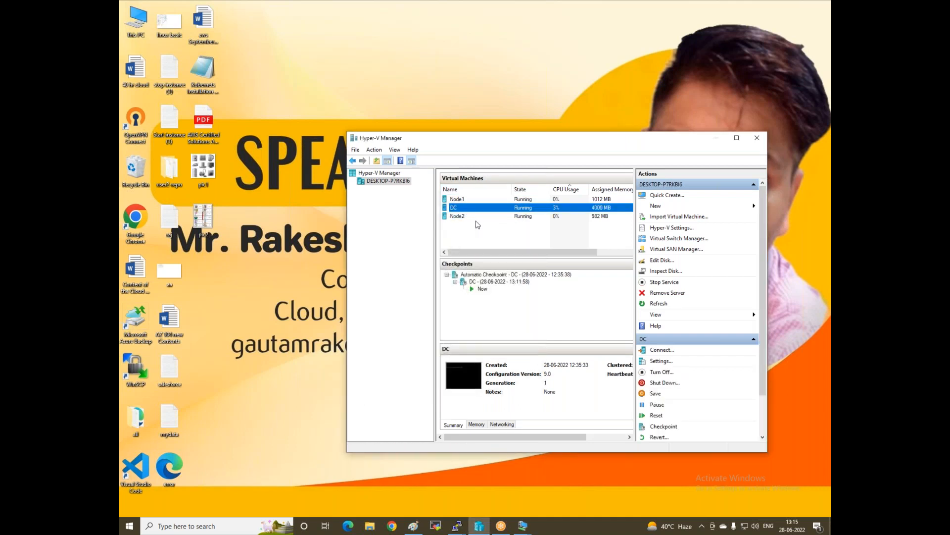
# Minimize the manager and connect to DC at a 1600 by 1200 display resolution
pyautogui.click(716, 138)
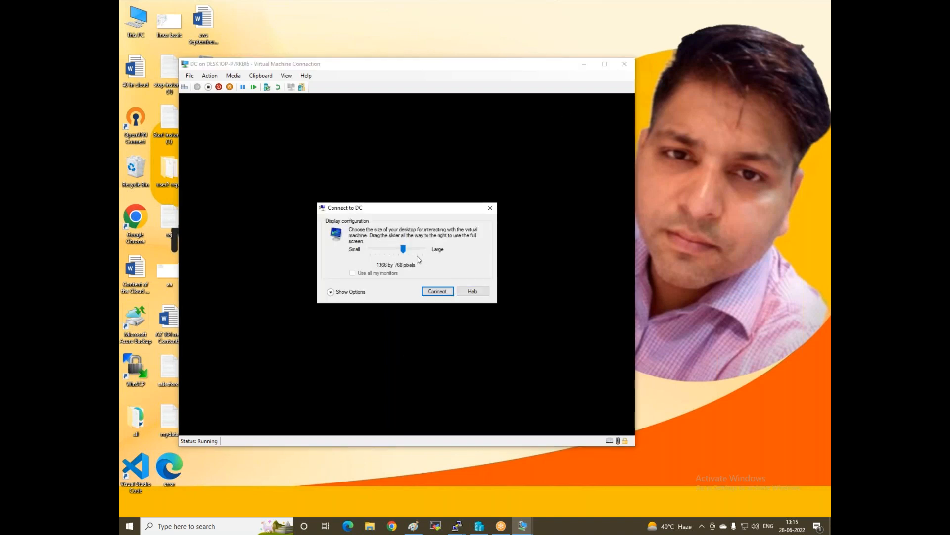
pyautogui.click(414, 248)
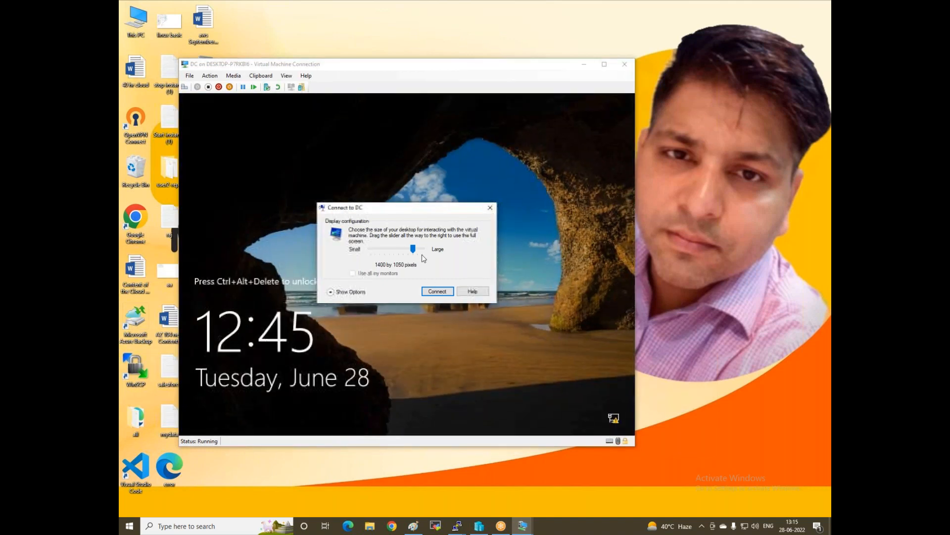
pyautogui.click(420, 249)
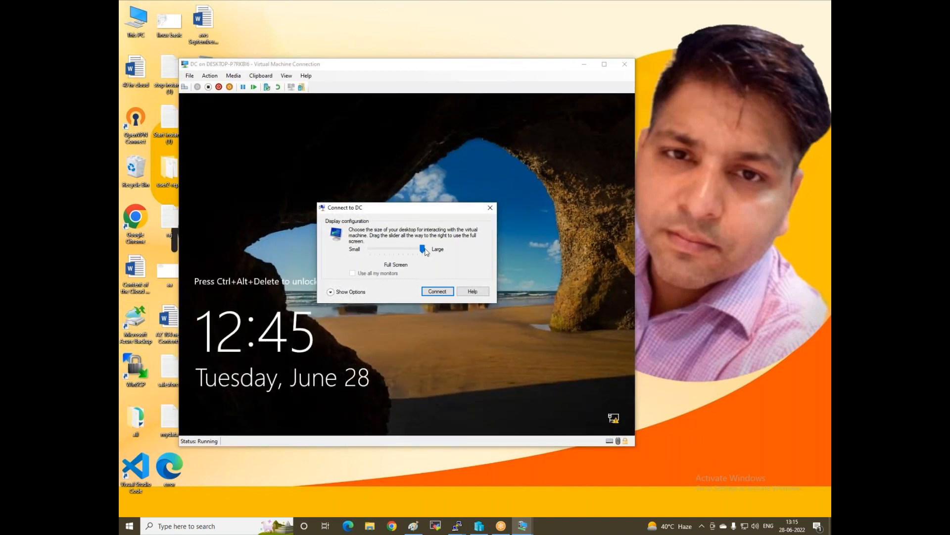
pyautogui.moveTo(421, 249); pyautogui.dragTo(417, 250)
pyautogui.click(437, 292)
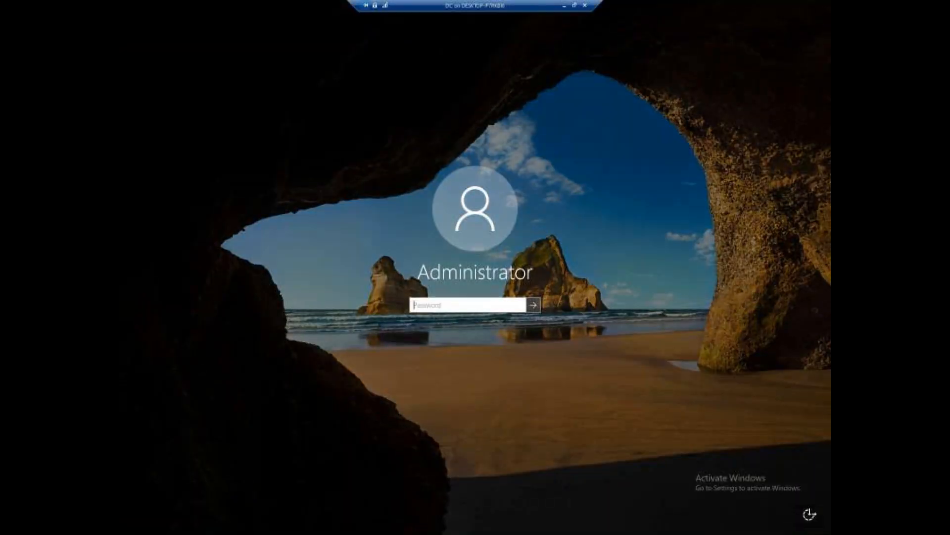
# Sign in to DC with the Administrator password, check Tools and Local Server, then launch Add Roles and Features
pyautogui.write('Pa$$w0rd1')
pyautogui.press('Return')
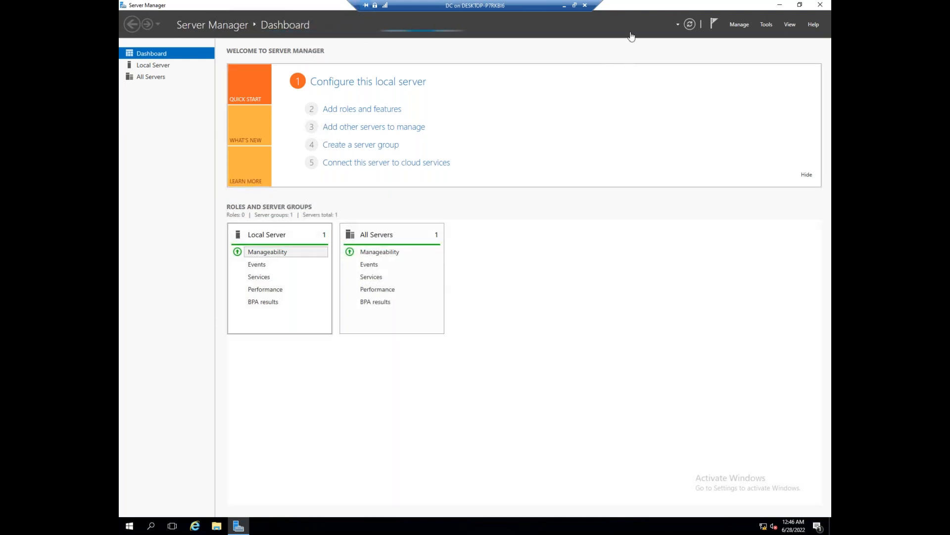
pyautogui.click(767, 25)
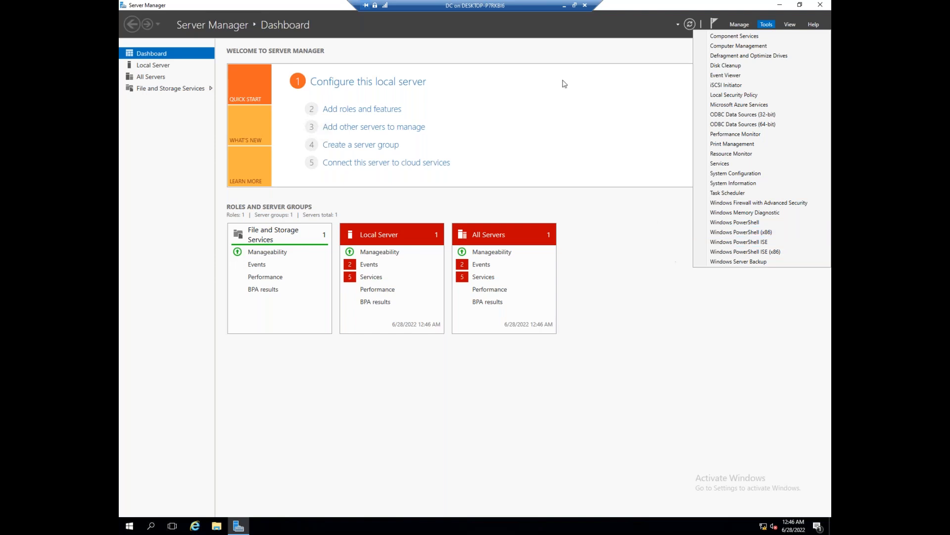
pyautogui.click(161, 70)
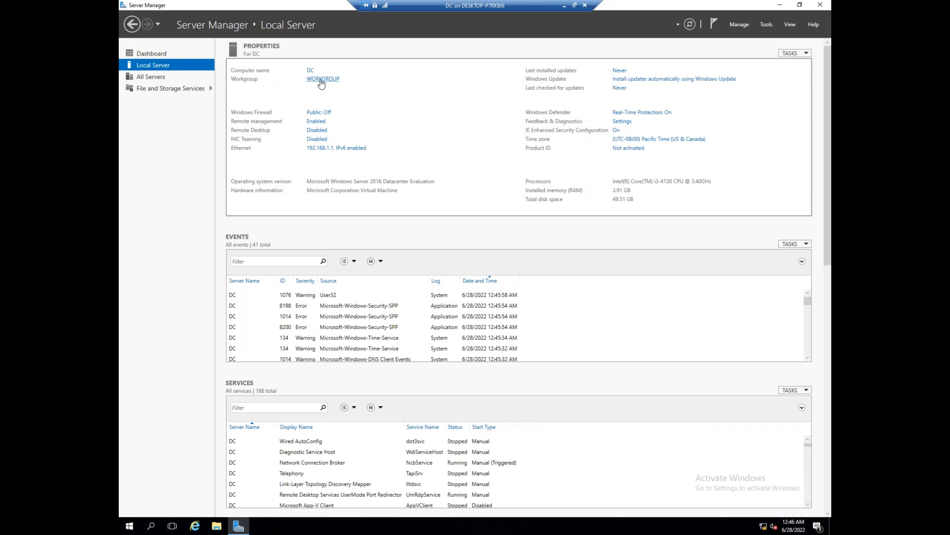
pyautogui.click(146, 55)
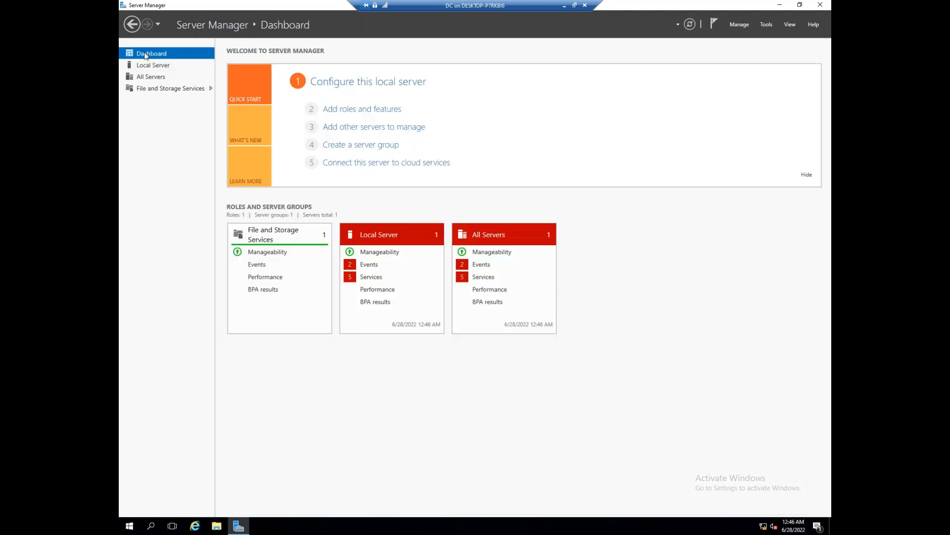
pyautogui.click(369, 110)
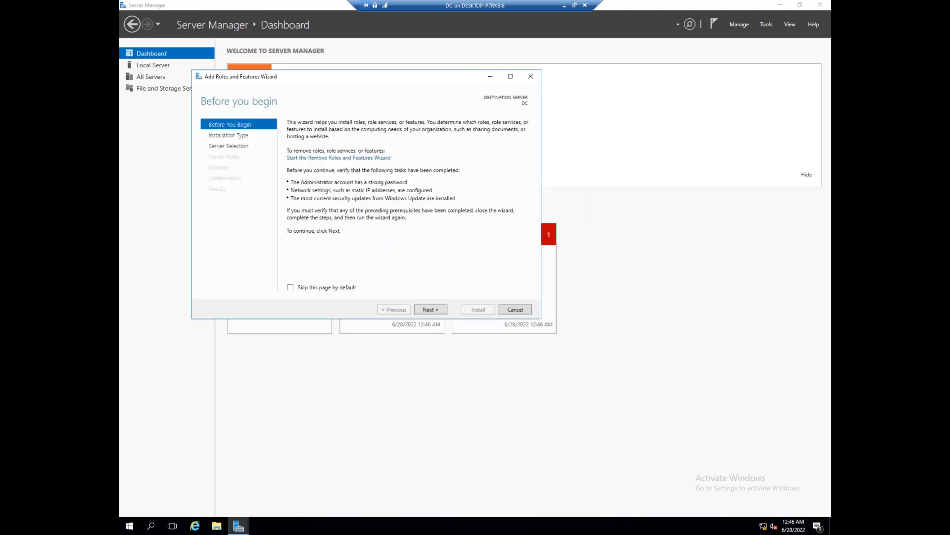
# Install the Active Directory Domain Services role with its required features, then launch domain controller promotion
pyautogui.click(430, 309)
pyautogui.click(429, 309)
pyautogui.click(430, 310)
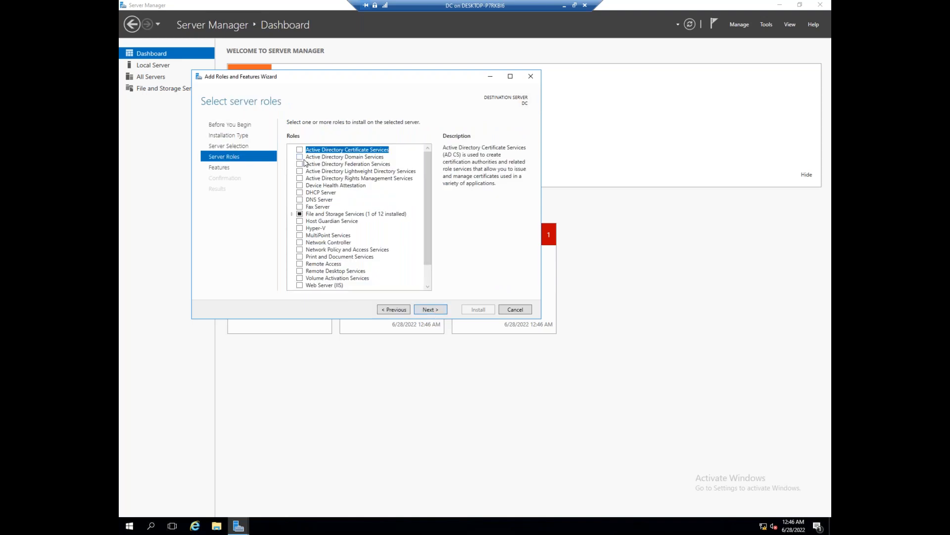
pyautogui.click(299, 156)
pyautogui.click(400, 276)
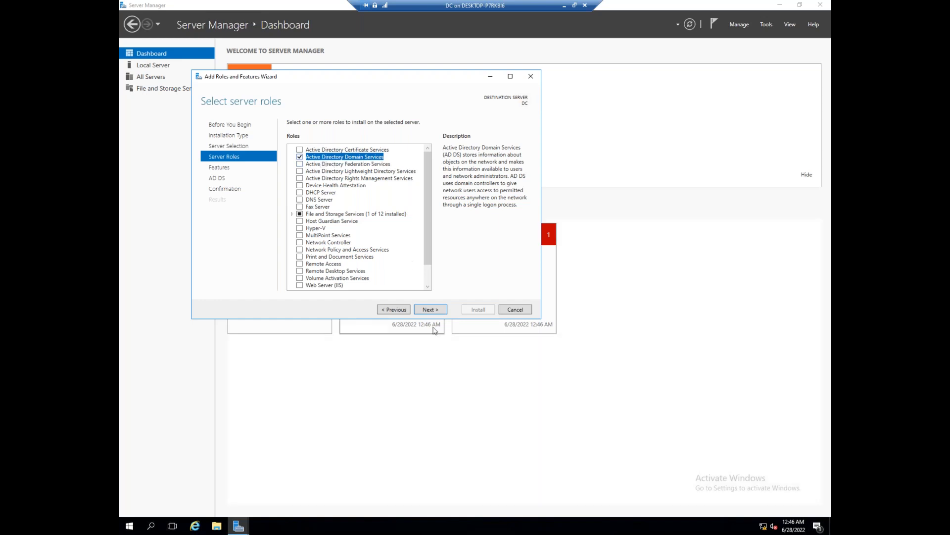
pyautogui.click(436, 309)
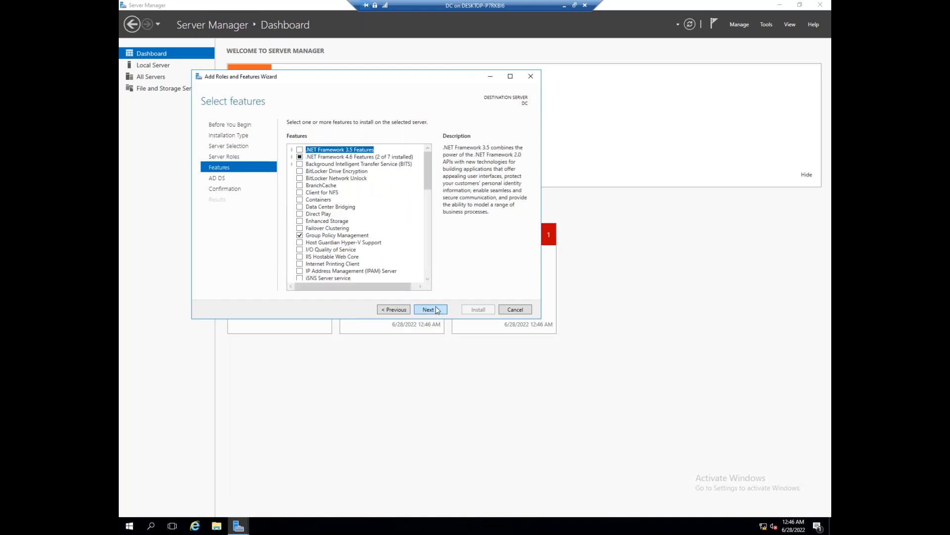
pyautogui.click(436, 309)
pyautogui.click(436, 309)
pyautogui.click(478, 310)
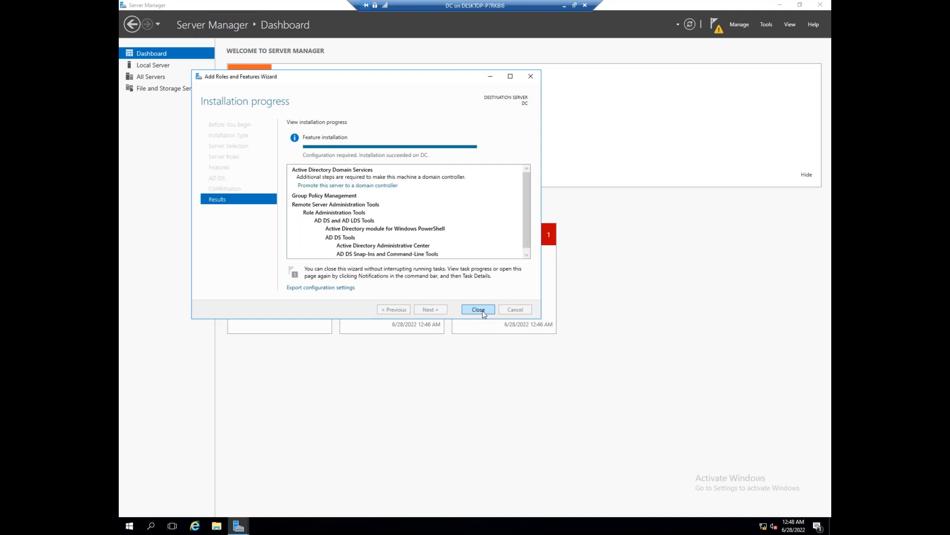
pyautogui.click(320, 186)
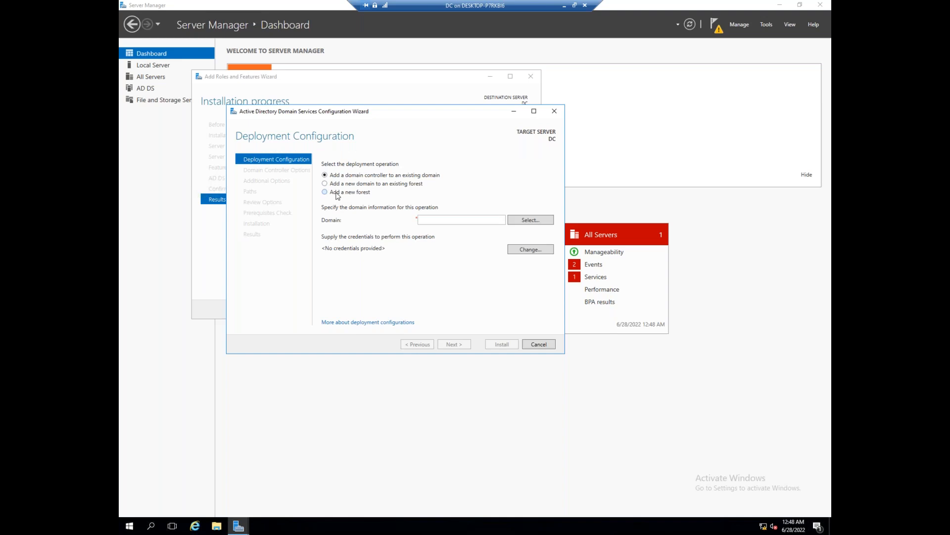
# Create a new forest with root domain iccpinfo.com and set the DSRM password
pyautogui.click(339, 193)
pyautogui.click(478, 220)
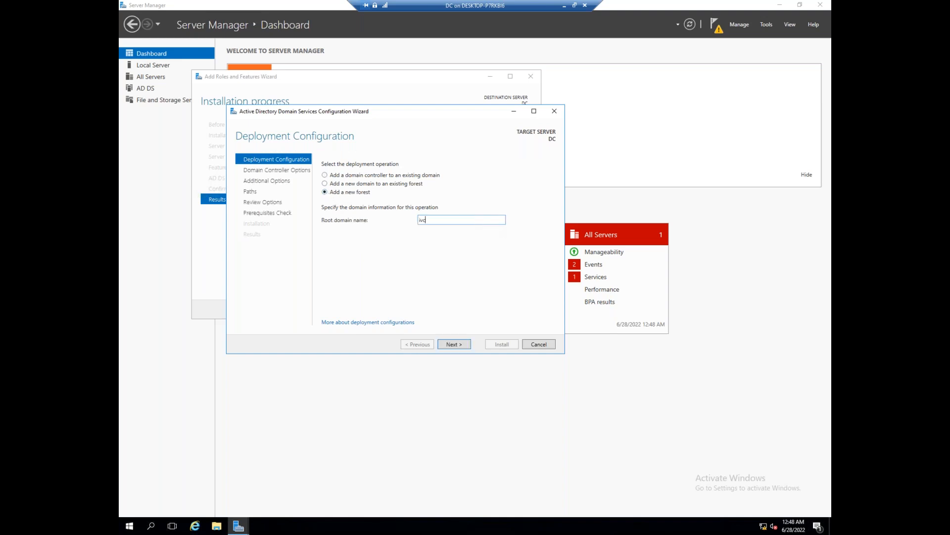
pyautogui.write('iccpinfo.com')
pyautogui.click(452, 345)
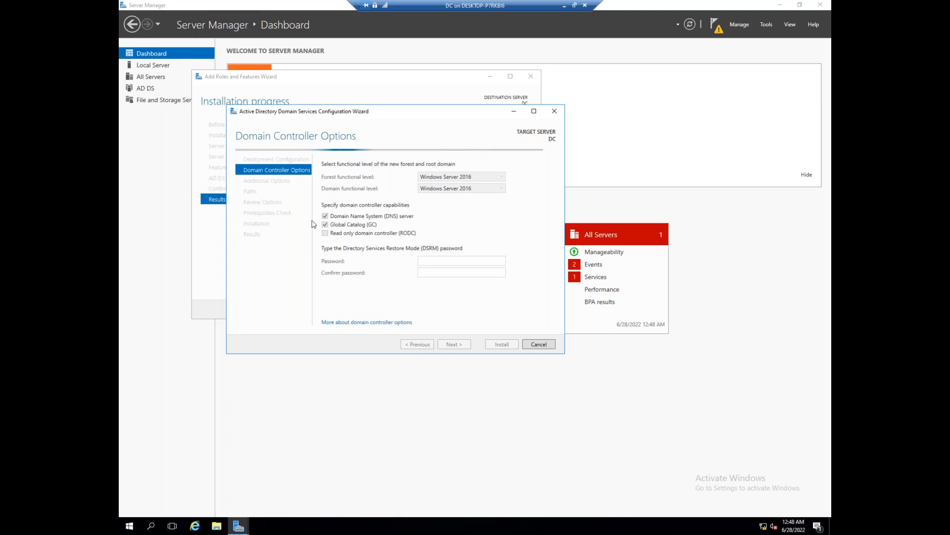
pyautogui.click(430, 260)
pyautogui.write('••••••')
pyautogui.press('Tab')
pyautogui.write('•••••••')
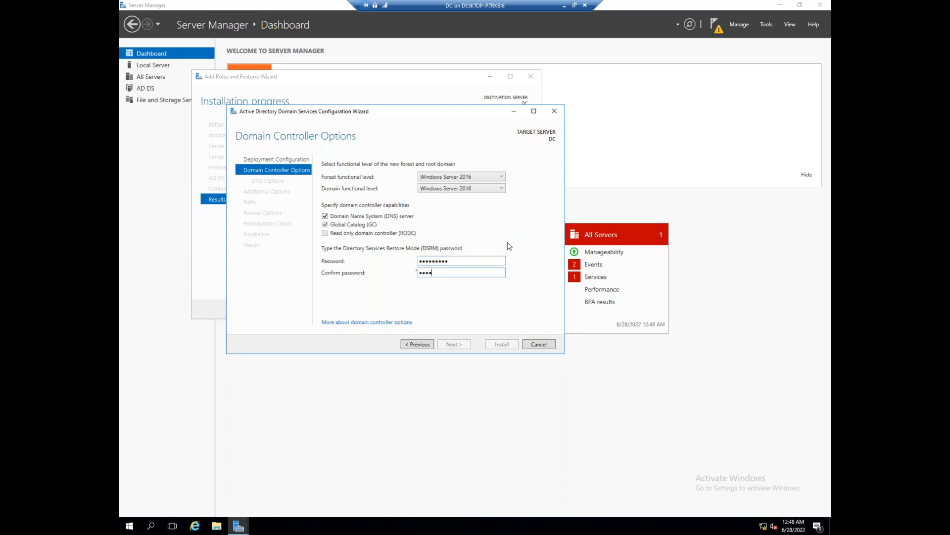
pyautogui.write('••')
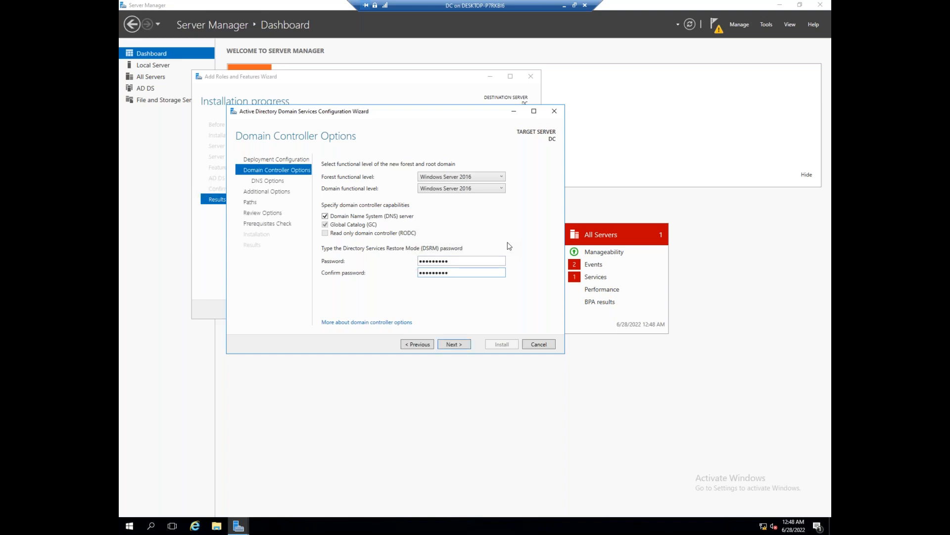
pyautogui.click(453, 344)
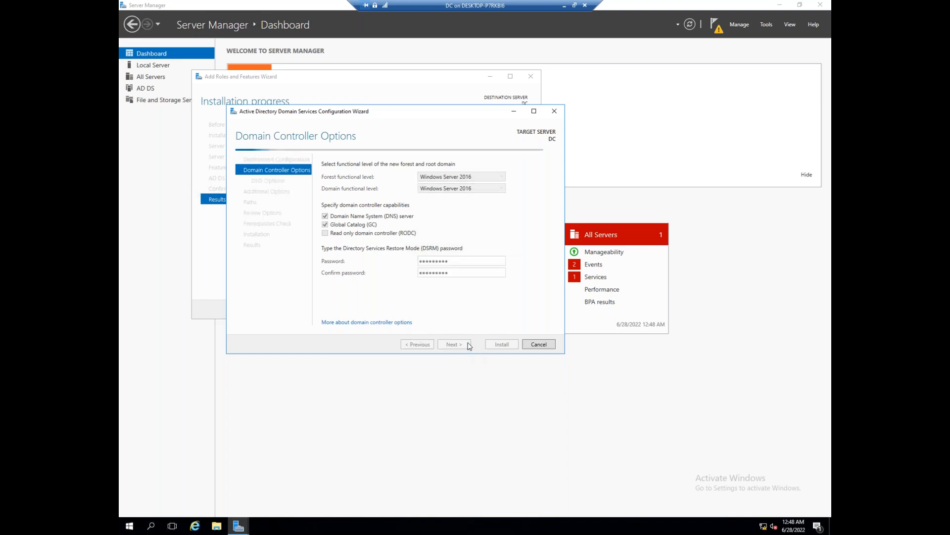
# Accept the DNS options, ICCPINFO NetBIOS name and default paths, then start the installation
pyautogui.click(468, 344)
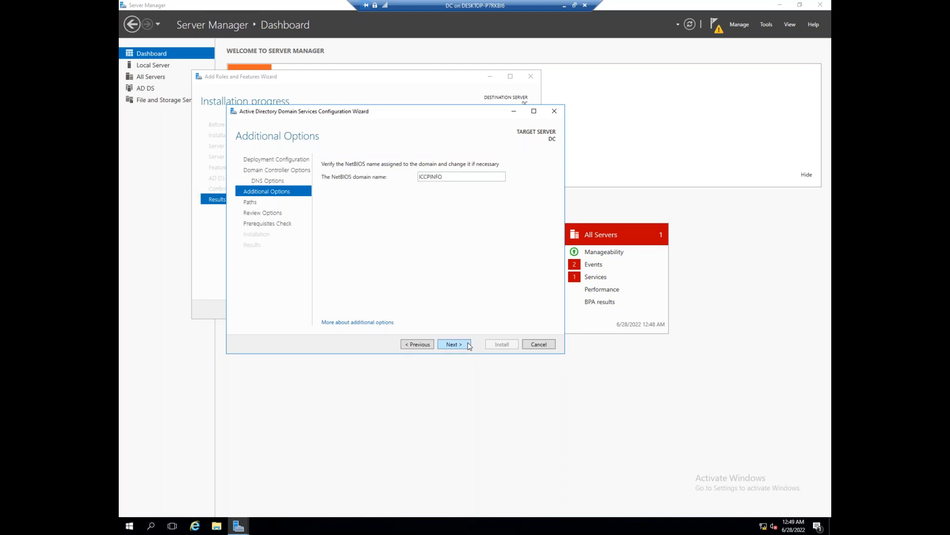
pyautogui.click(468, 344)
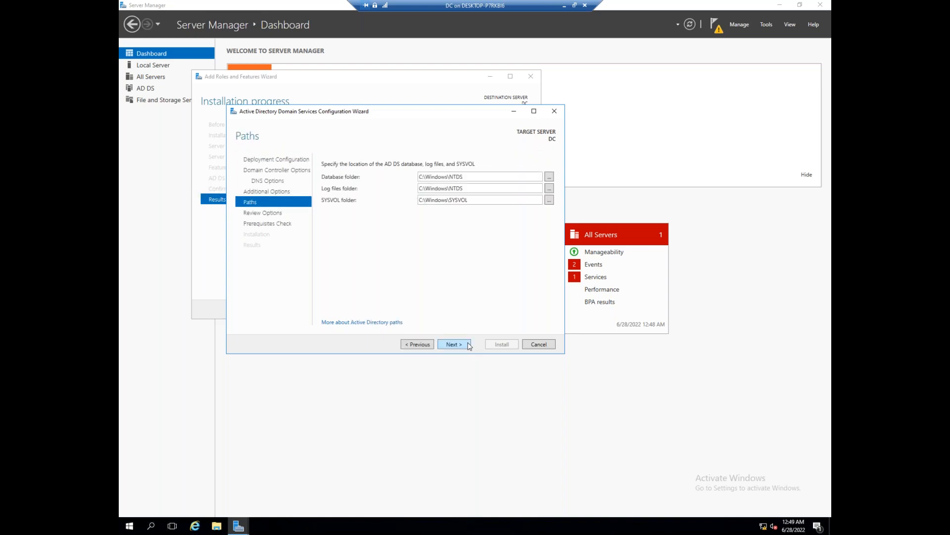
pyautogui.click(469, 344)
pyautogui.click(469, 345)
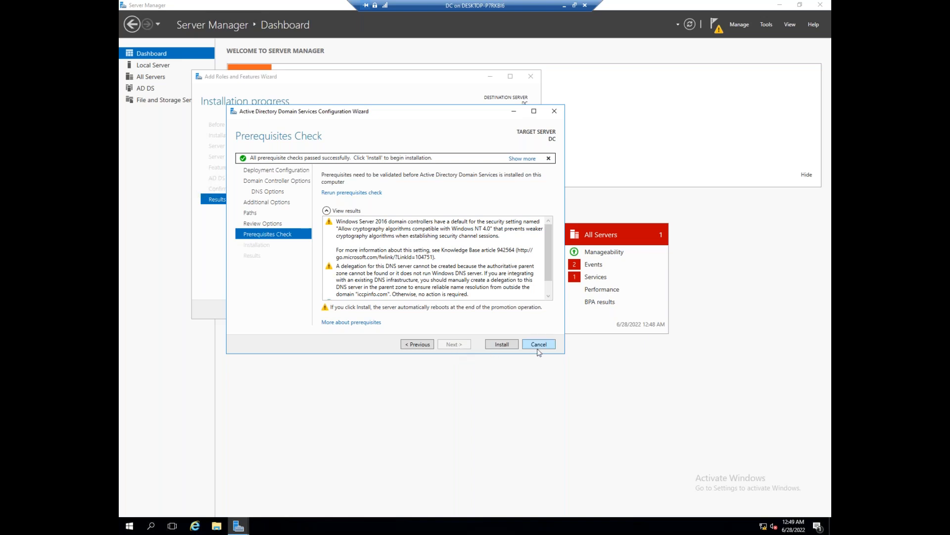
pyautogui.click(503, 347)
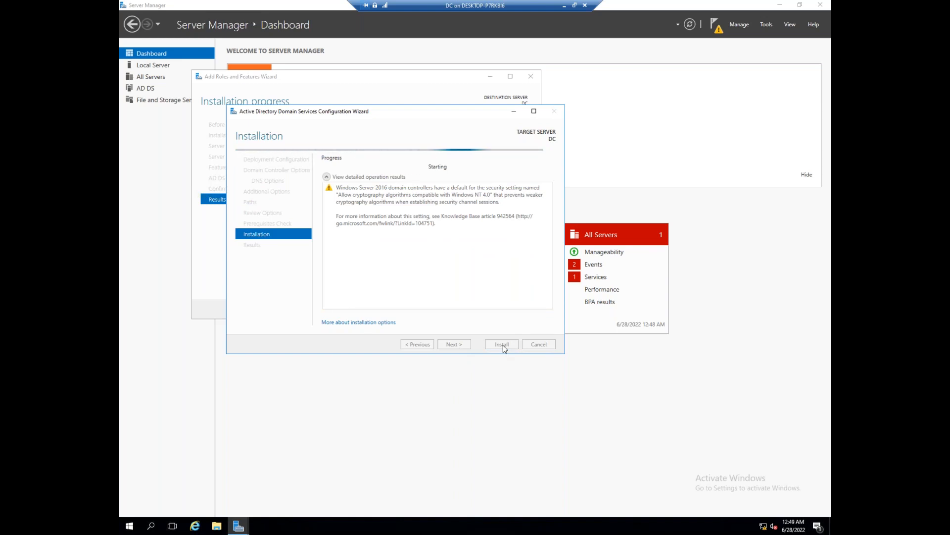
# From the DC's Run prompt, ping the client at 192.168.1.2
pyautogui.press('super+r')
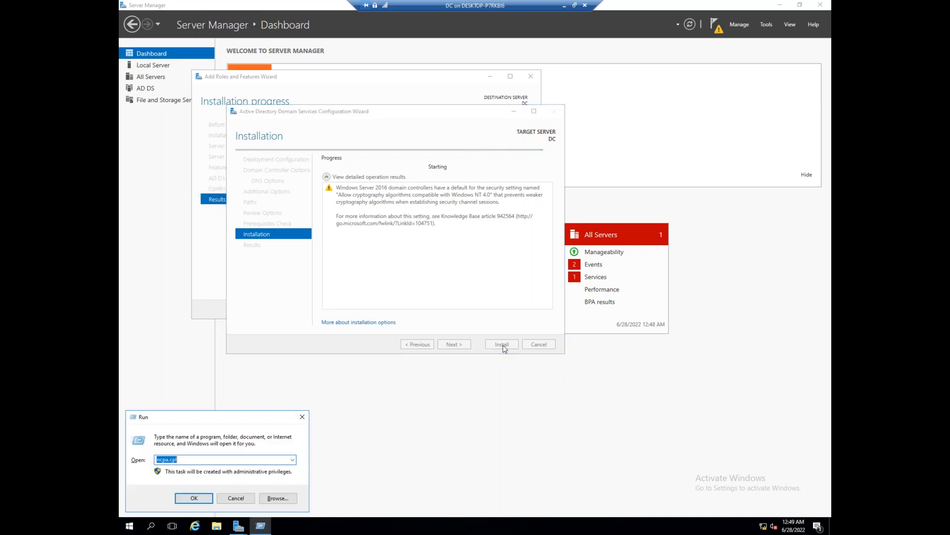
pyautogui.write('ping')
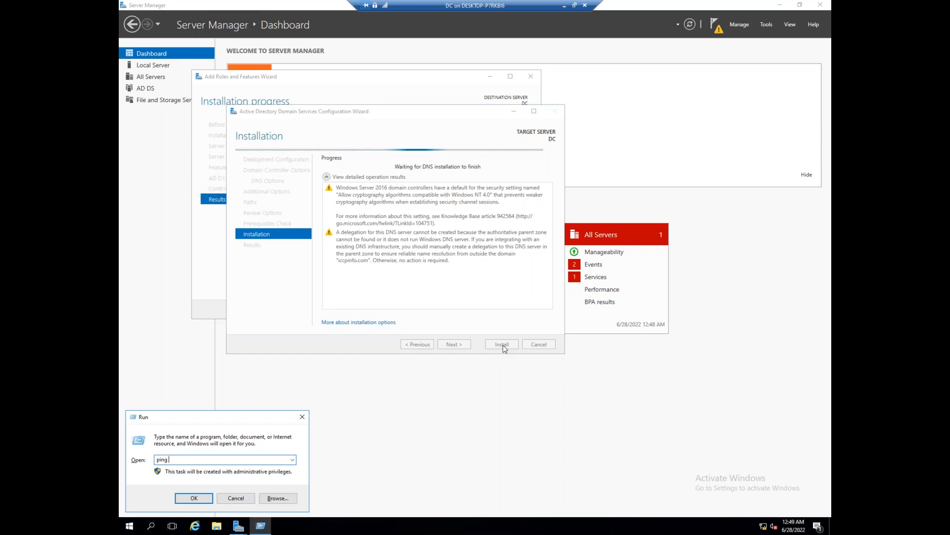
pyautogui.hotkey('ctrl', 'z')
pyautogui.press('BackSpace')
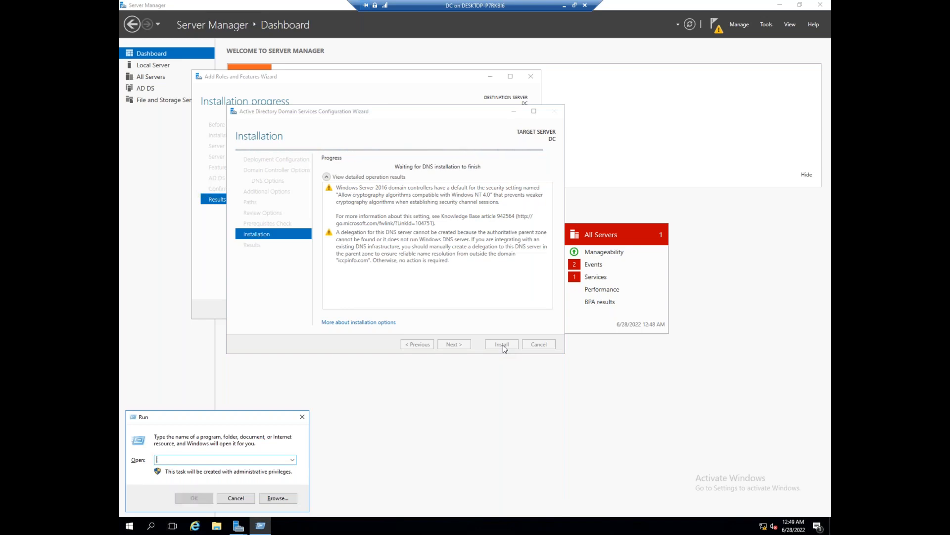
pyautogui.hotkey('ctrl', 'z')
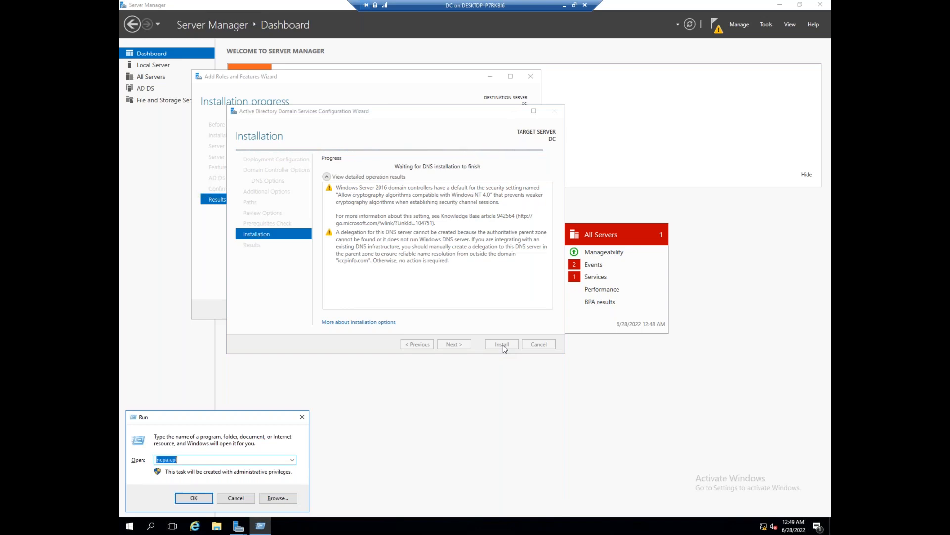
pyautogui.hotkey('ctrl', 'z')
pyautogui.write('192.168.1.1')
pyautogui.press('Return')
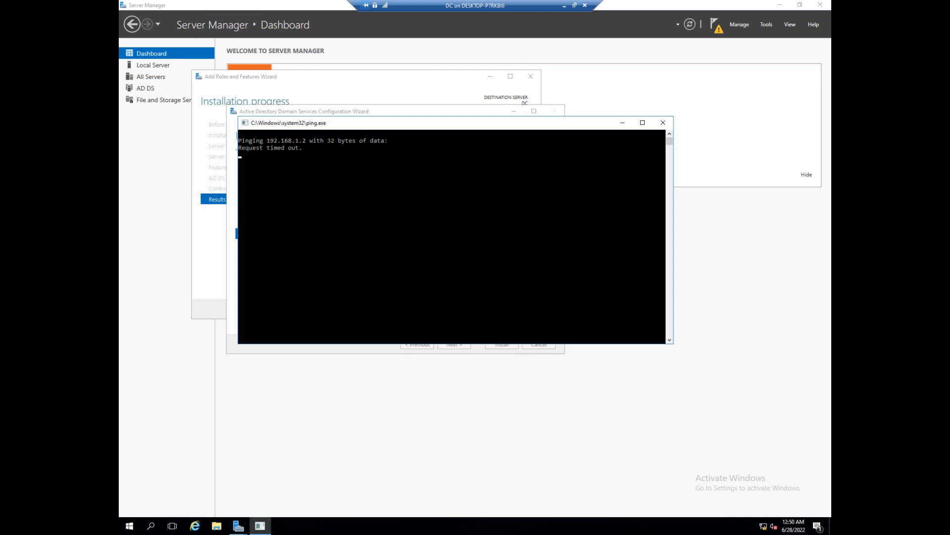
# Rerun the ping against 192.168.1.3, then close its ping window
pyautogui.press('super+r')
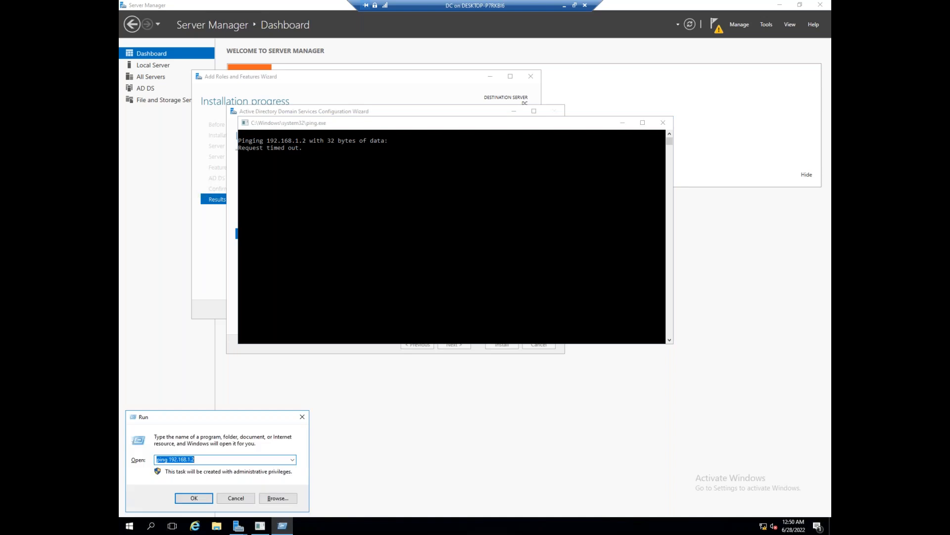
pyautogui.click(195, 460)
pyautogui.press('BackSpace')
pyautogui.write('1')
pyautogui.press('Return')
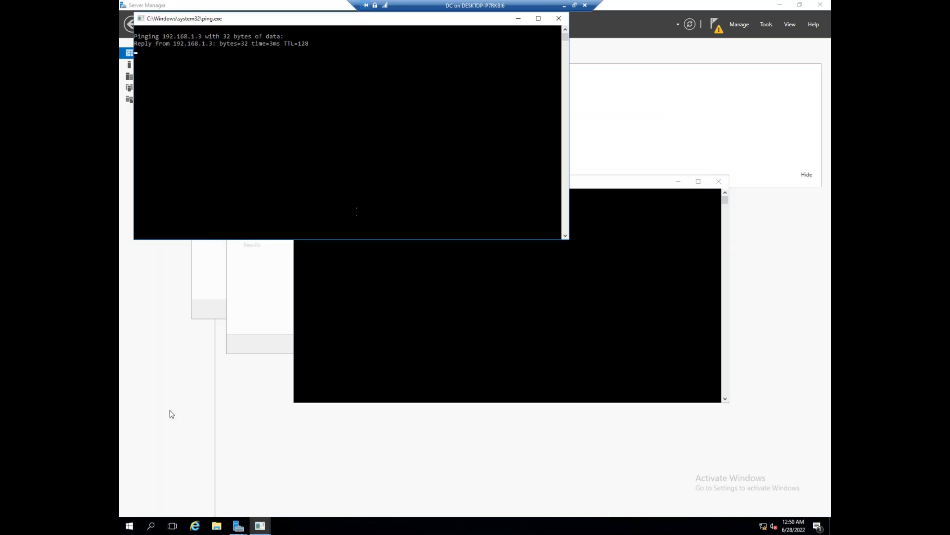
pyautogui.click(410, 289)
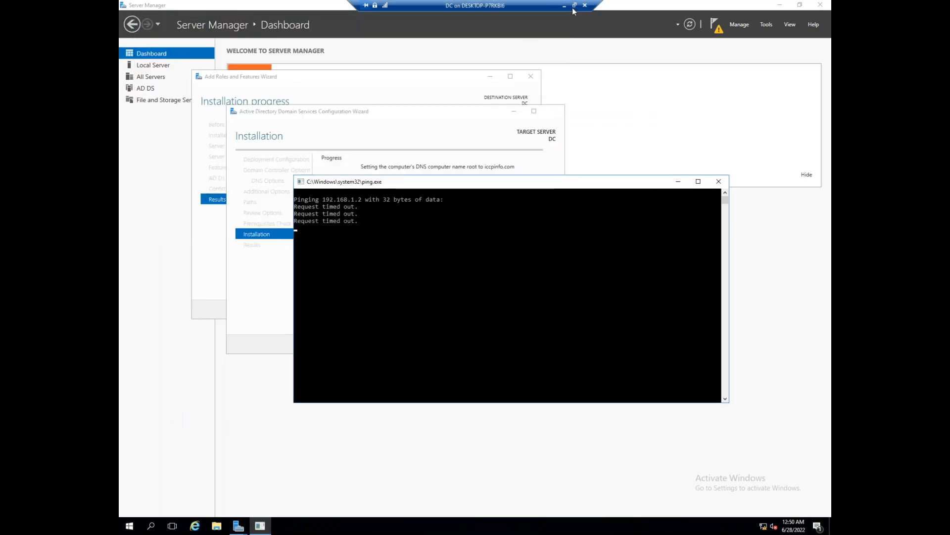
# Minimize the DC session and switch to the Node2 virtual machine
pyautogui.click(565, 7)
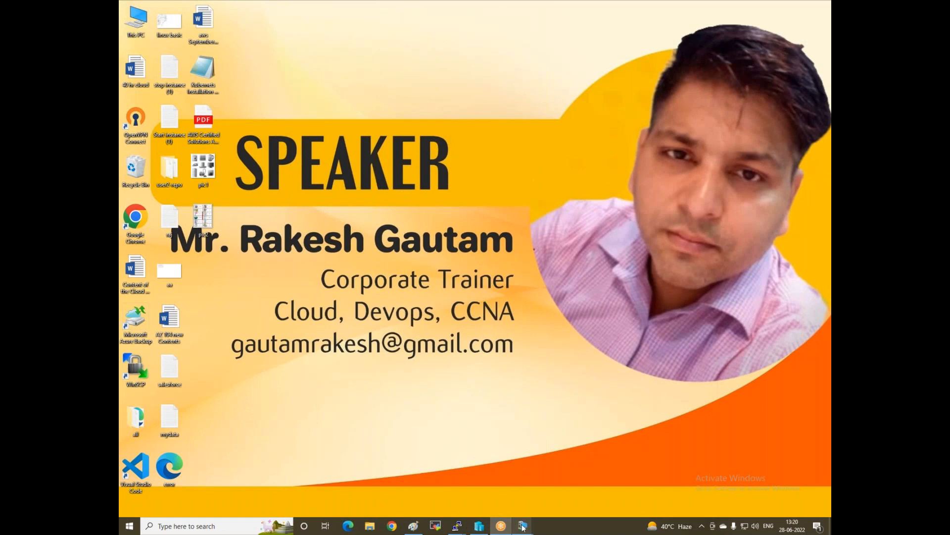
pyautogui.moveTo(523, 528)
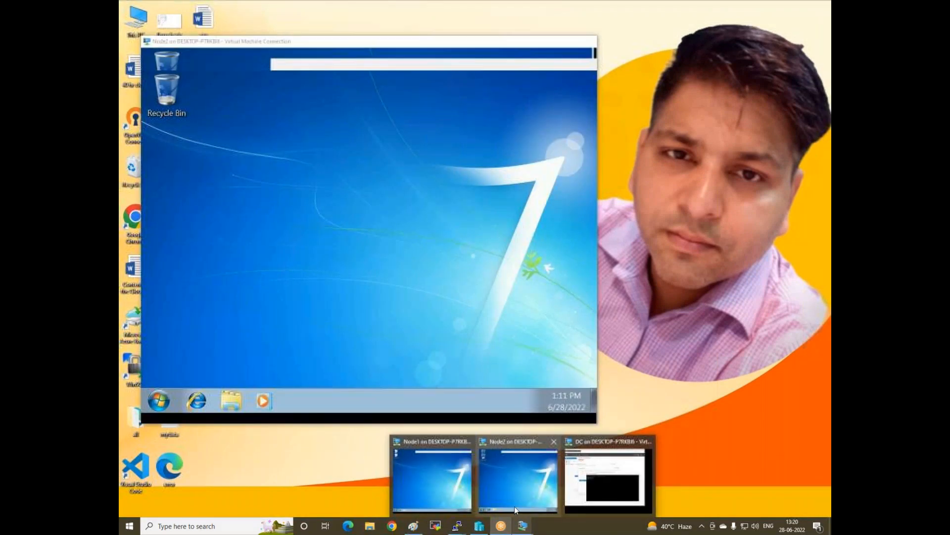
pyautogui.click(514, 506)
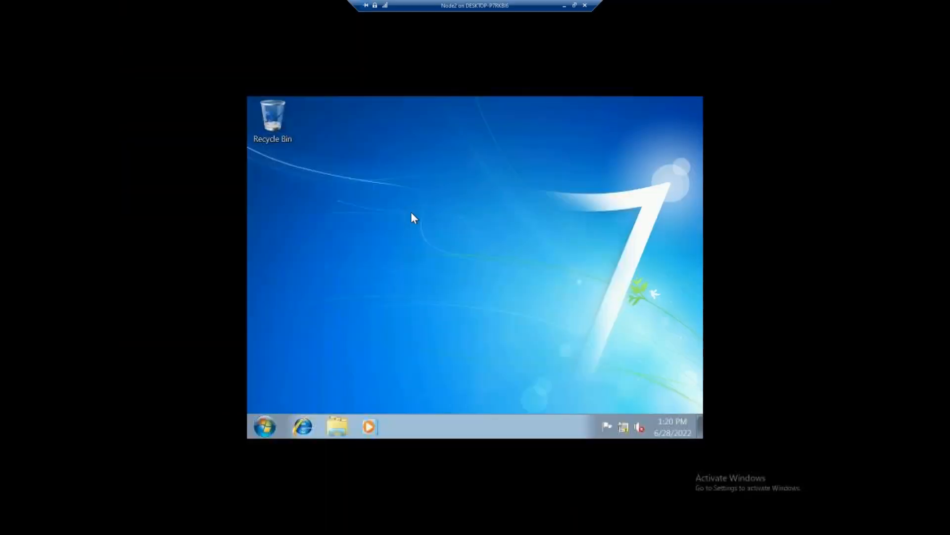
# Open Windows Firewall on Node2 through a Start menu search for 'win'
pyautogui.click(266, 427)
pyautogui.write('win')
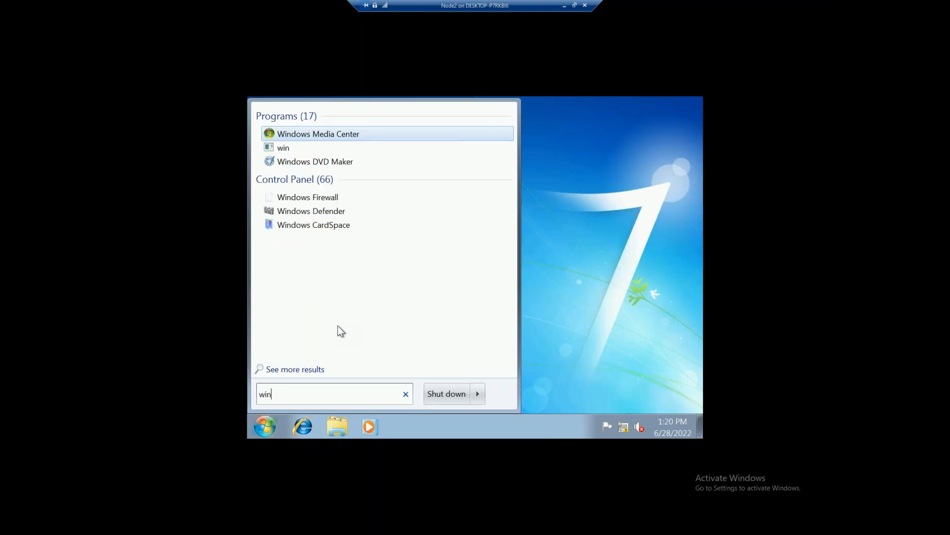
pyautogui.click(312, 212)
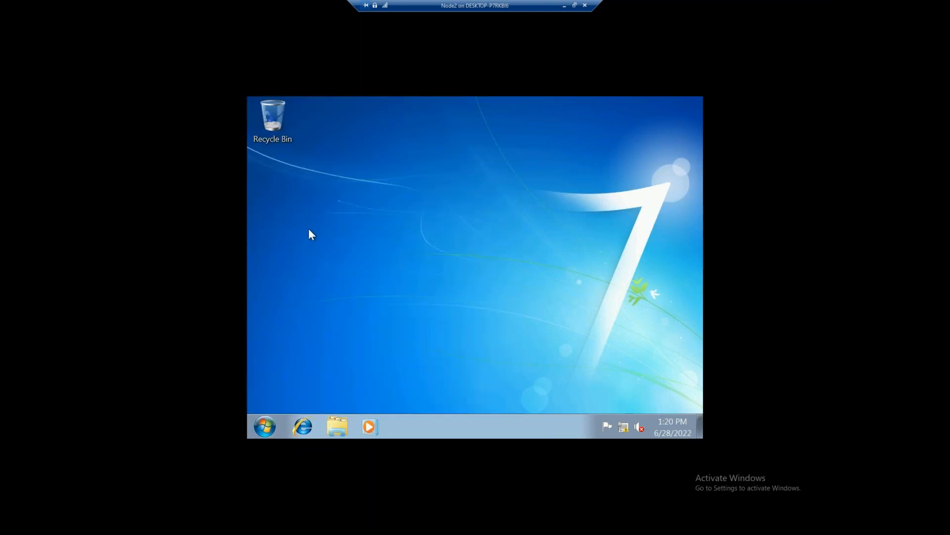
pyautogui.scroll(-3, 337, 267)
pyautogui.scroll(3, 343, 276)
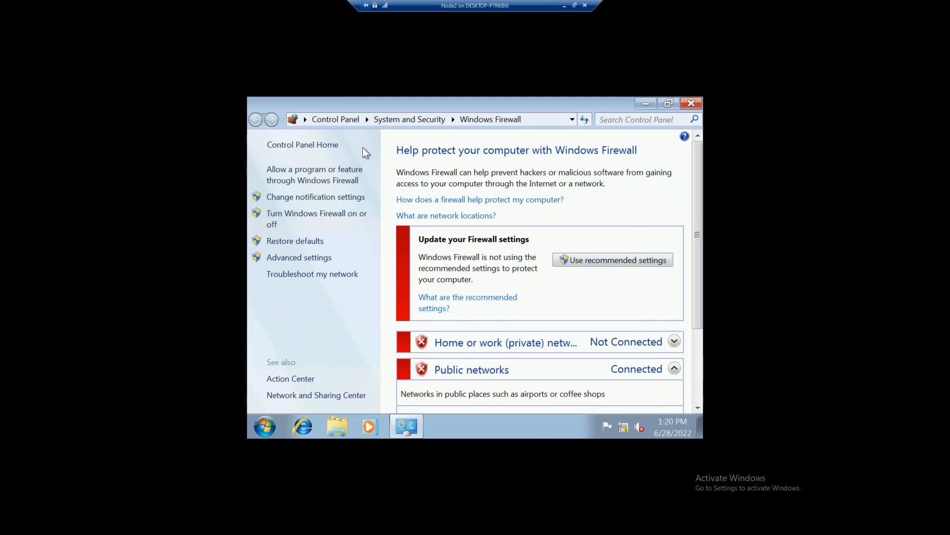
pyautogui.scroll(-3, 415, 156)
pyautogui.scroll(3, 417, 275)
# Enter 'ncpa' in the Run prompt and close the Windows Firewall window
pyautogui.moveTo(667, 434)
pyautogui.press('super+r')
pyautogui.write('ncpa')
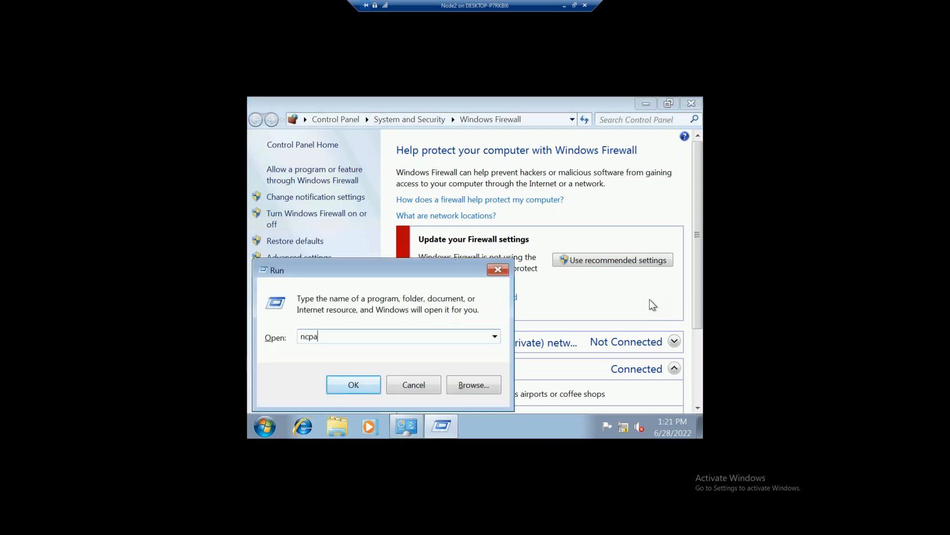
pyautogui.click(692, 103)
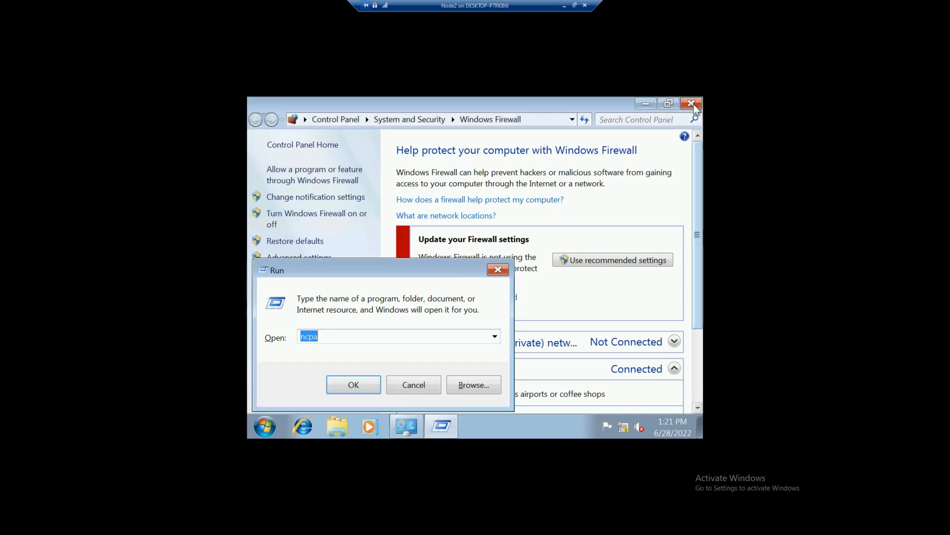
# Set Node2's text size to Medium - 125%, log off, and sign back in
pyautogui.rightClick(451, 162)
pyautogui.click(486, 281)
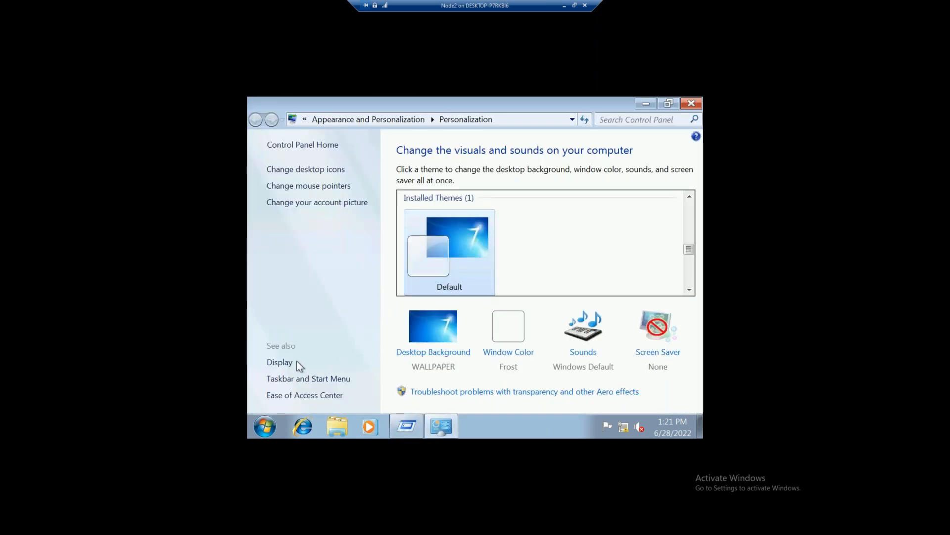
pyautogui.click(280, 363)
pyautogui.click(420, 241)
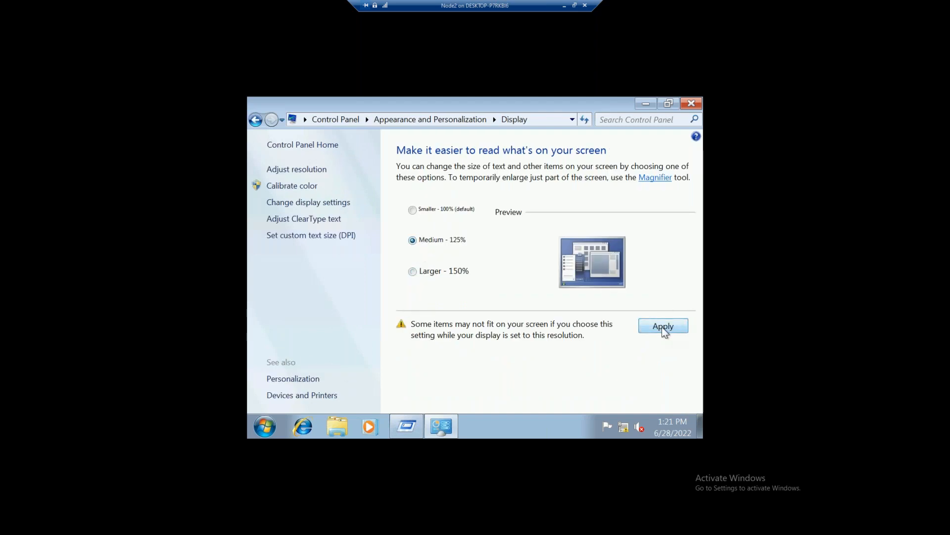
pyautogui.click(661, 326)
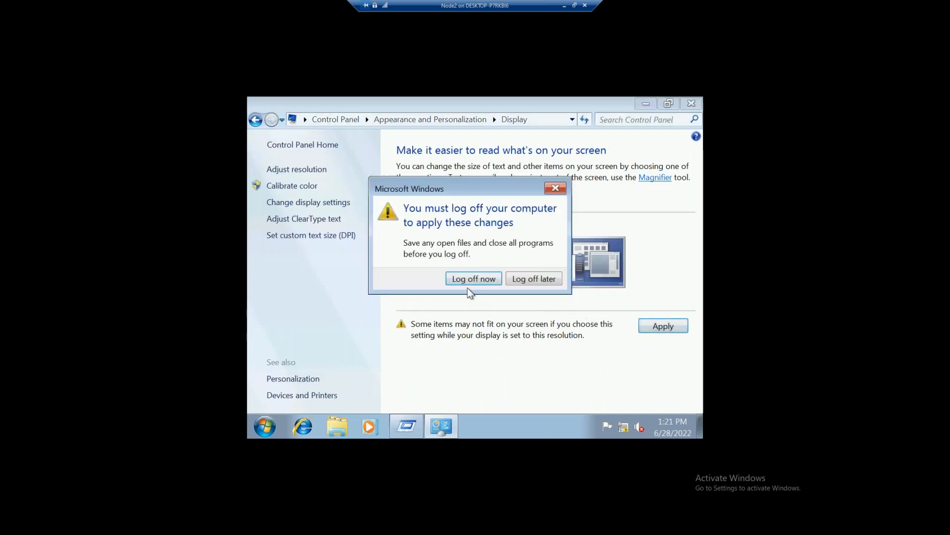
pyautogui.click(468, 282)
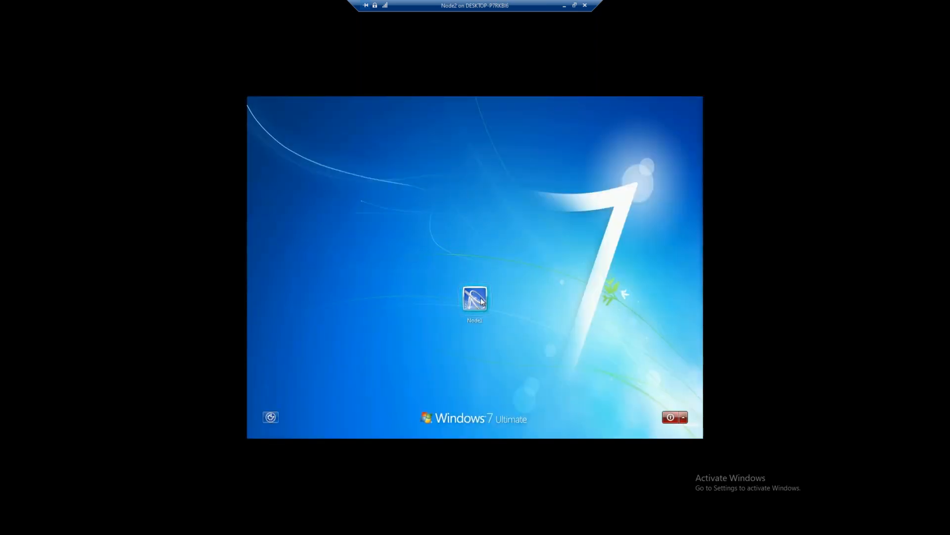
pyautogui.click(480, 298)
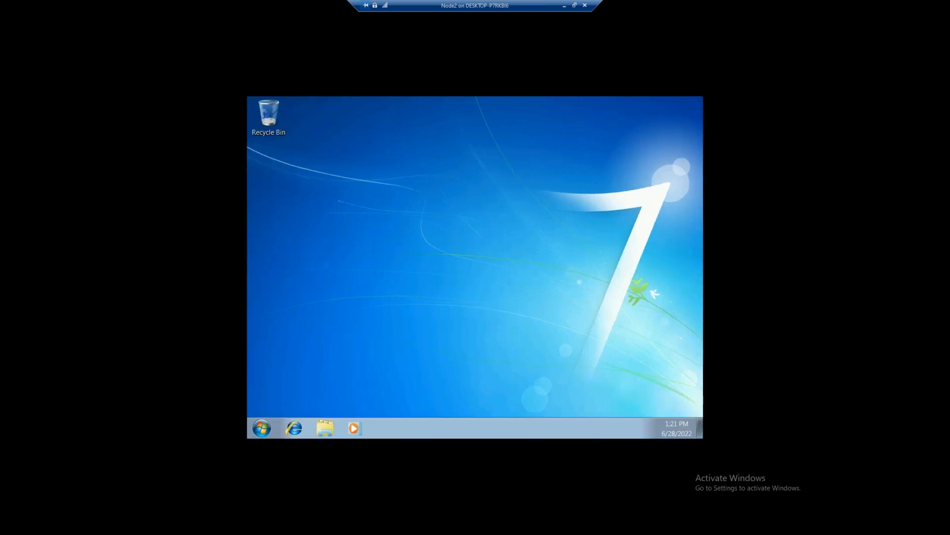
# Check Node2's Local Area Connection IPv4 settings (192.168.1.3, DNS 192.168.1.1) via ncpa.cpl, then close everything
pyautogui.press('super+r')
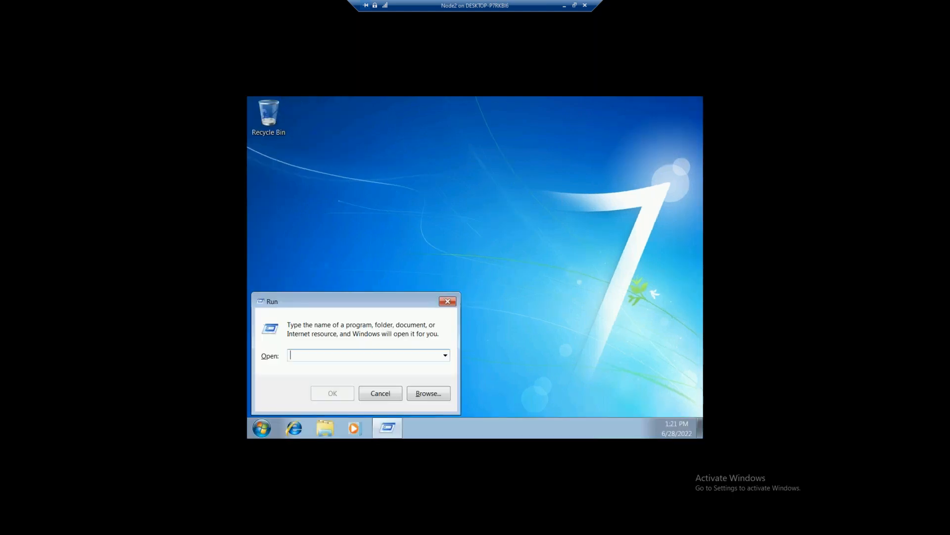
pyautogui.write('ncpa')
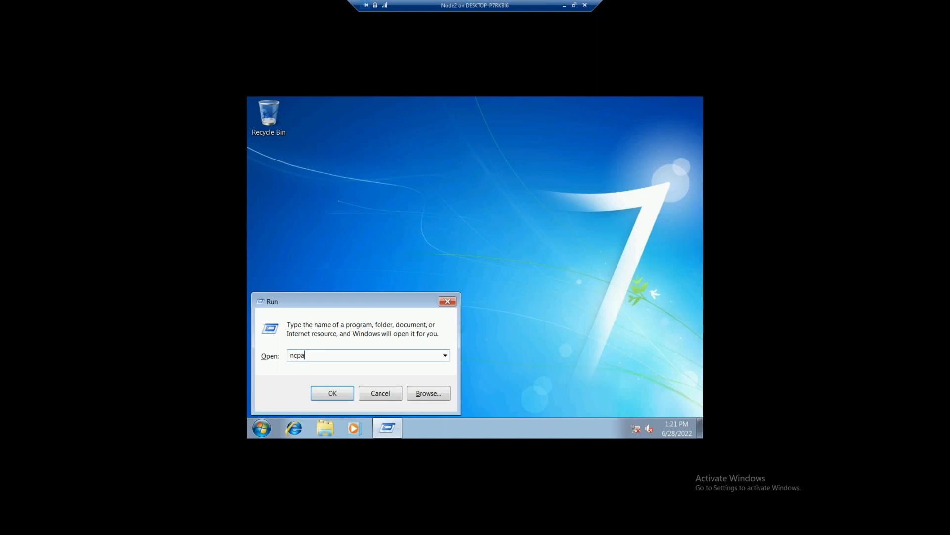
pyautogui.write('.cpl')
pyautogui.press('Return')
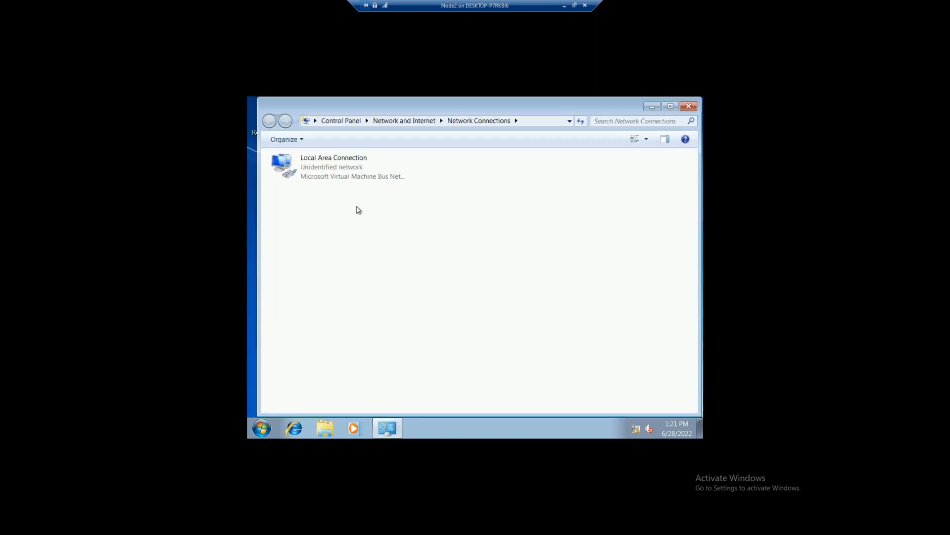
pyautogui.rightClick(360, 162)
pyautogui.click(397, 258)
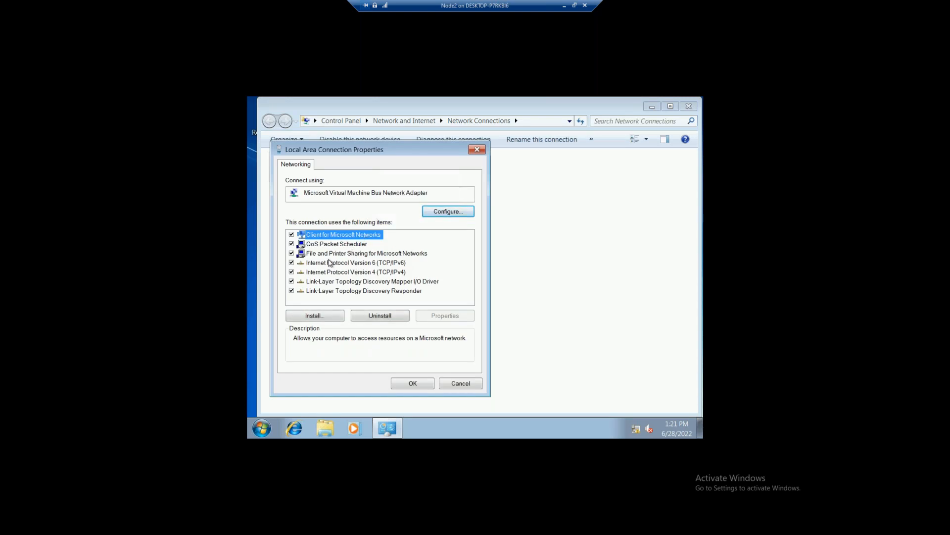
pyautogui.doubleClick(329, 272)
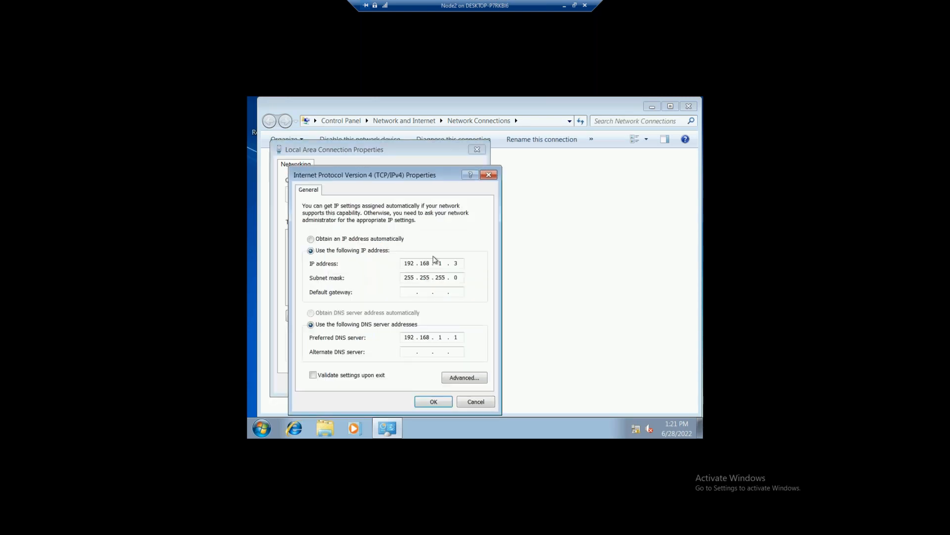
pyautogui.click(488, 175)
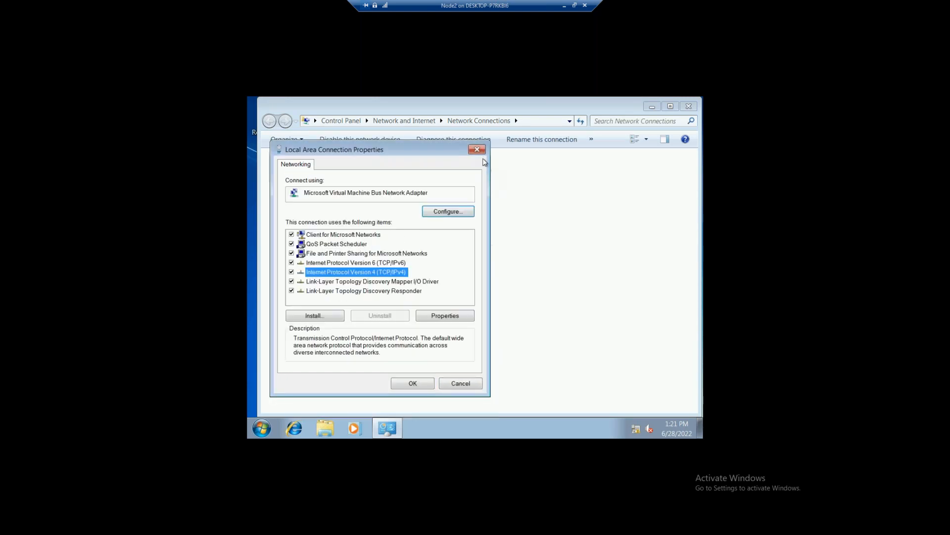
pyautogui.click(477, 150)
pyautogui.click(689, 106)
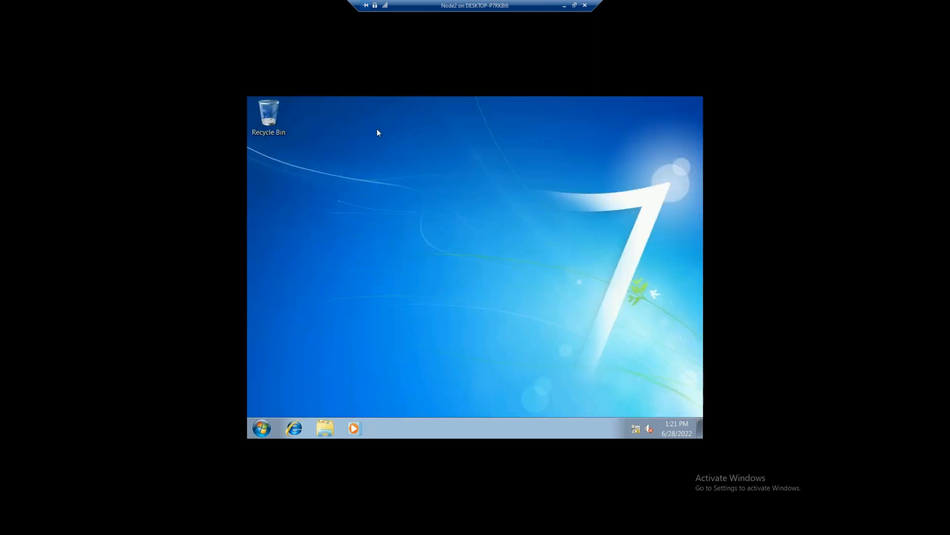
# Switch from the Node2 session to Node1 and search the Start menu for 'win'
pyautogui.click(564, 6)
pyautogui.moveTo(523, 525)
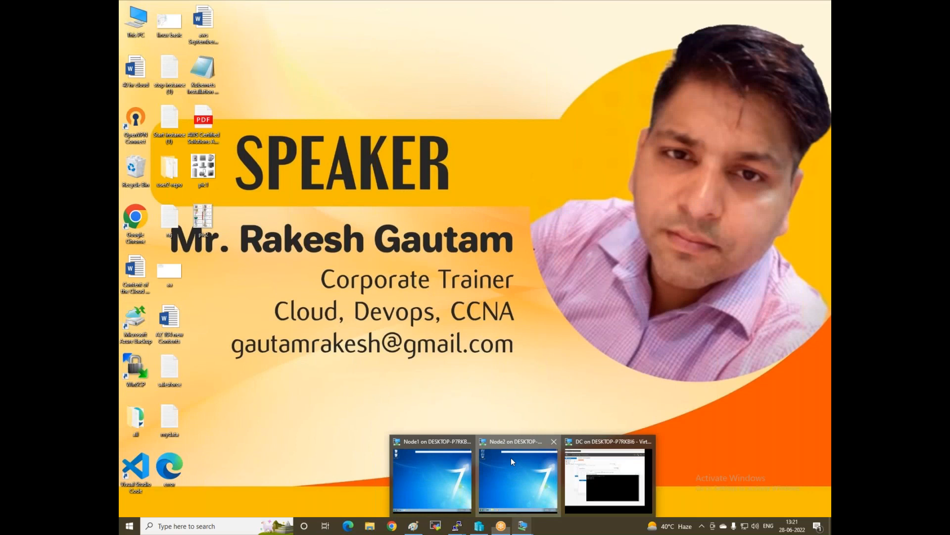
pyautogui.click(511, 457)
pyautogui.click(565, 6)
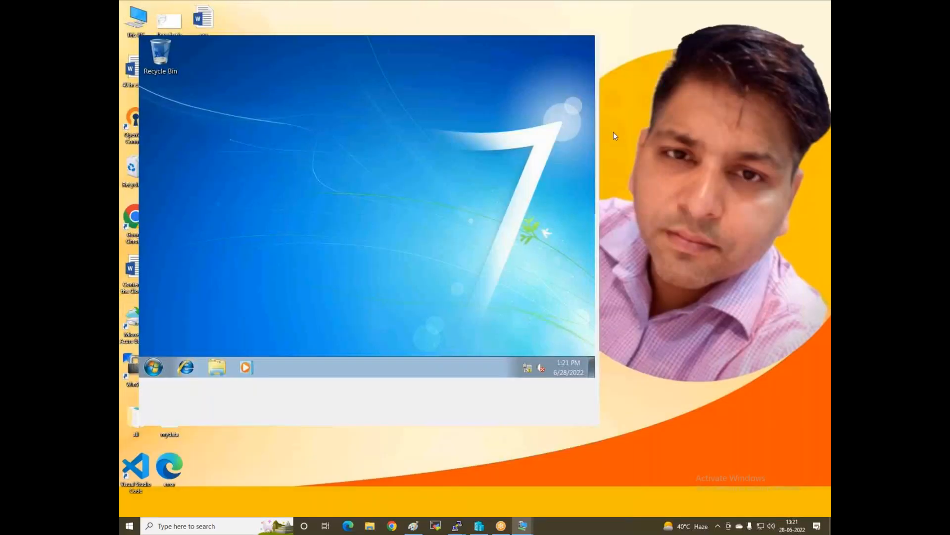
pyautogui.moveTo(529, 526)
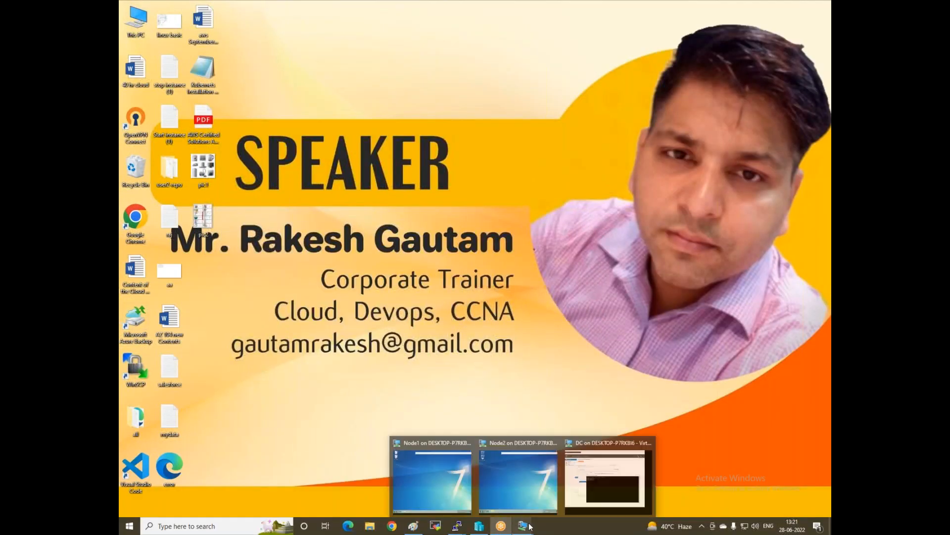
pyautogui.click(417, 473)
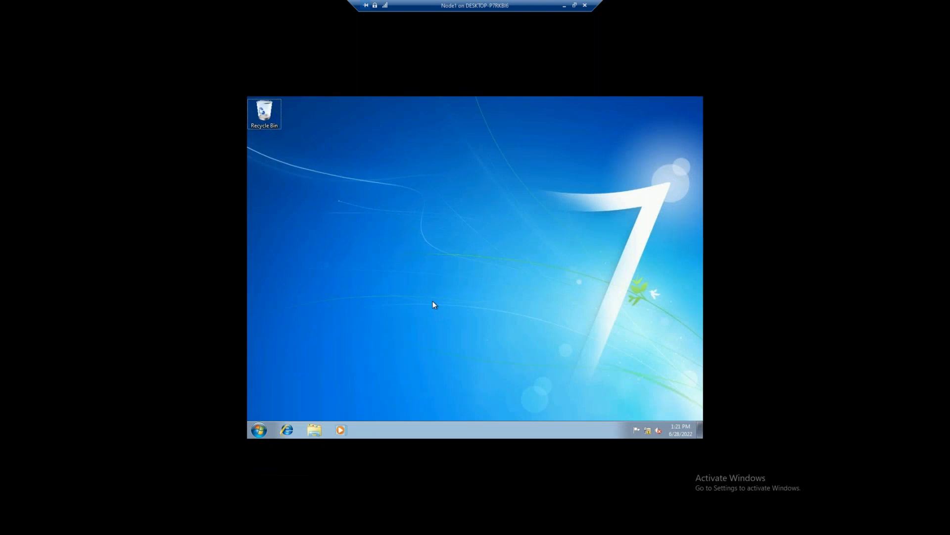
pyautogui.press('super')
pyautogui.write('win')
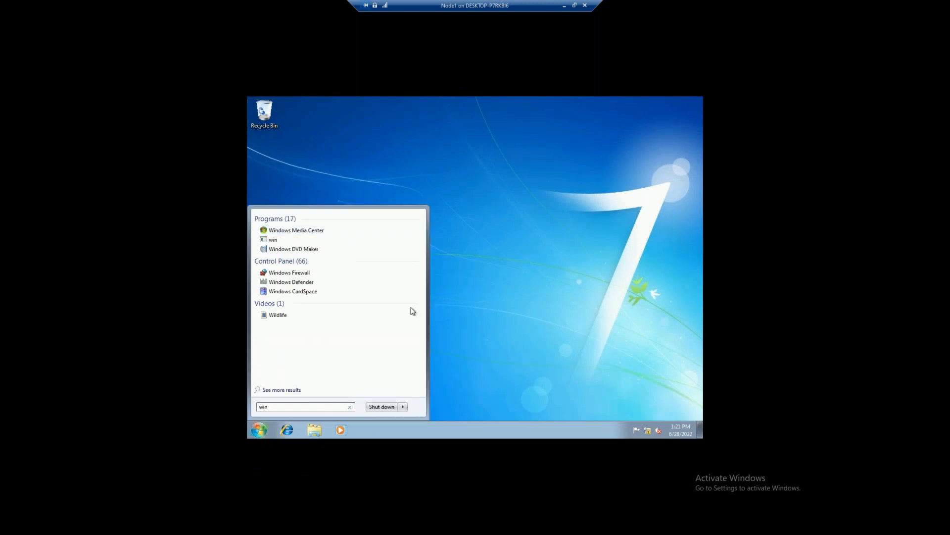
# In Node1's Windows Firewall, select Turn off for both home/work and public networks and apply
pyautogui.click(332, 287)
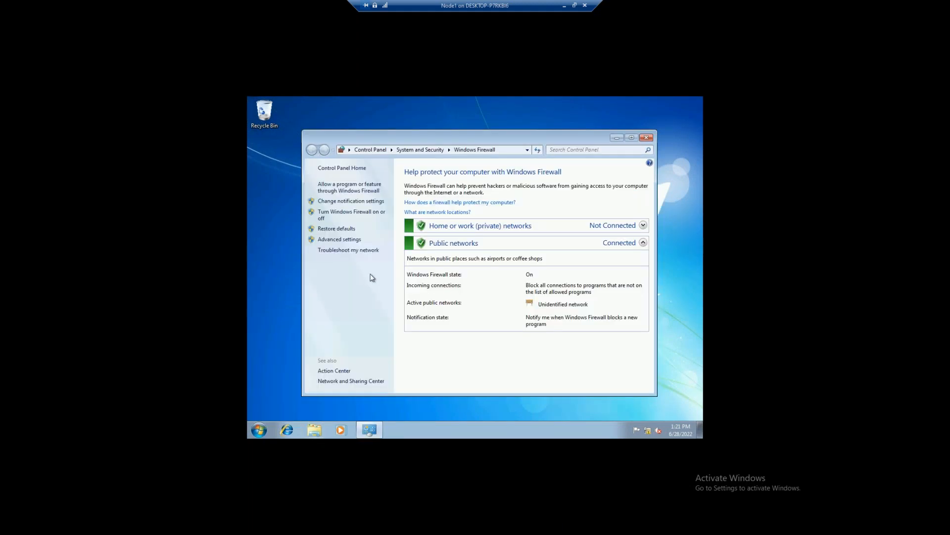
pyautogui.click(342, 213)
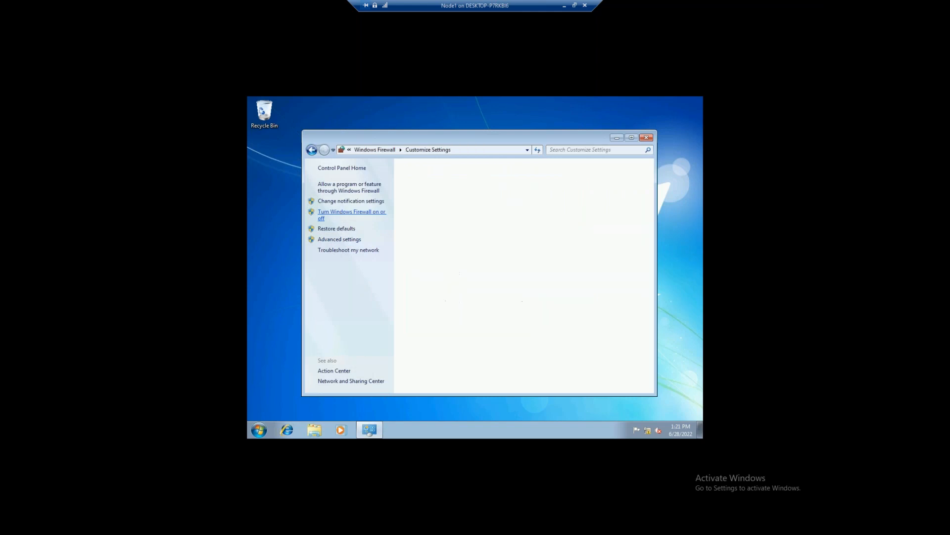
pyautogui.click(378, 294)
pyautogui.click(378, 242)
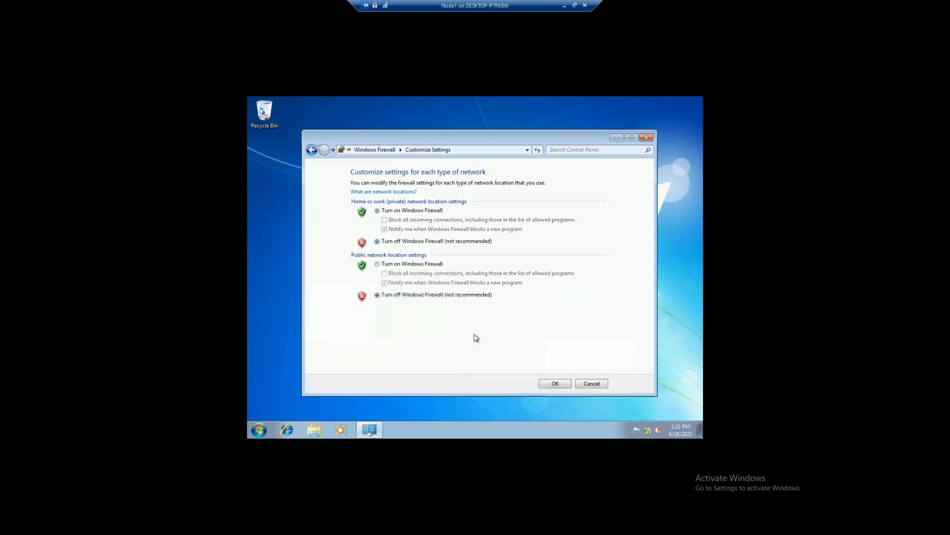
pyautogui.click(555, 383)
pyautogui.click(646, 137)
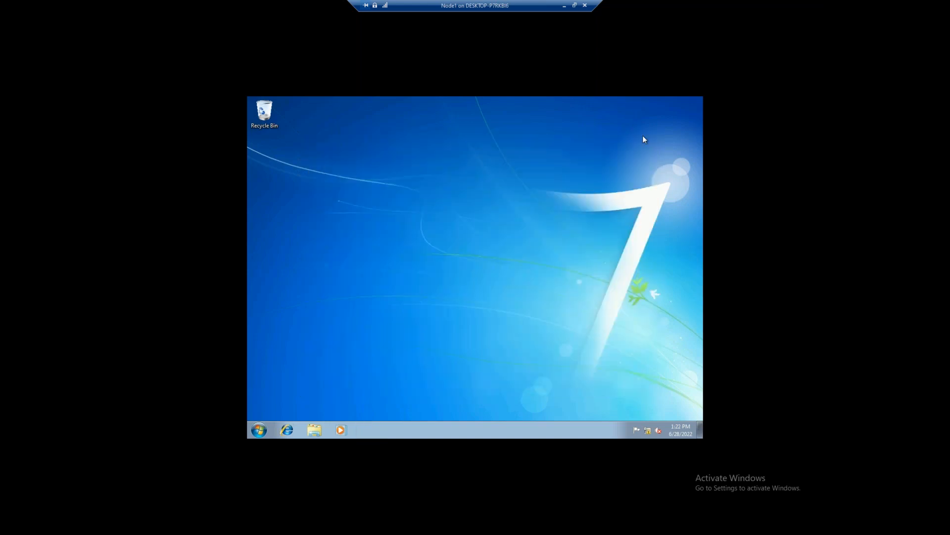
pyautogui.press('super+r')
# Run ping 192.168.1.1, ping 192.168.1.2 and ping 192.168.1.3 from Node1's Run prompt
pyautogui.write('pin')
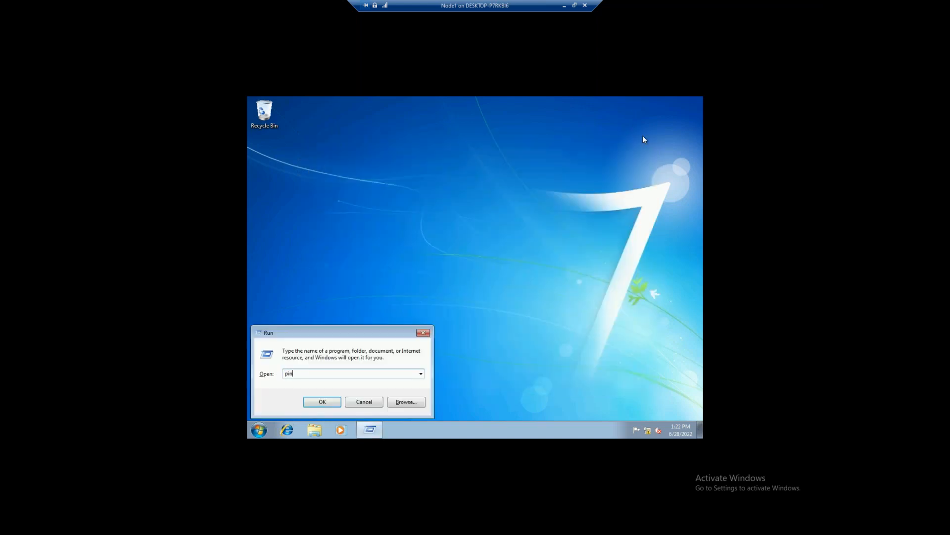
pyautogui.write('g 192.168.1.1')
pyautogui.press('Return')
pyautogui.press('super+r')
pyautogui.write('ping 192.168.1.2')
pyautogui.press('Return')
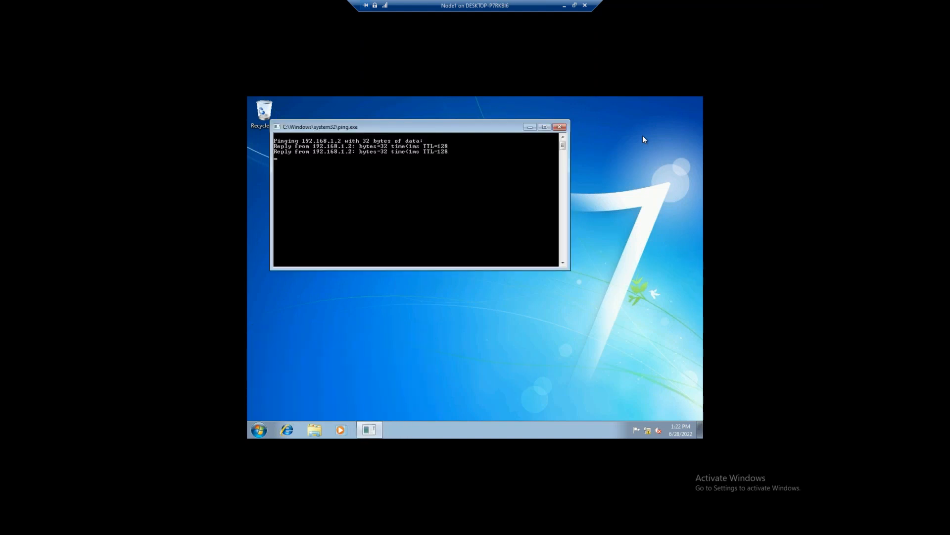
pyautogui.press('super+r')
pyautogui.write('ping 192.168.1.3')
pyautogui.press('Return')
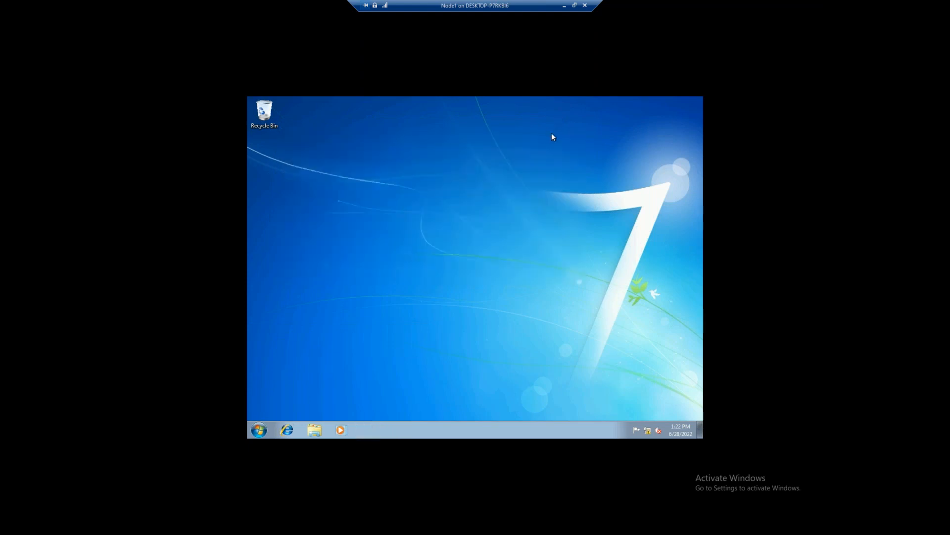
# Minimize Node1, look at the DC still waiting on gpsvc at sign-in, then minimize it too
pyautogui.click(565, 8)
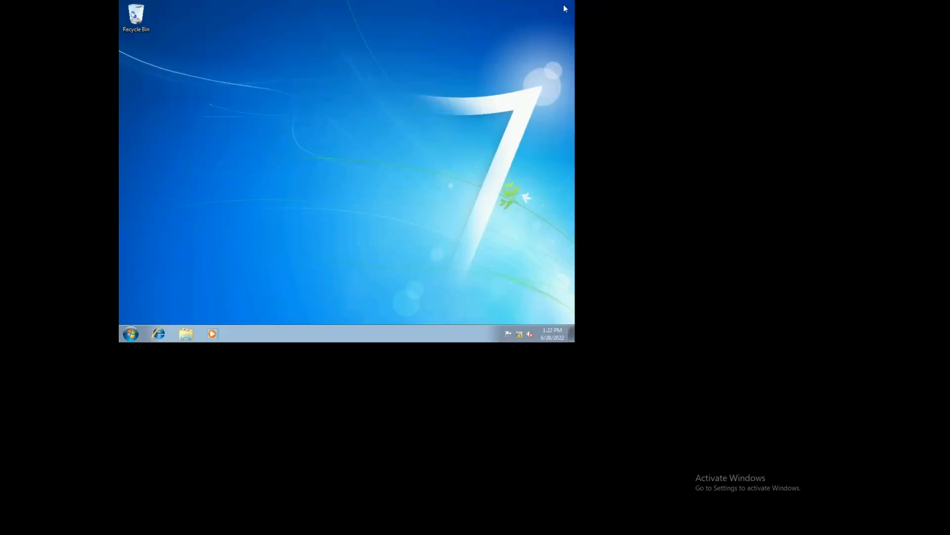
pyautogui.moveTo(518, 524)
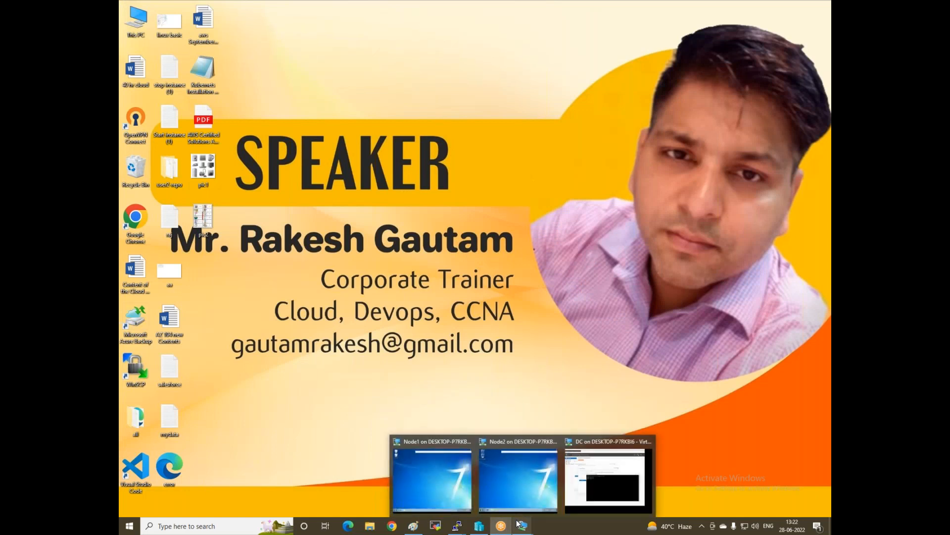
pyautogui.click(612, 478)
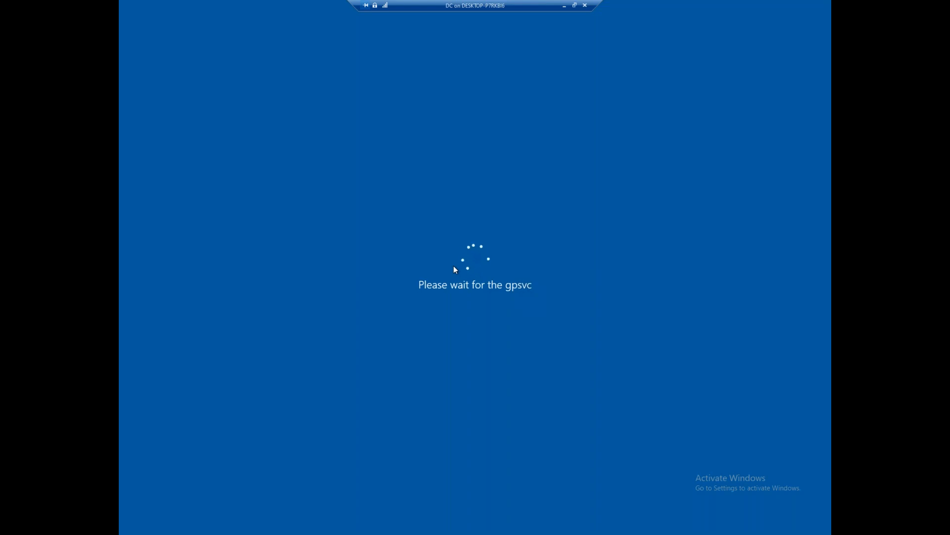
pyautogui.click(564, 6)
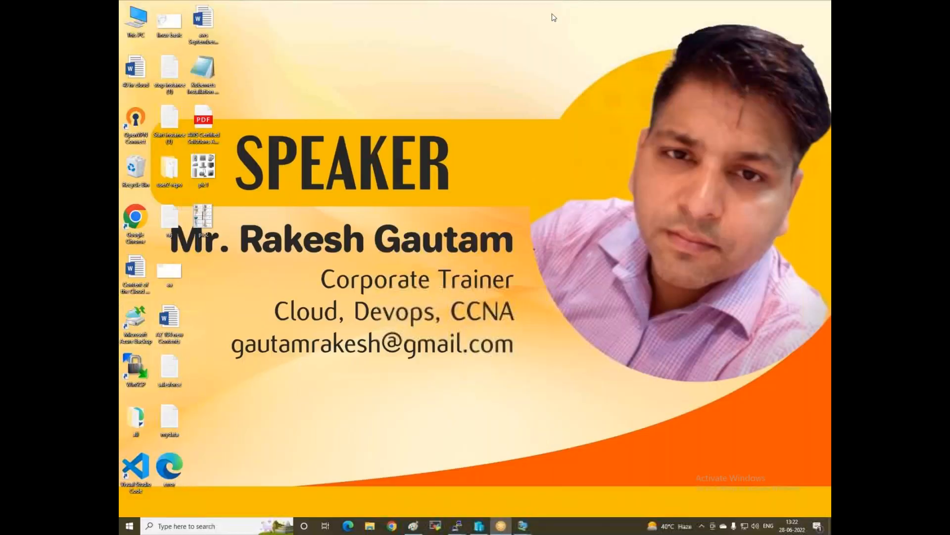
pyautogui.click(413, 527)
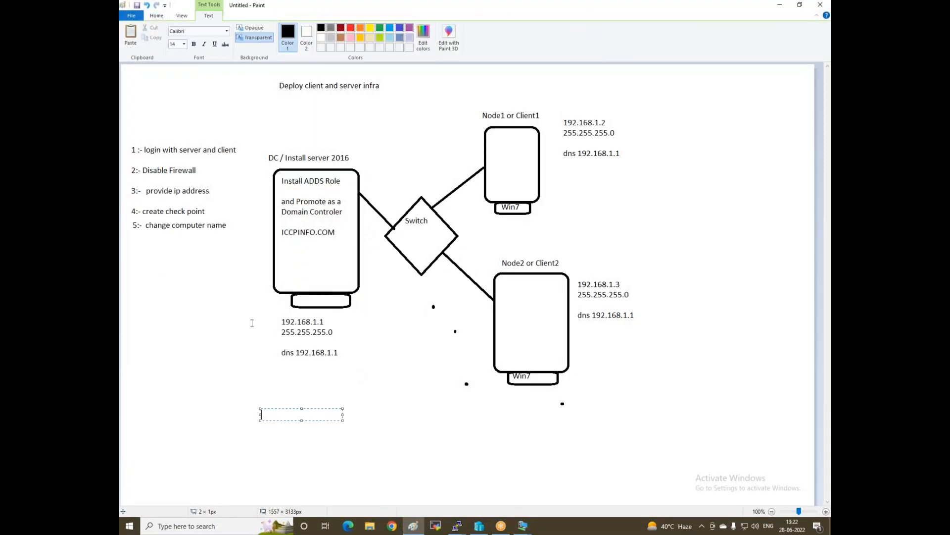
pyautogui.click(653, 150)
pyautogui.click(653, 149)
pyautogui.write('attach nod')
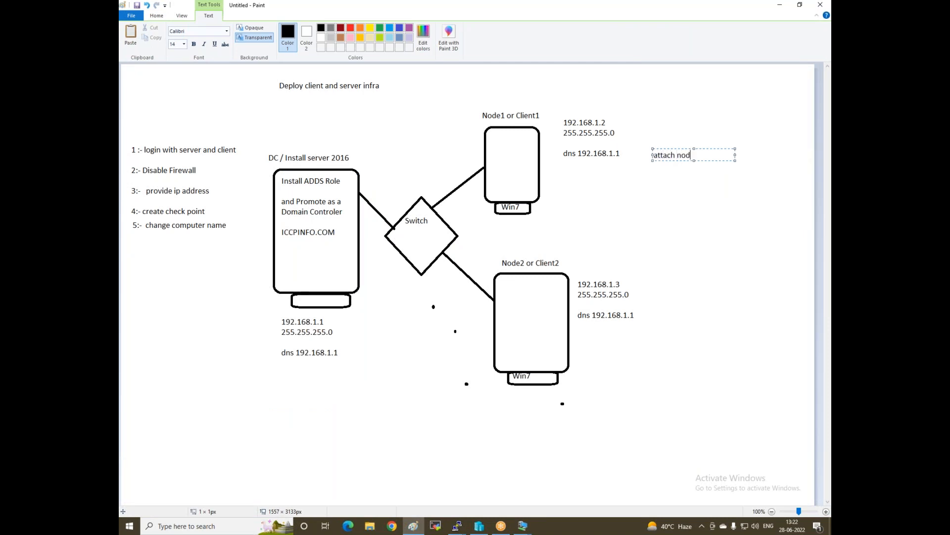
pyautogui.write('e with dc')
pyautogui.click(660, 317)
pyautogui.click(350, 31)
pyautogui.click(374, 92)
pyautogui.moveTo(506, 159)
pyautogui.mouseDown()
pyautogui.moveTo(501, 148)
pyautogui.moveTo(441, 153)
pyautogui.moveTo(360, 202)
pyautogui.moveTo(378, 212)
pyautogui.mouseUp()
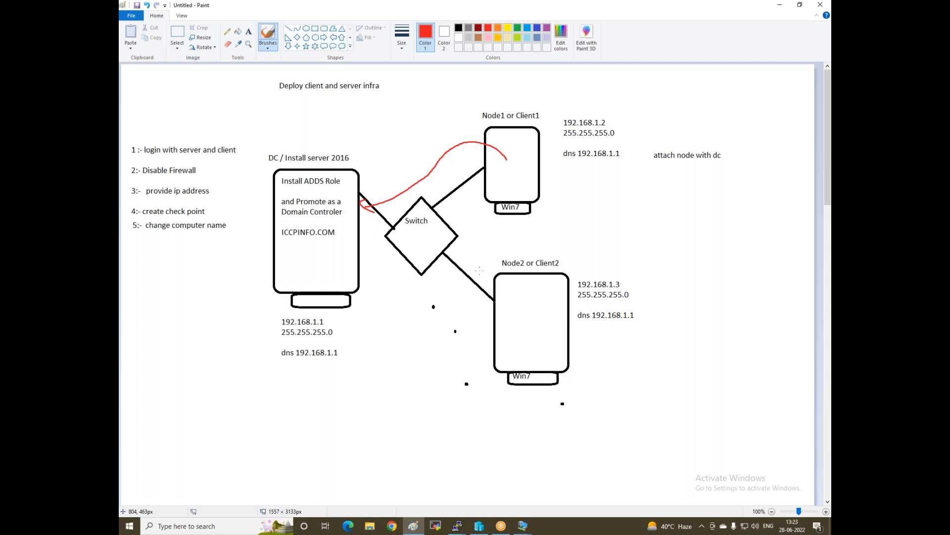
pyautogui.moveTo(515, 288)
pyautogui.mouseDown()
pyautogui.moveTo(490, 313)
pyautogui.moveTo(430, 244)
pyautogui.moveTo(369, 243)
pyautogui.moveTo(377, 251)
pyautogui.mouseUp()
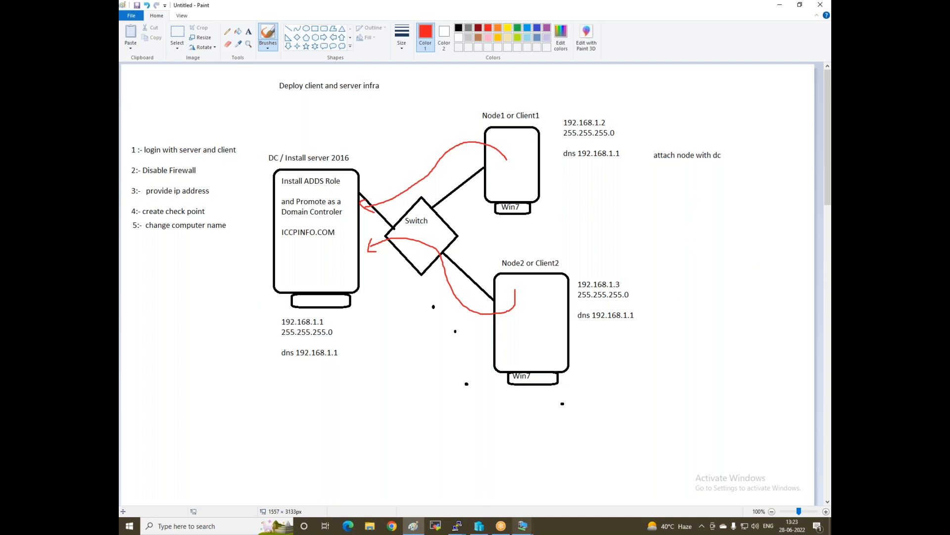
pyautogui.moveTo(523, 525)
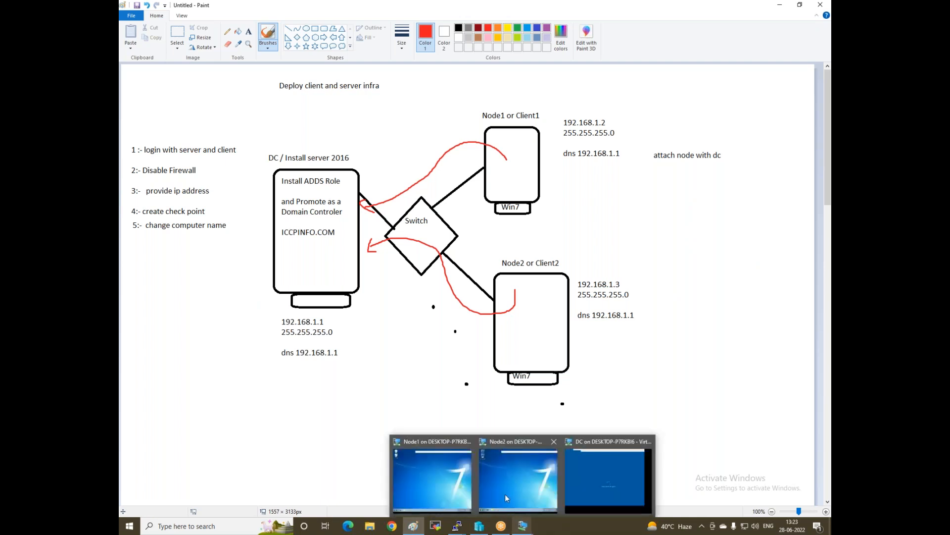
# Open Node1's Computer Name/Domain Changes dialog from Computer Properties and choose Domain membership
pyautogui.click(438, 477)
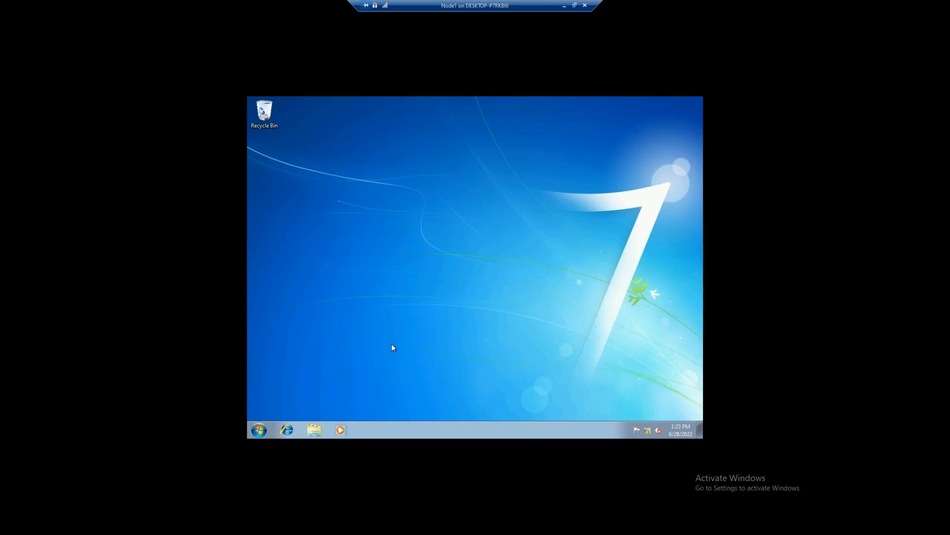
pyautogui.click(314, 429)
pyautogui.rightClick(325, 286)
pyautogui.click(355, 388)
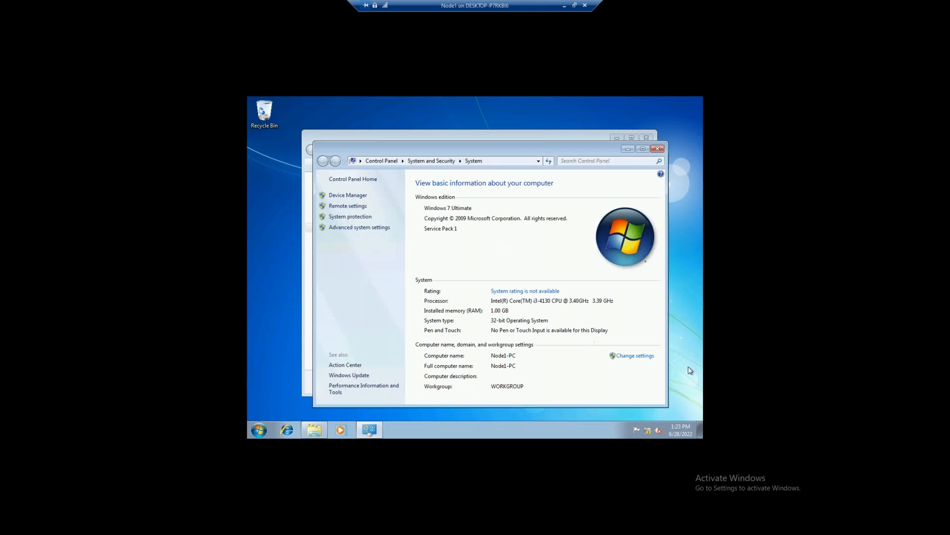
pyautogui.click(647, 361)
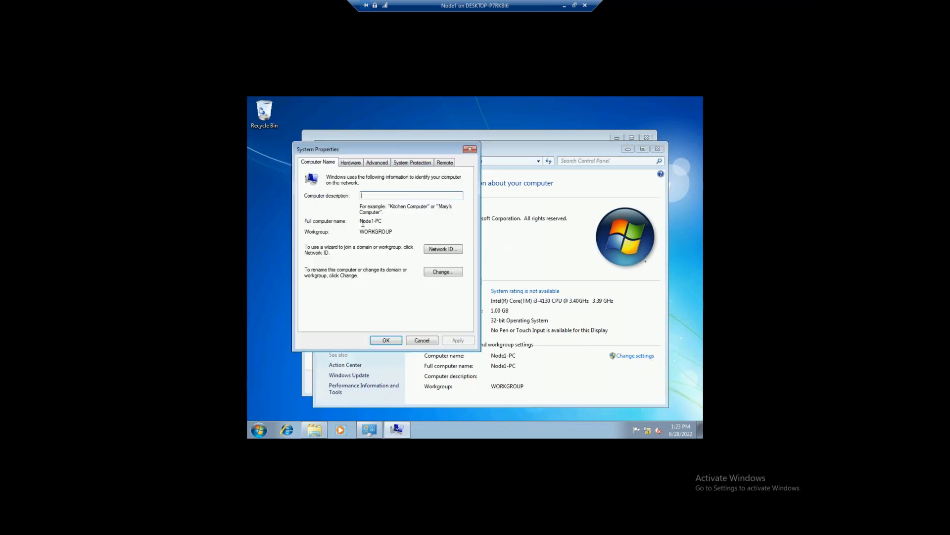
pyautogui.click(443, 273)
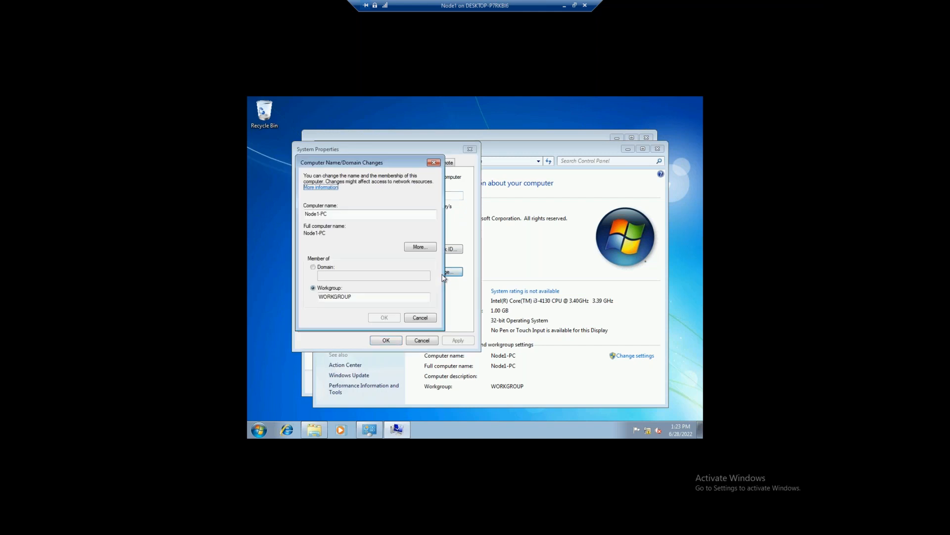
pyautogui.click(314, 267)
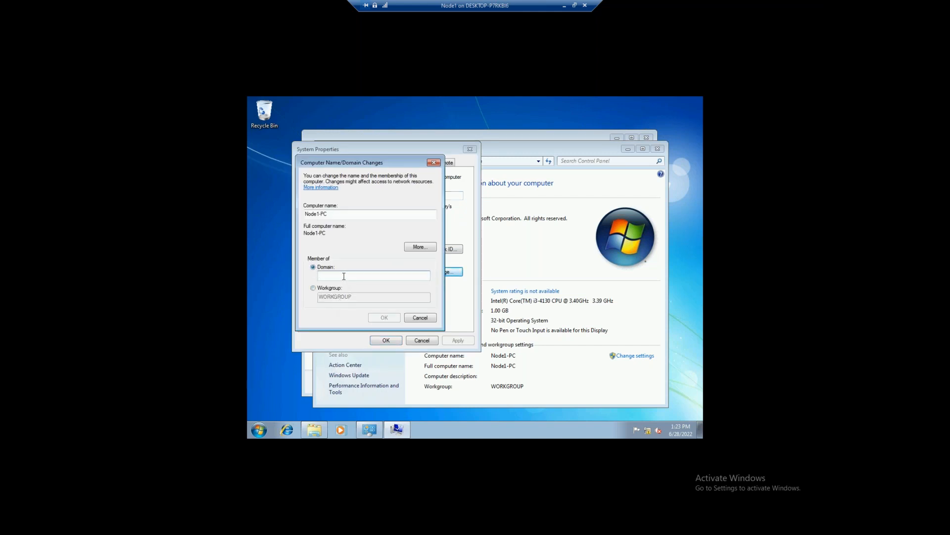
# Enter the iccpinfo domain name, dismiss the domain controller contact error, and minimize Node1's session
pyautogui.write('iccpinfo.com')
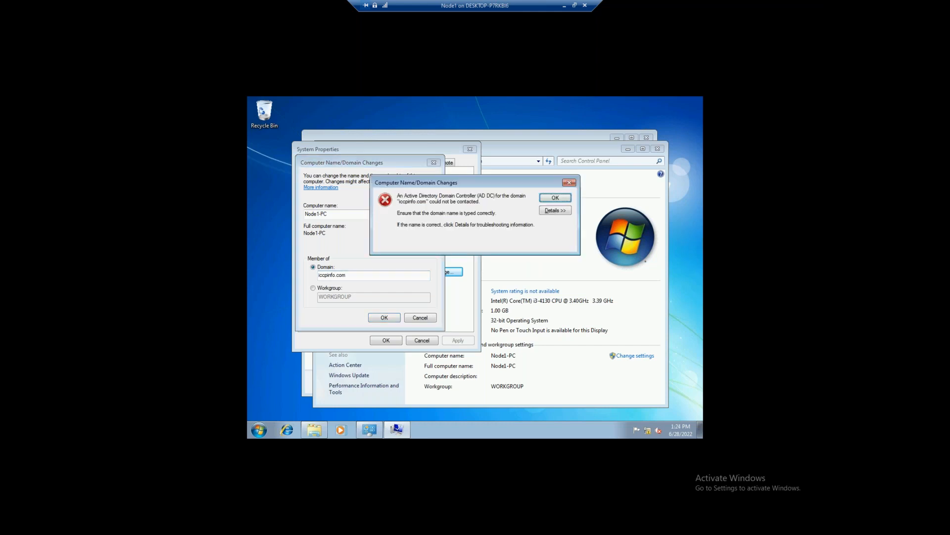
pyautogui.click(547, 198)
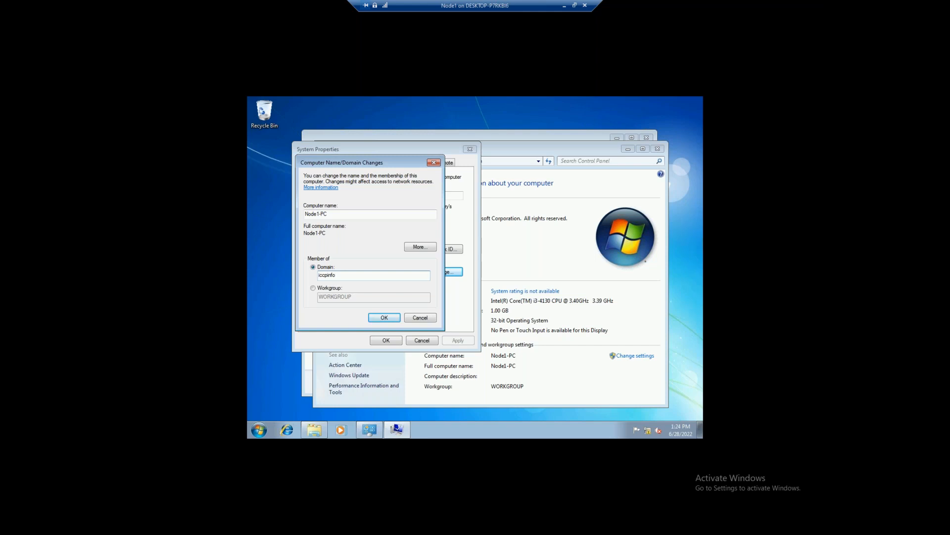
pyautogui.click(566, 7)
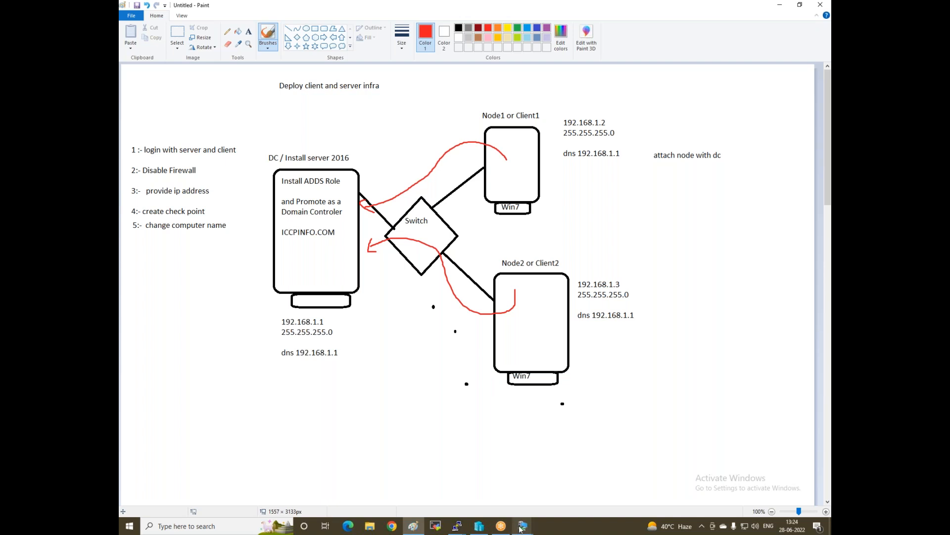
pyautogui.moveTo(520, 529)
pyautogui.click(598, 485)
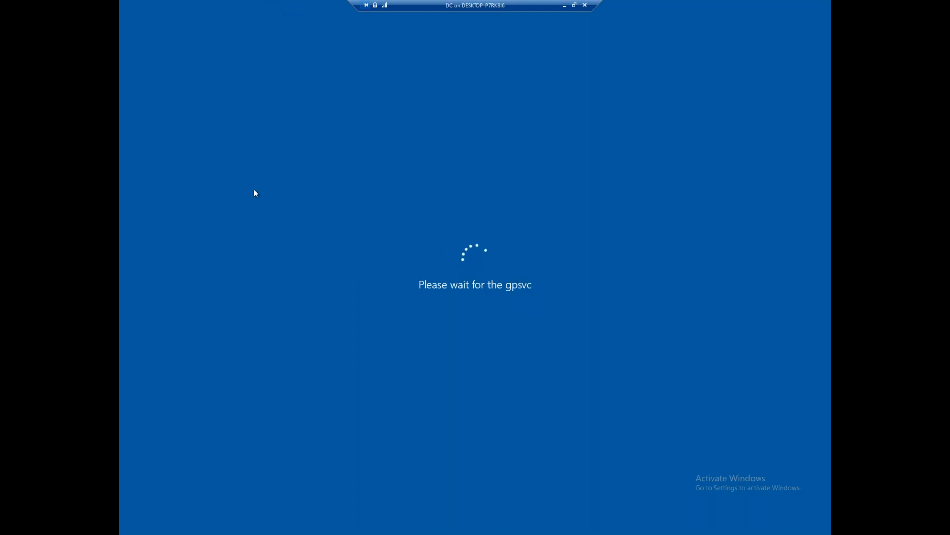
pyautogui.click(565, 6)
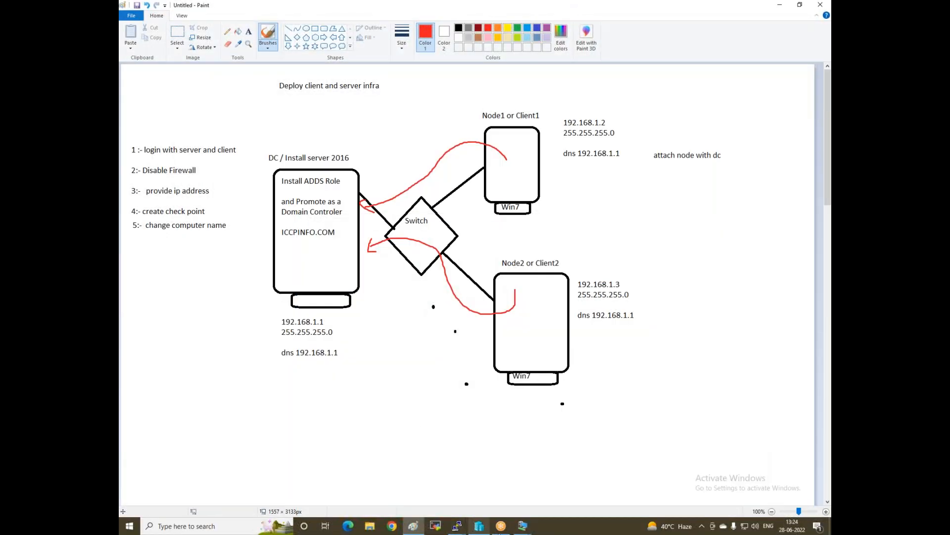
pyautogui.moveTo(522, 528)
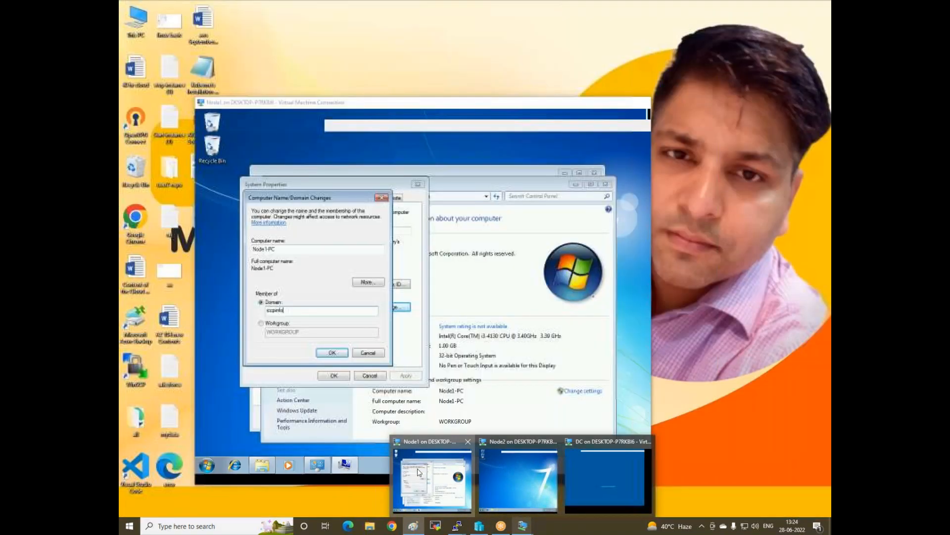
pyautogui.click(431, 478)
pyautogui.click(567, 184)
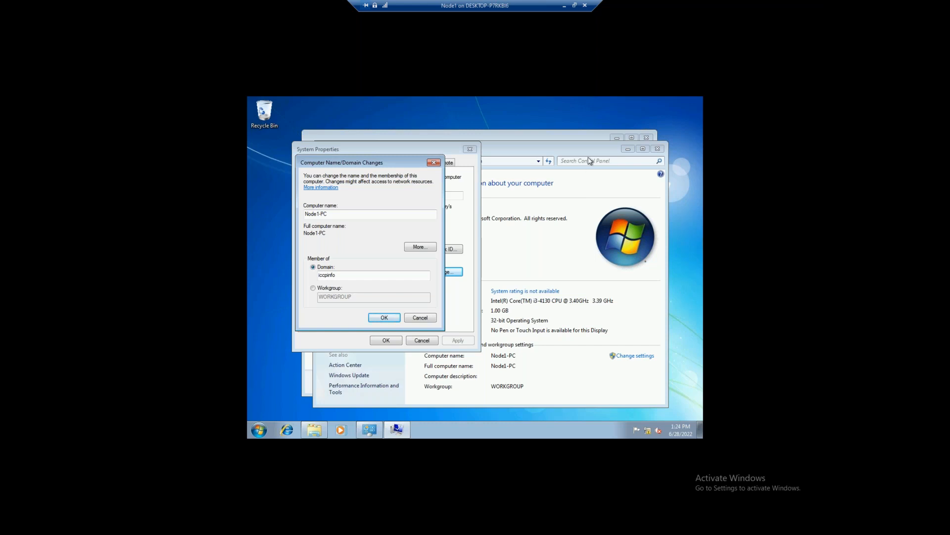
pyautogui.click(565, 5)
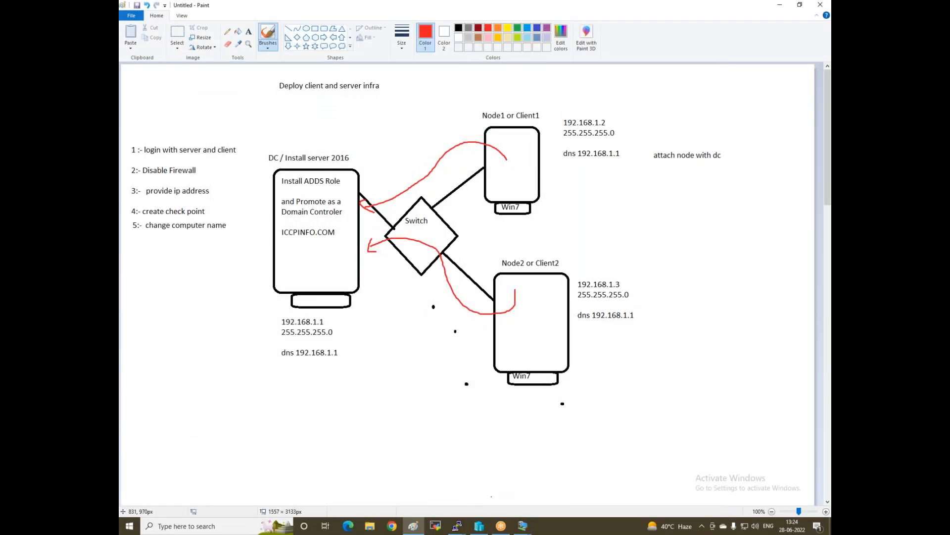
pyautogui.moveTo(486, 528)
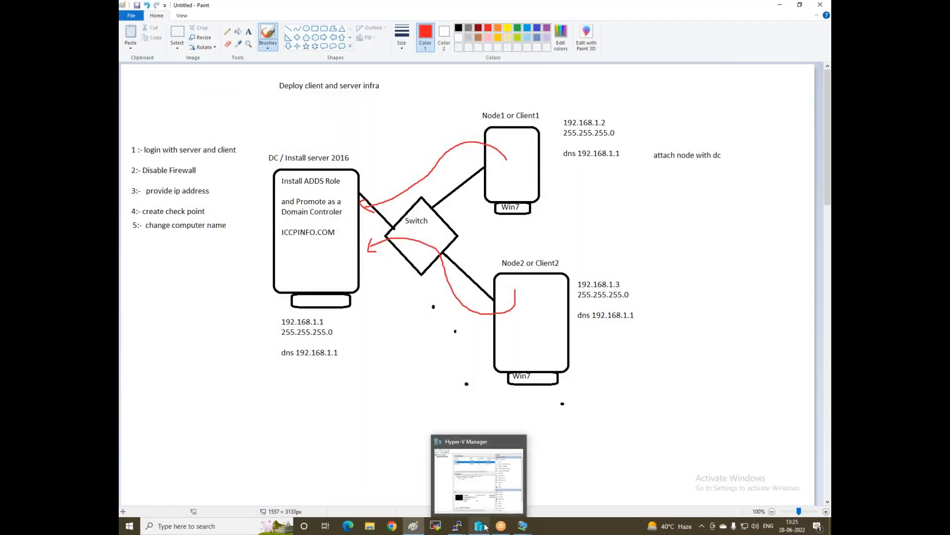
pyautogui.moveTo(523, 526)
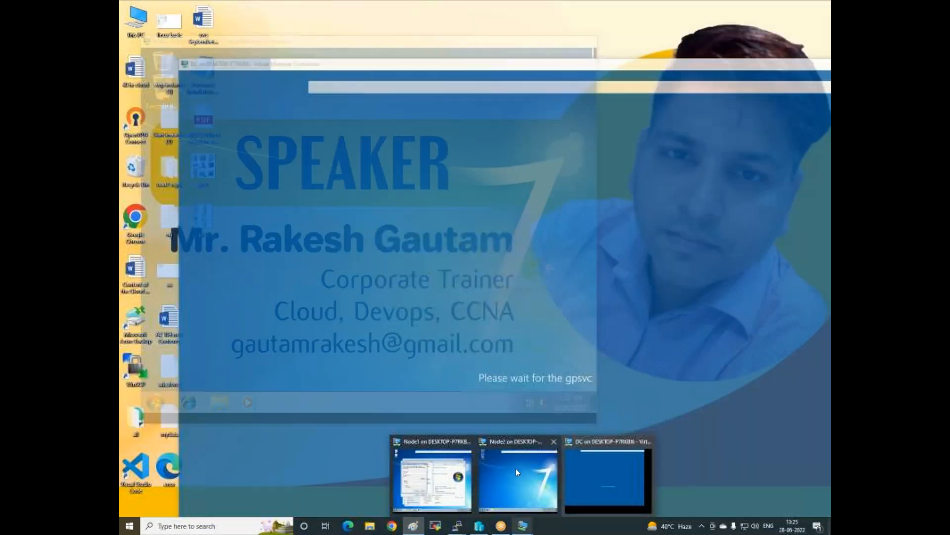
pyautogui.moveTo(480, 468)
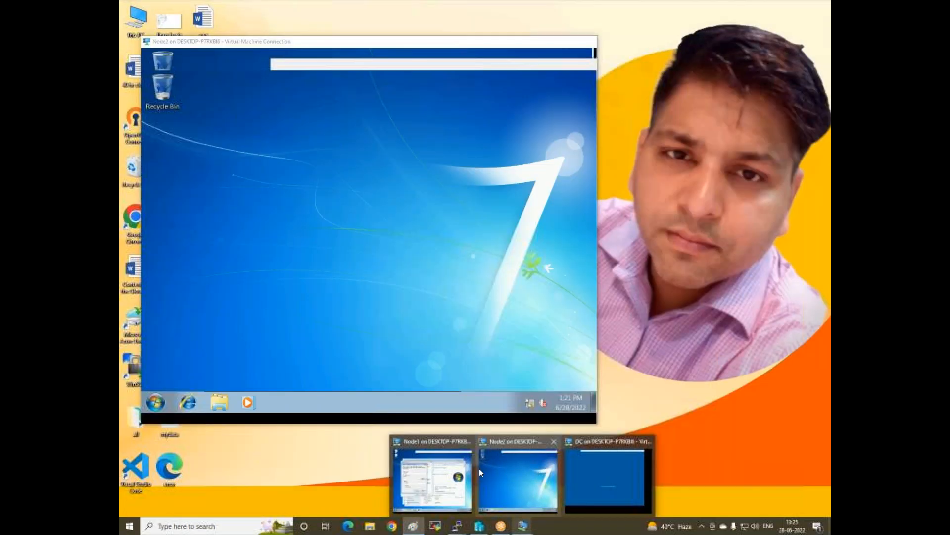
pyautogui.click(456, 483)
pyautogui.click(564, 7)
pyautogui.moveTo(523, 526)
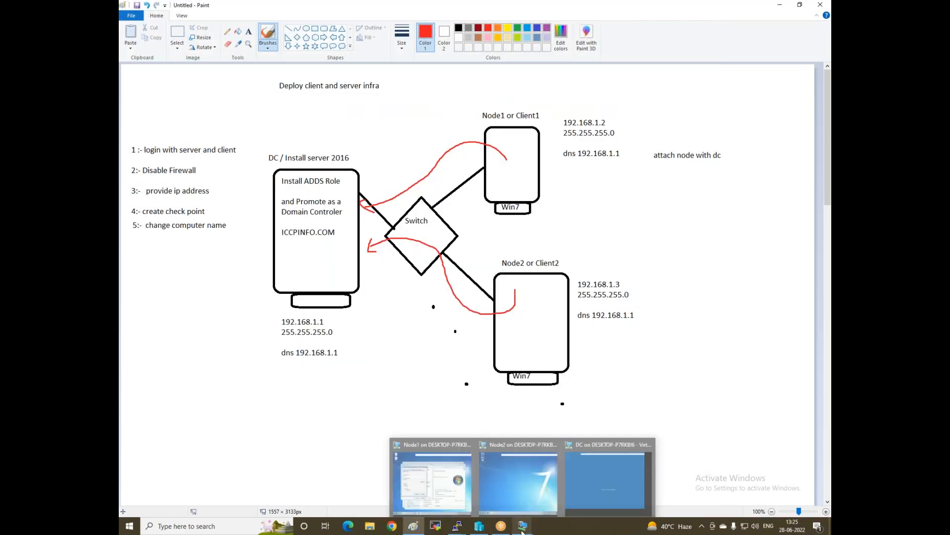
# Switch to the DC and enter the domain Administrator password to sign in
pyautogui.click(588, 486)
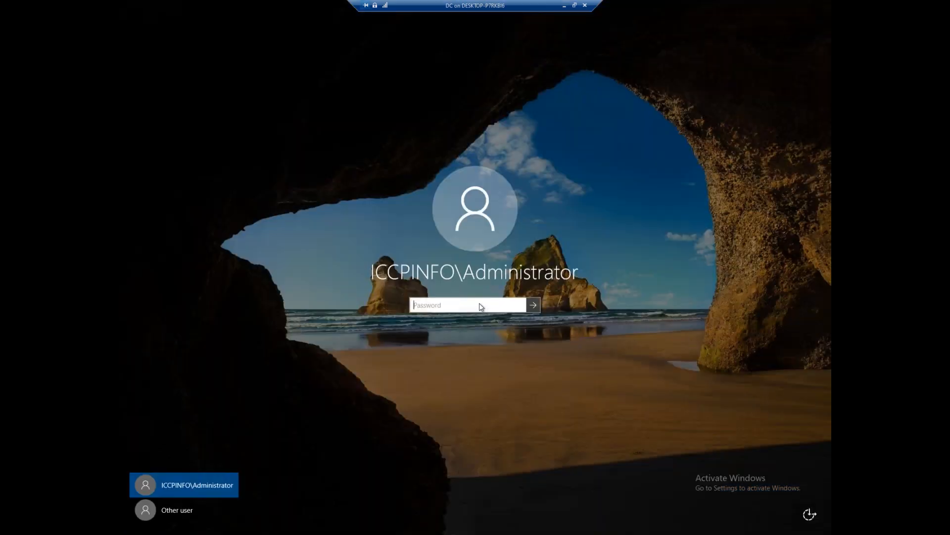
pyautogui.write('•••••••••')
pyautogui.press('Return')
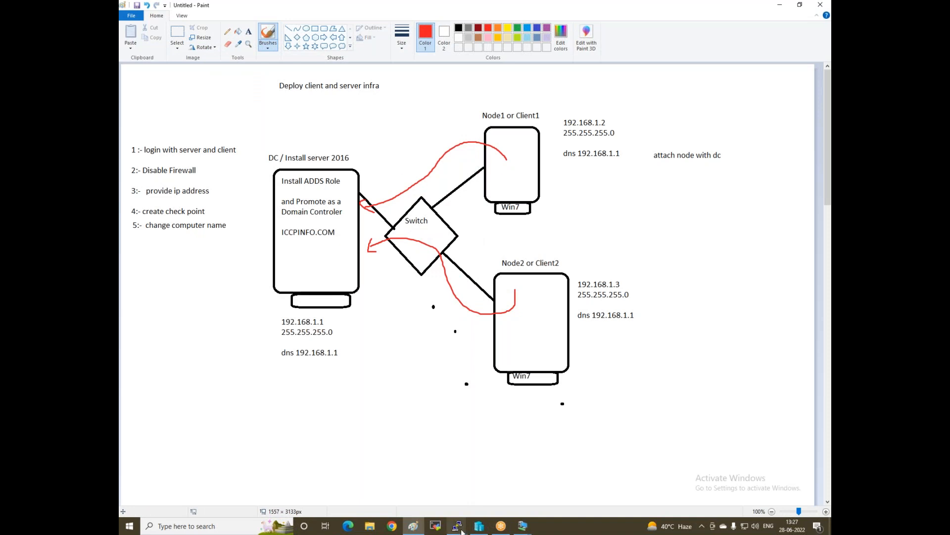
# On Node1, complete the domain name as iccpinfo.com and submit the join request
pyautogui.moveTo(525, 523)
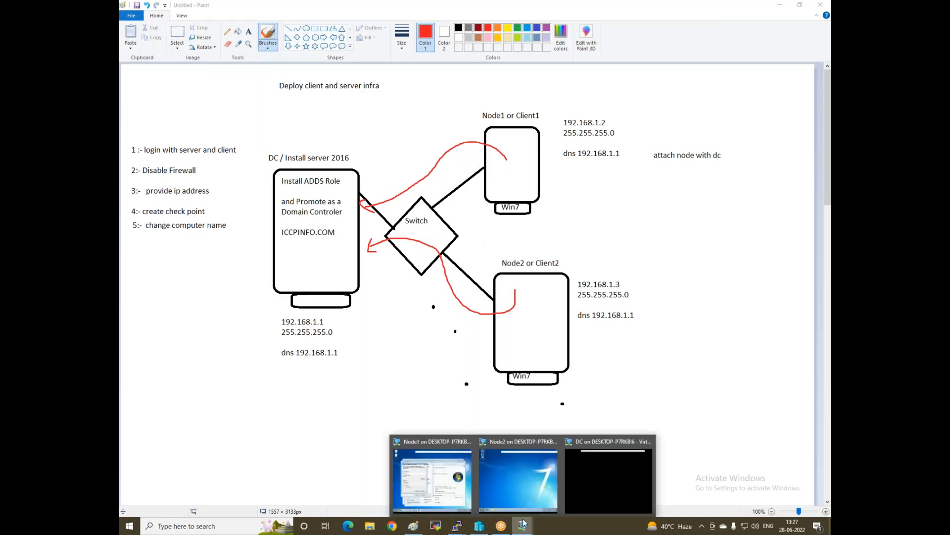
pyautogui.click(441, 481)
pyautogui.click(364, 277)
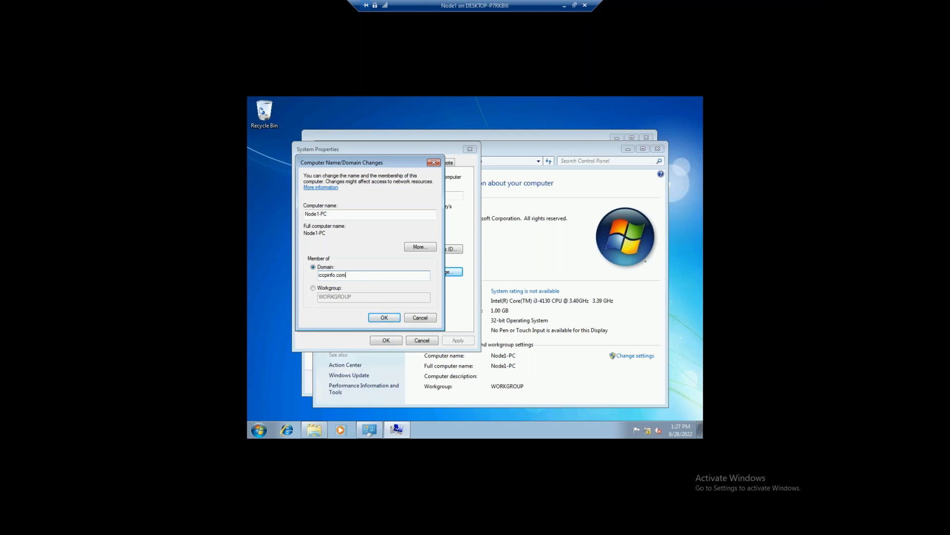
pyautogui.write('.com')
pyautogui.click(384, 317)
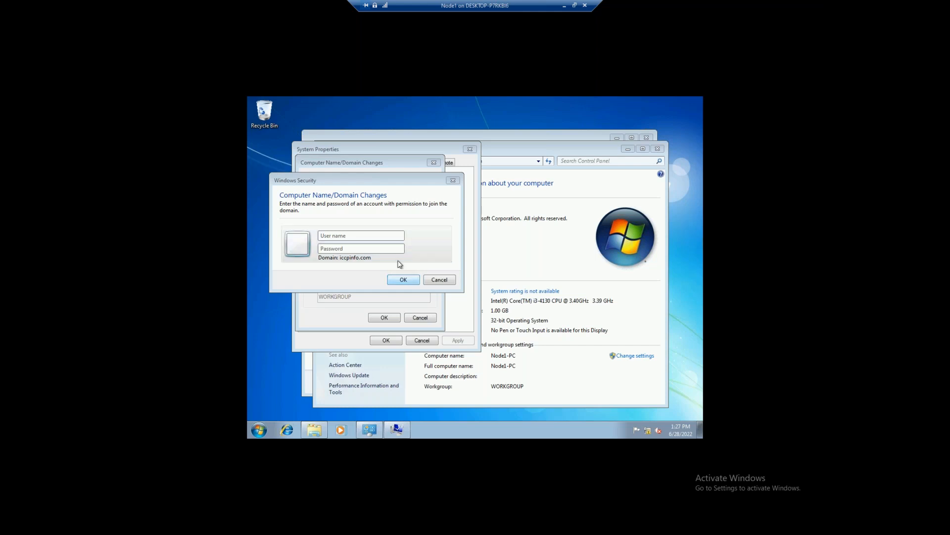
# Authorize the domain join with the administrator user name and its password
pyautogui.click(378, 236)
pyautogui.write('adm')
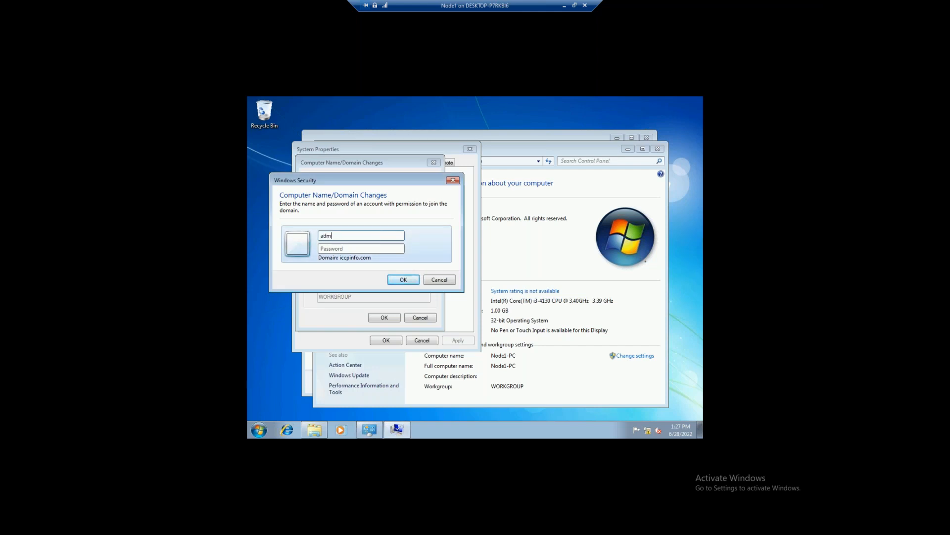
pyautogui.write('inistrator')
pyautogui.press('Tab')
pyautogui.write('••••••••')
pyautogui.press('Return')
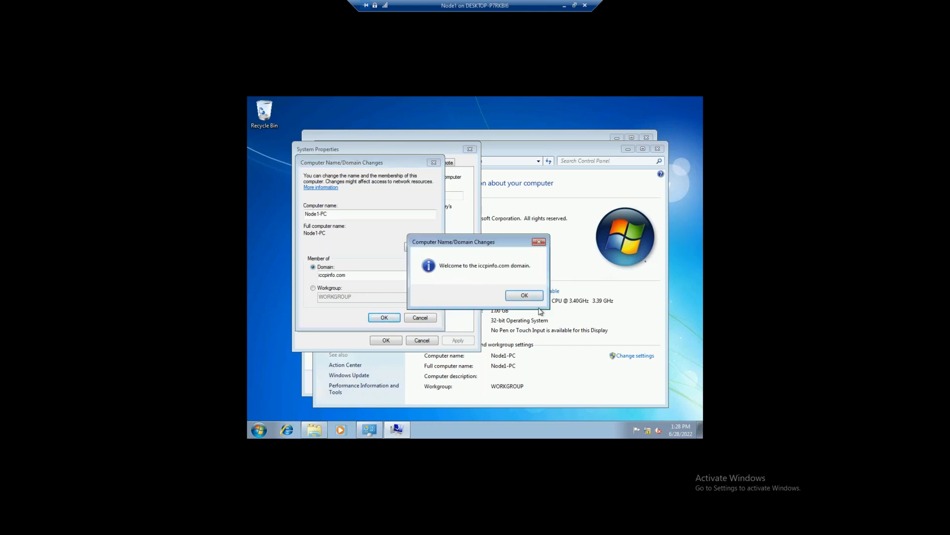
# Acknowledge the welcome and restart messages, restart Node1 now, and minimize its session
pyautogui.click(524, 296)
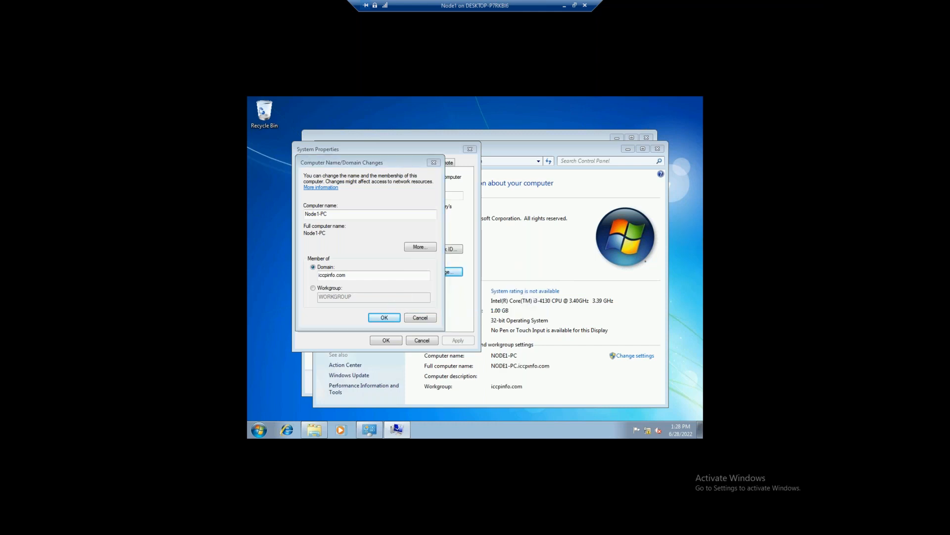
pyautogui.click(529, 275)
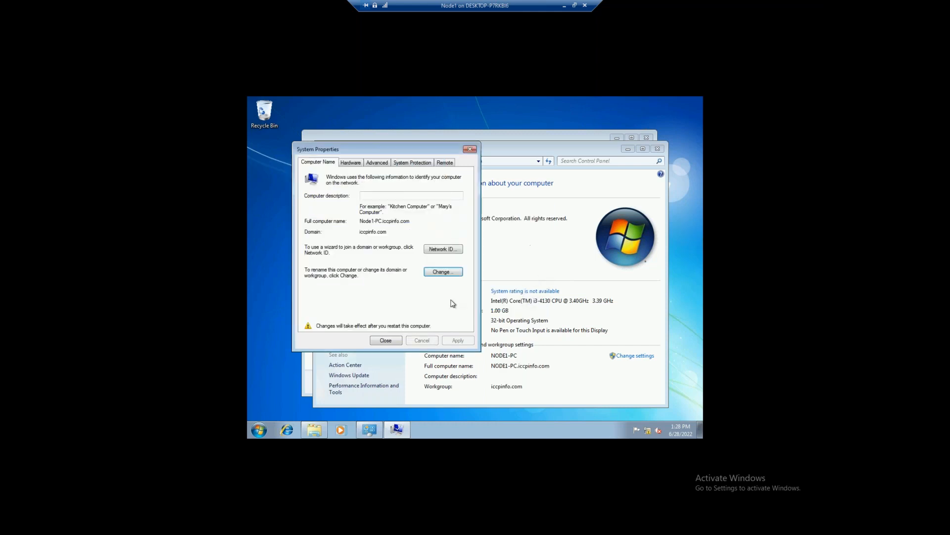
pyautogui.click(386, 340)
pyautogui.click(478, 271)
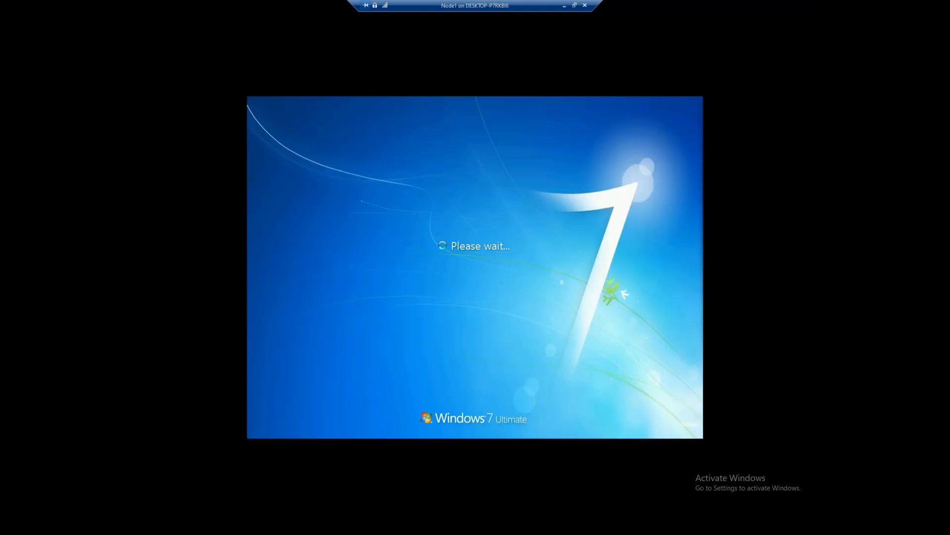
pyautogui.click(565, 6)
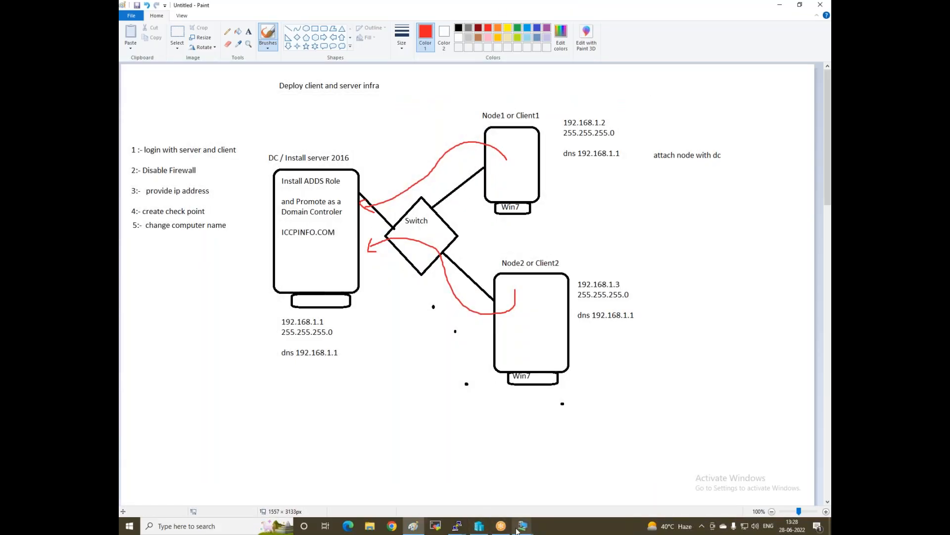
# Switch to Node2 and open its Computer Name/Domain Changes dialog through Computer Properties
pyautogui.moveTo(518, 529)
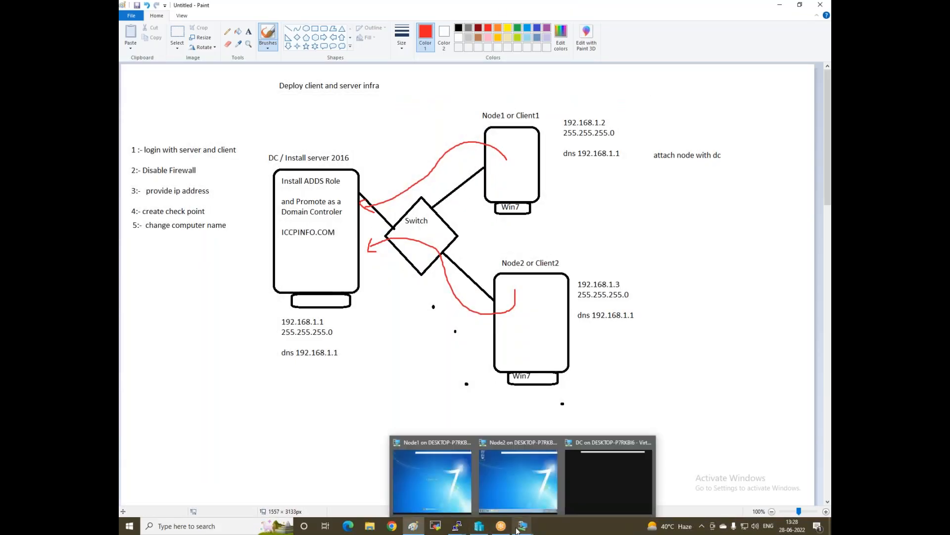
pyautogui.click(506, 457)
pyautogui.click(328, 427)
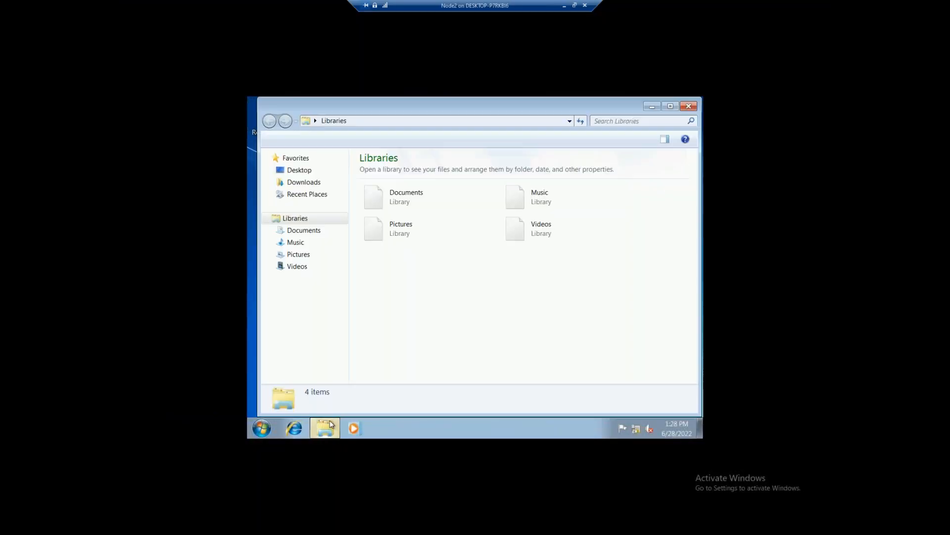
pyautogui.rightClick(302, 295)
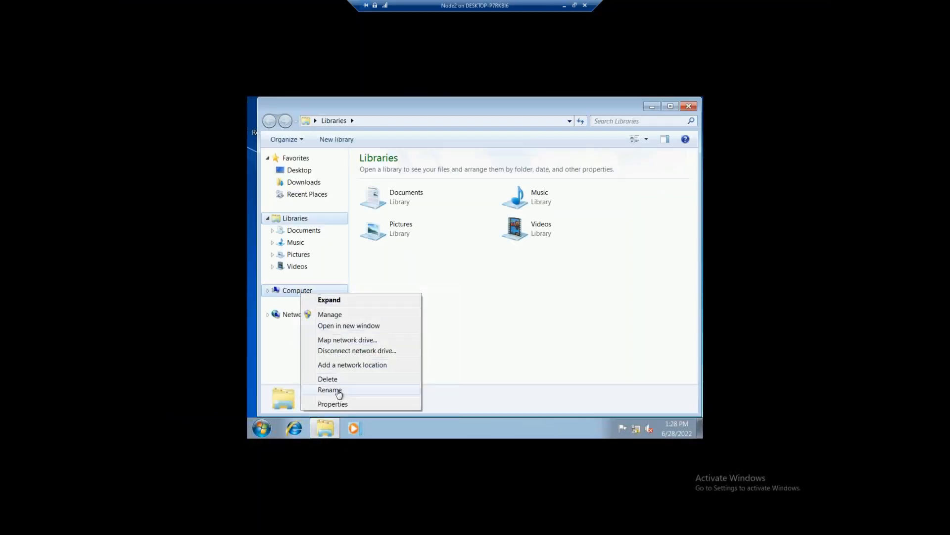
pyautogui.click(336, 404)
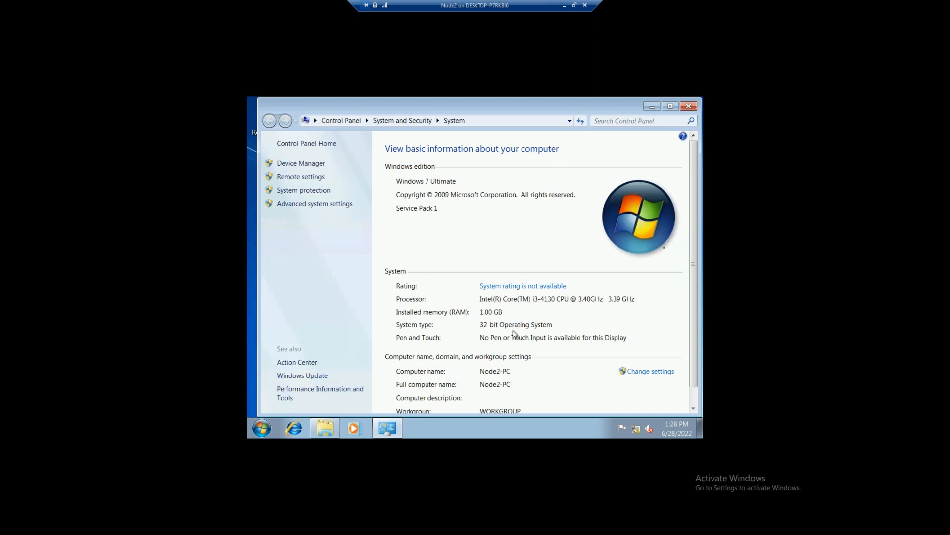
pyautogui.click(642, 374)
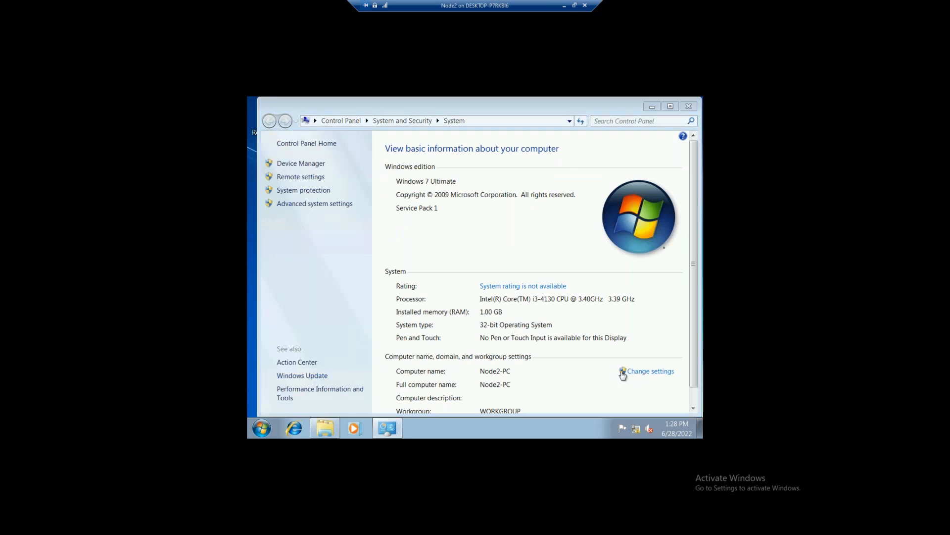
pyautogui.click(471, 284)
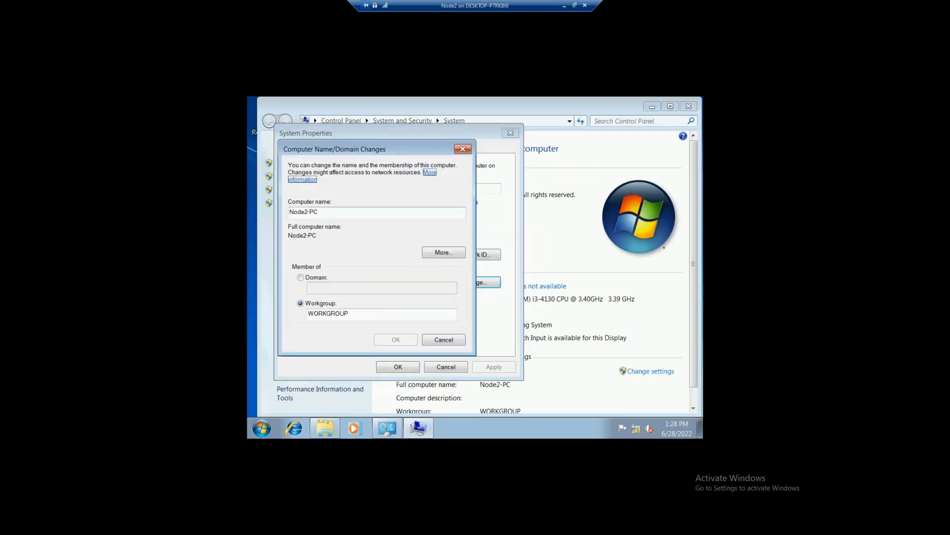
# Join Node2-PC to the iccpinfo domain using the administrator account and its password
pyautogui.click(317, 278)
pyautogui.write('iccpinfo')
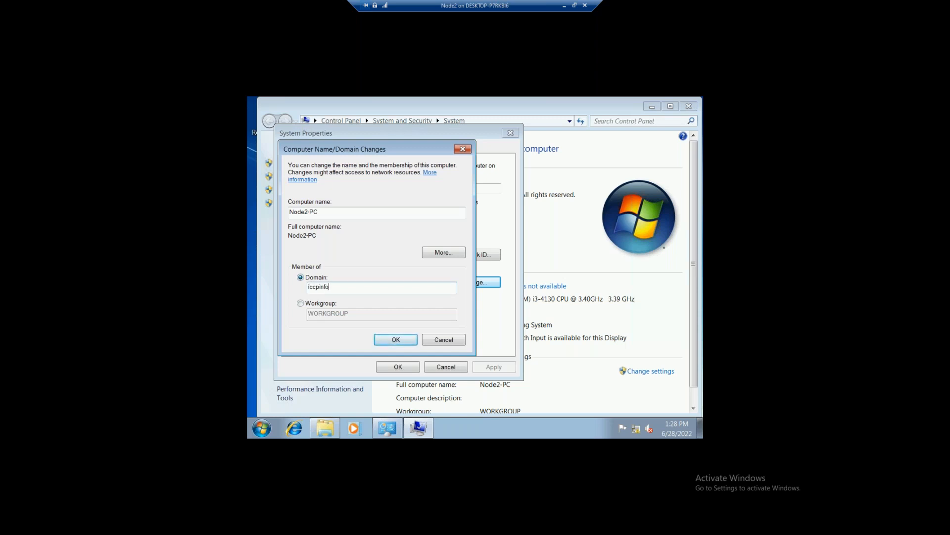
pyautogui.press('Return')
pyautogui.write('admi')
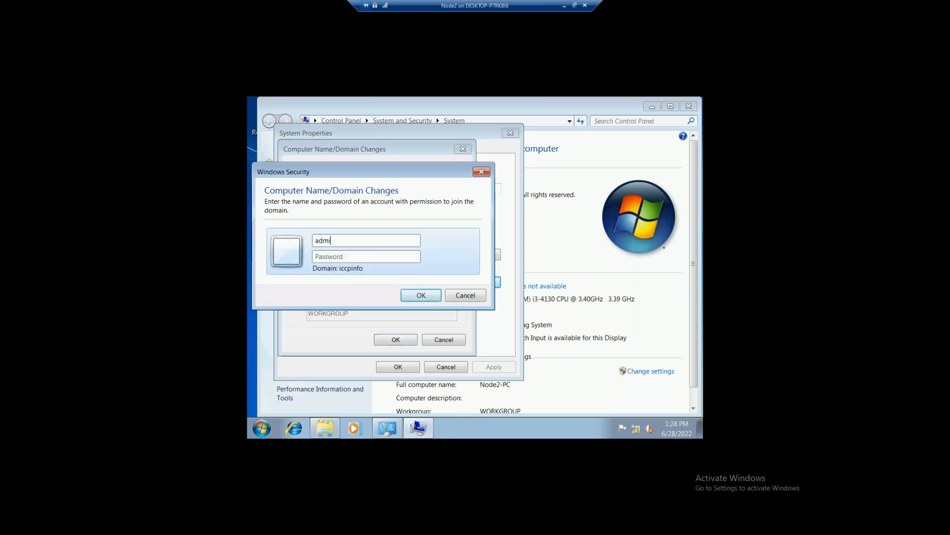
pyautogui.write('nistrator')
pyautogui.write('•••••••••')
pyautogui.press('Return')
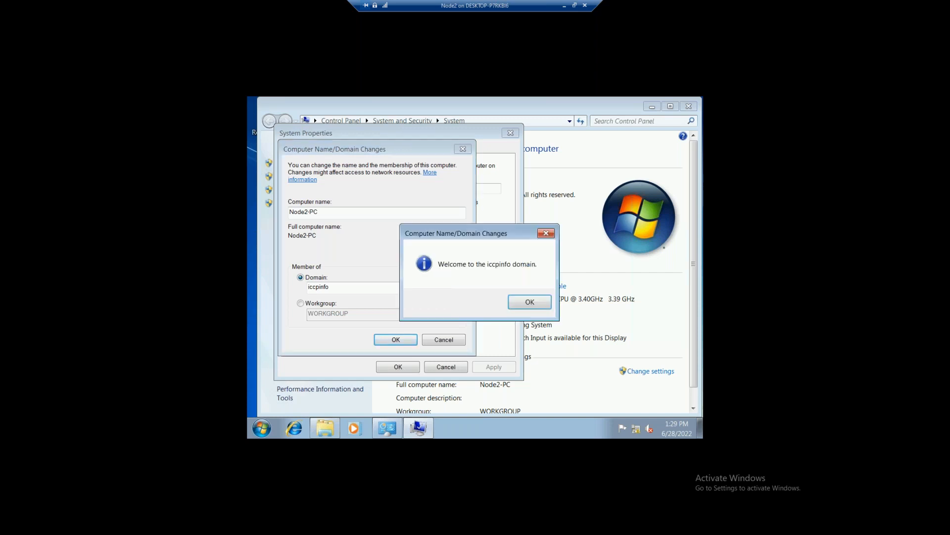
# Acknowledge the welcome and restart notices, restart Node2 now, and minimize its console
pyautogui.click(534, 305)
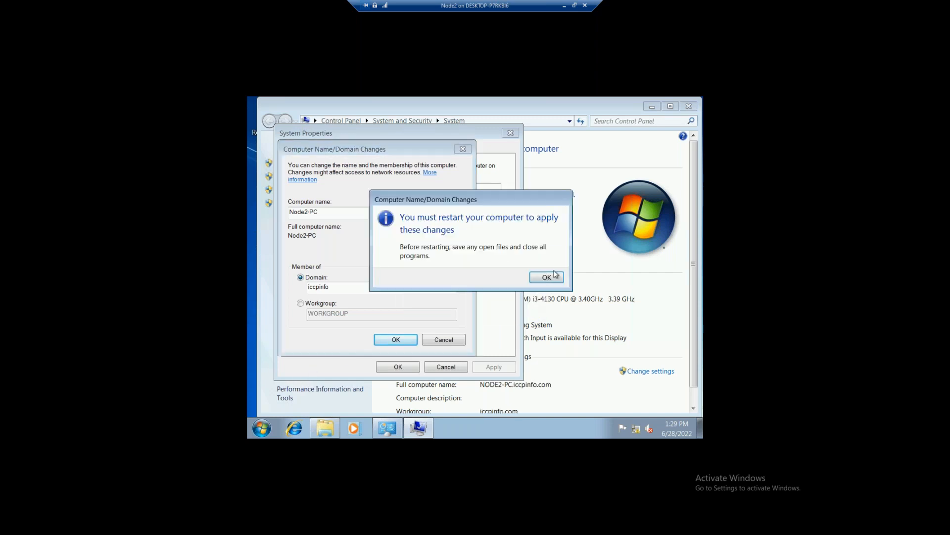
pyautogui.click(555, 278)
pyautogui.click(399, 368)
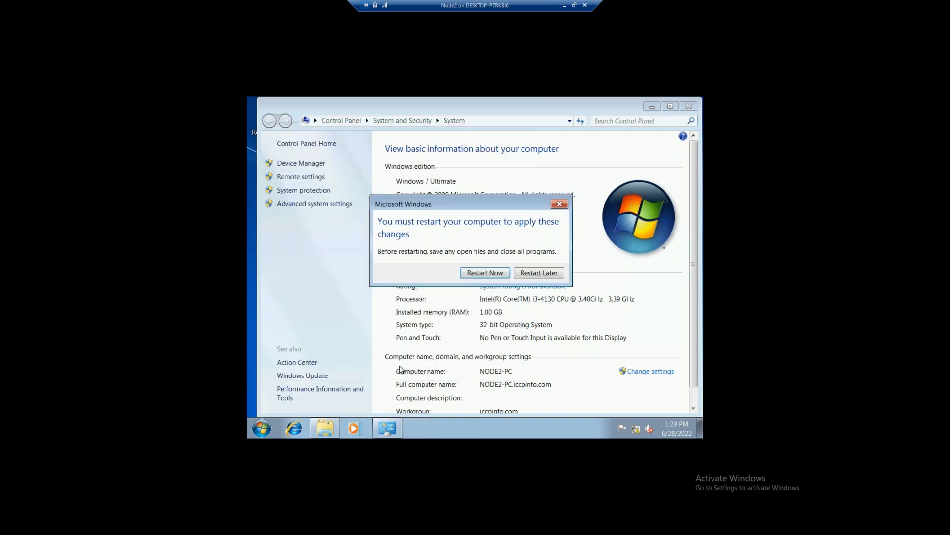
pyautogui.click(485, 273)
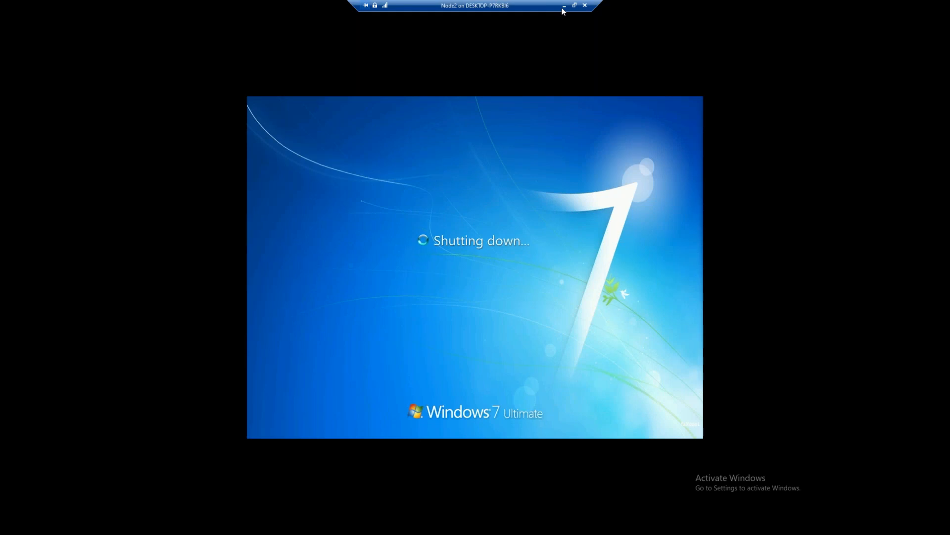
pyautogui.click(564, 6)
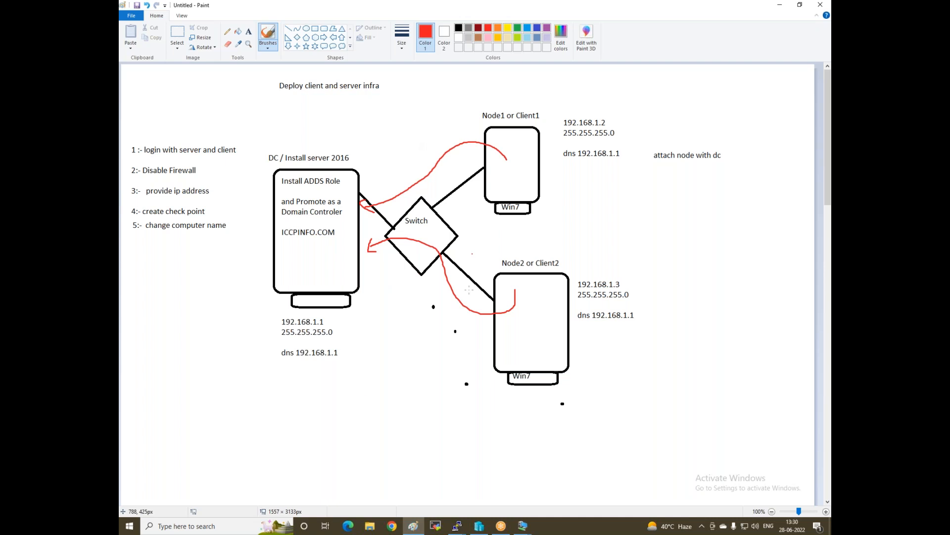
# Switch from Paint to the DC virtual machine through its taskbar preview
pyautogui.click(523, 527)
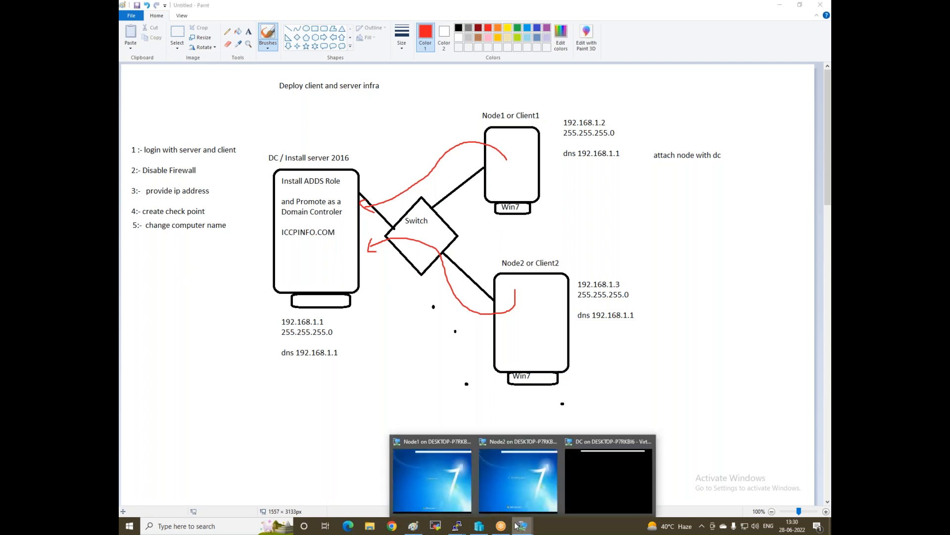
pyautogui.moveTo(503, 515)
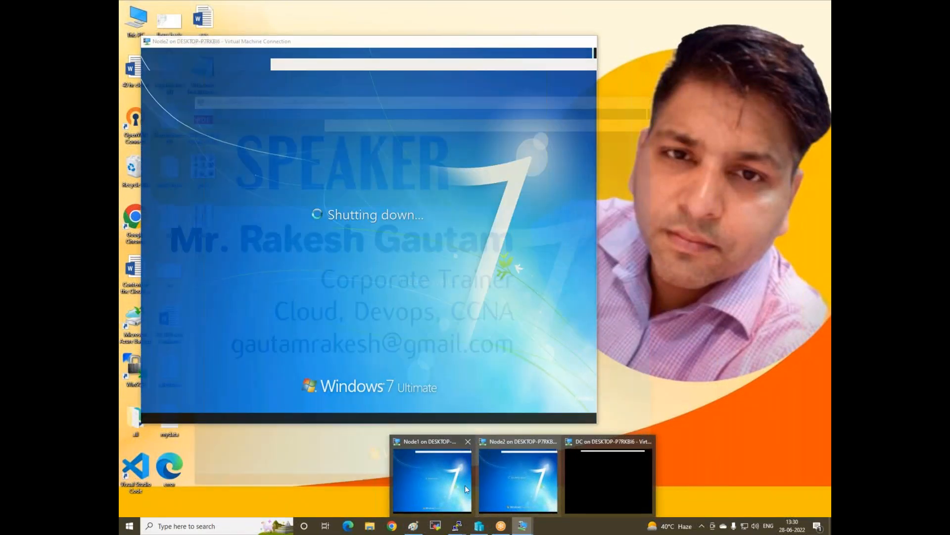
pyautogui.click(609, 480)
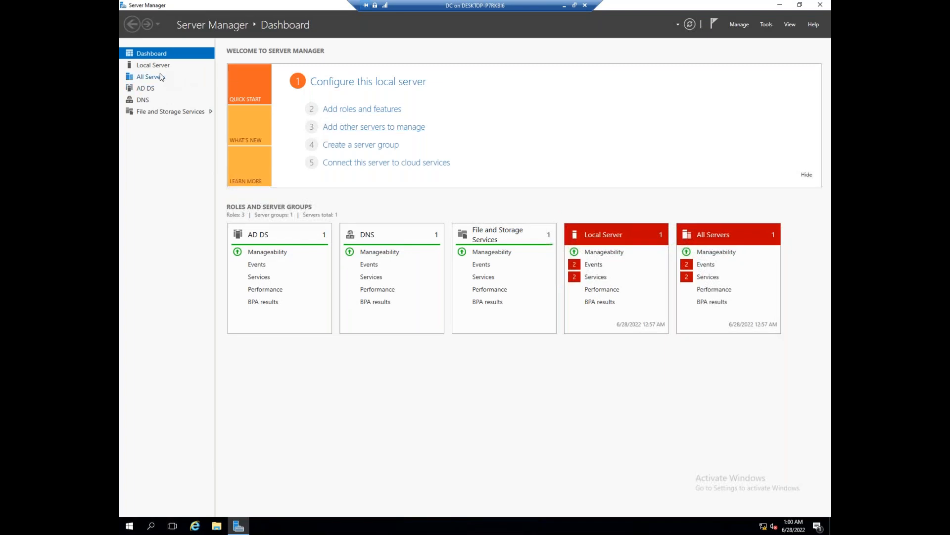
# Show DC's Local Server properties (iccpinfo.com, 192.168.1.1) and open the Tools menu
pyautogui.click(156, 67)
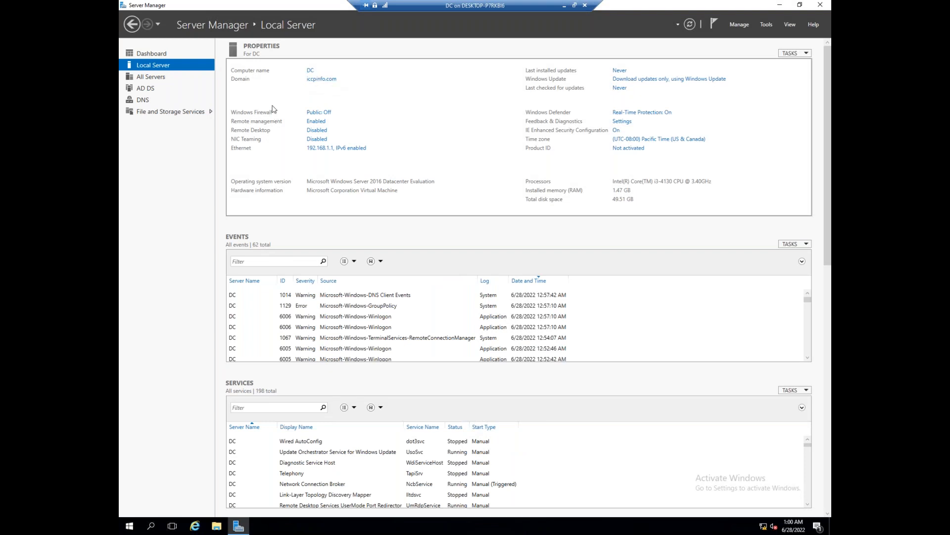
pyautogui.click(767, 24)
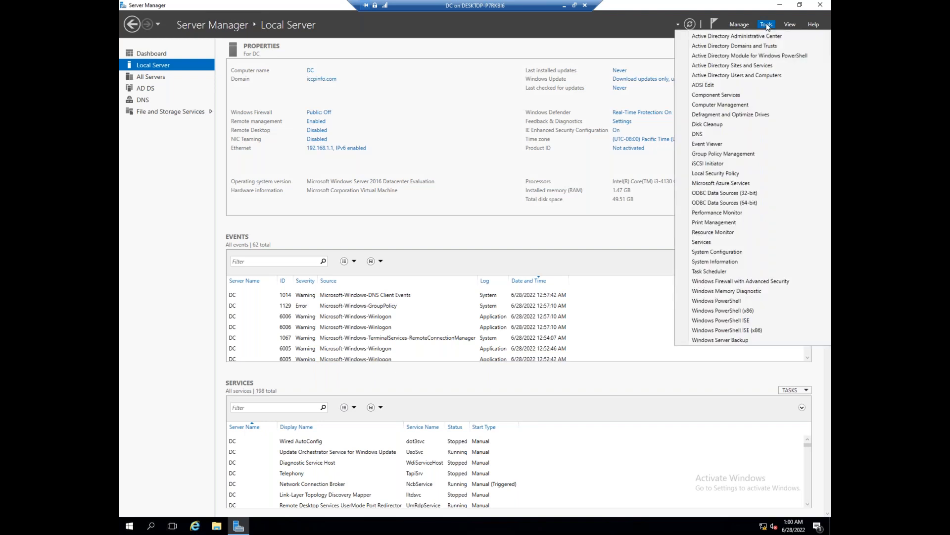
# Open AD Users and Computers and check iccpinfo.com's Computers, Domain Controllers and Users containers
pyautogui.click(737, 76)
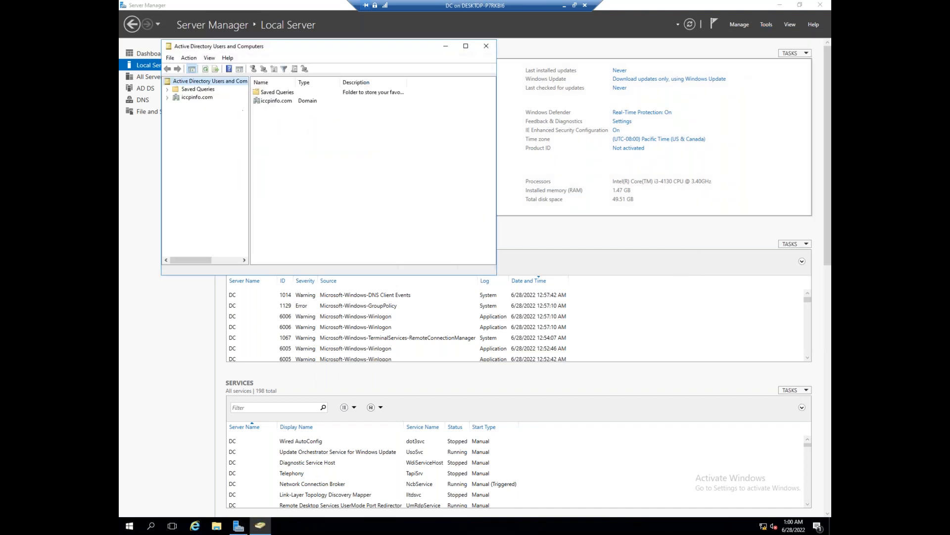
pyautogui.click(166, 98)
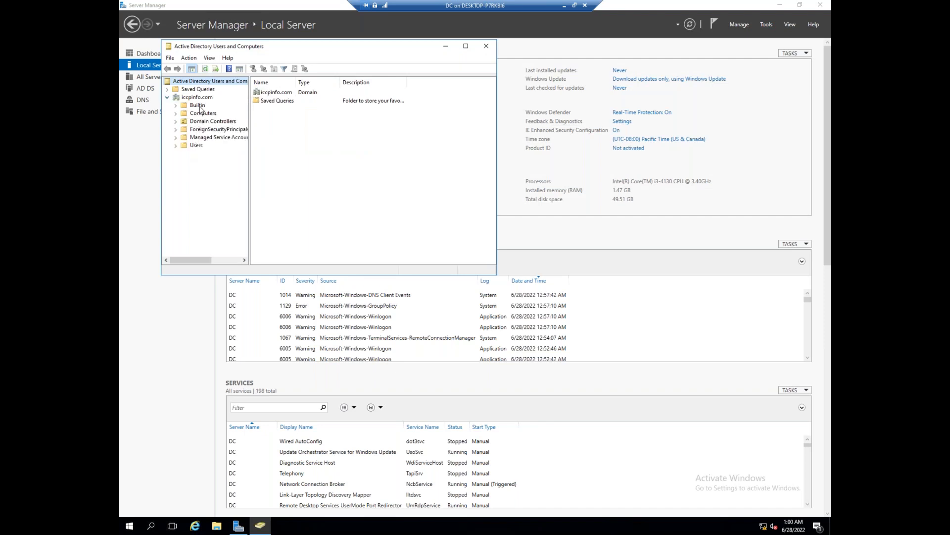
pyautogui.click(202, 114)
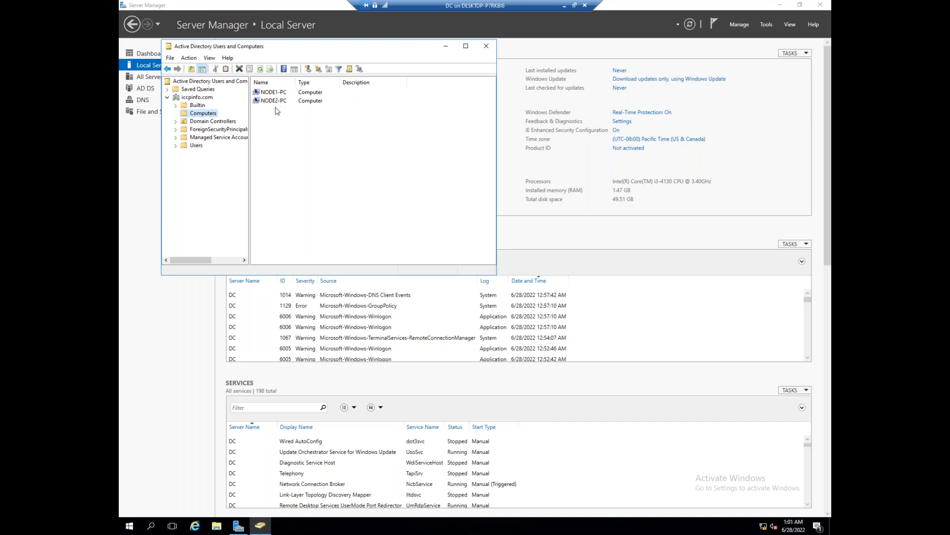
pyautogui.click(217, 122)
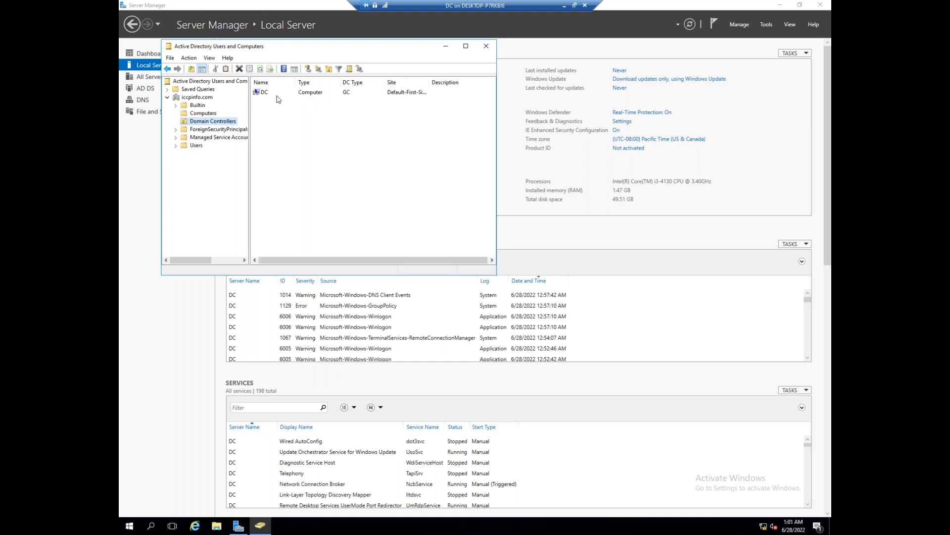
pyautogui.click(200, 146)
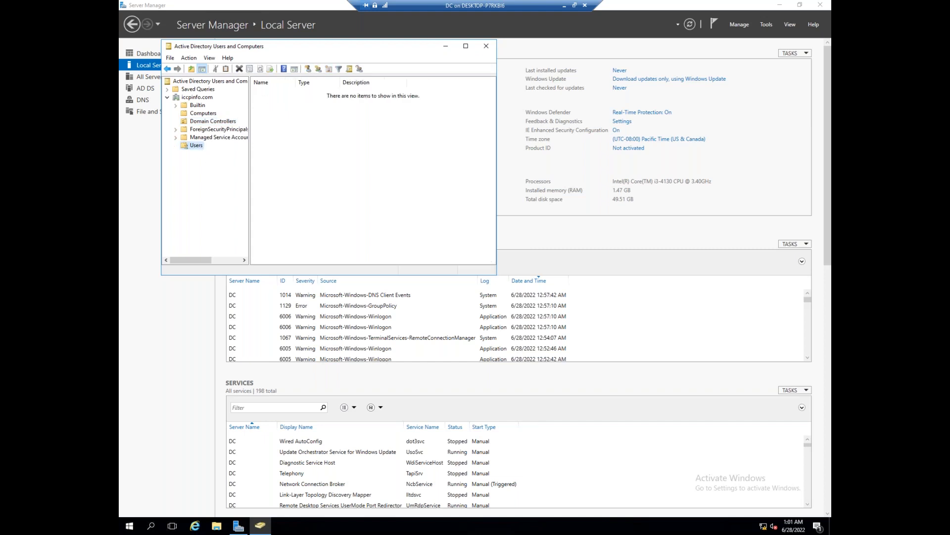
pyautogui.scroll(-1, 303, 134)
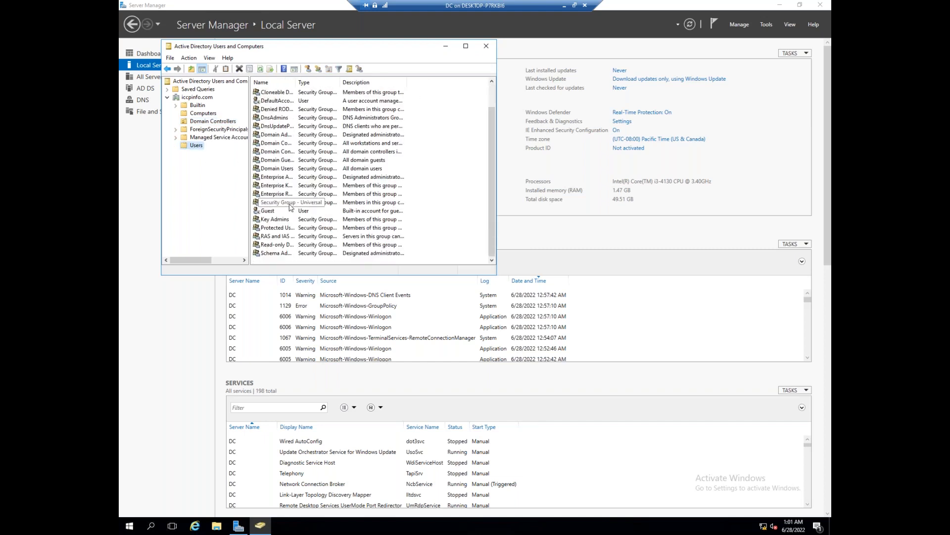
pyautogui.scroll(1, 291, 207)
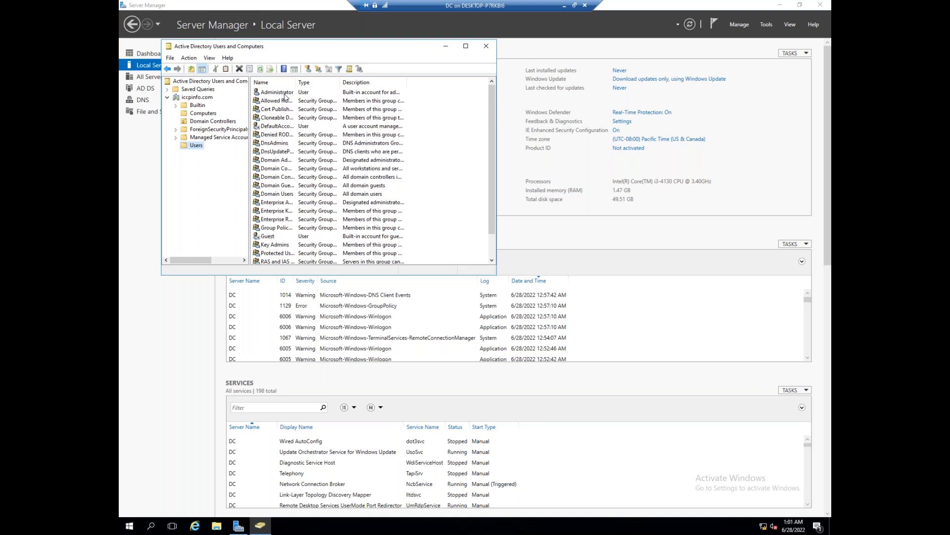